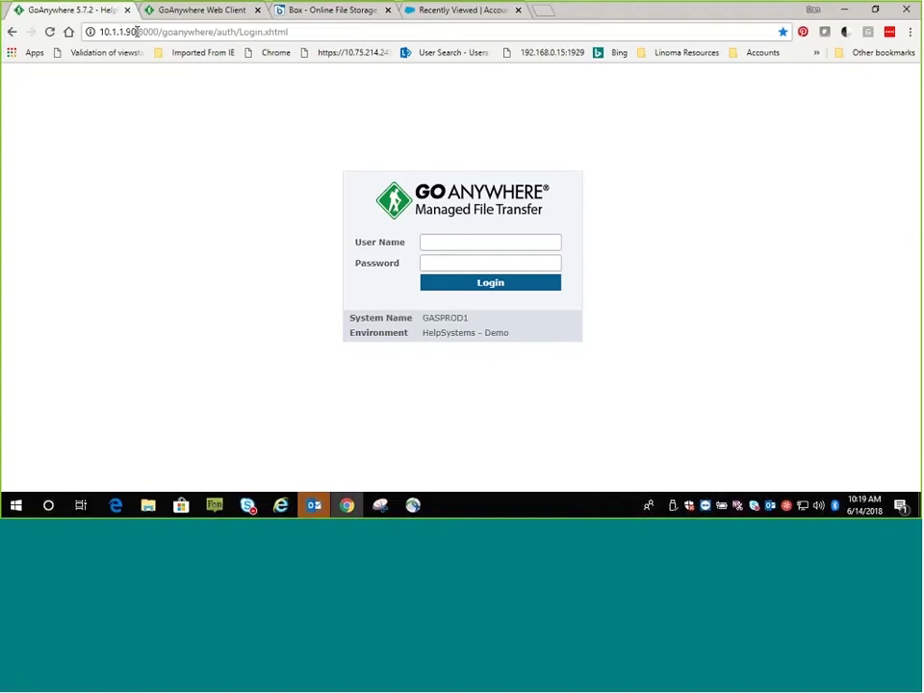
- Select the server address portion of the page URL
left_click_drag(137, 31, 99, 32)
key("Right")
key("Right")
key("Right")
key("Right")
key("Right")
key("shift+Right")
key("shift+Right")
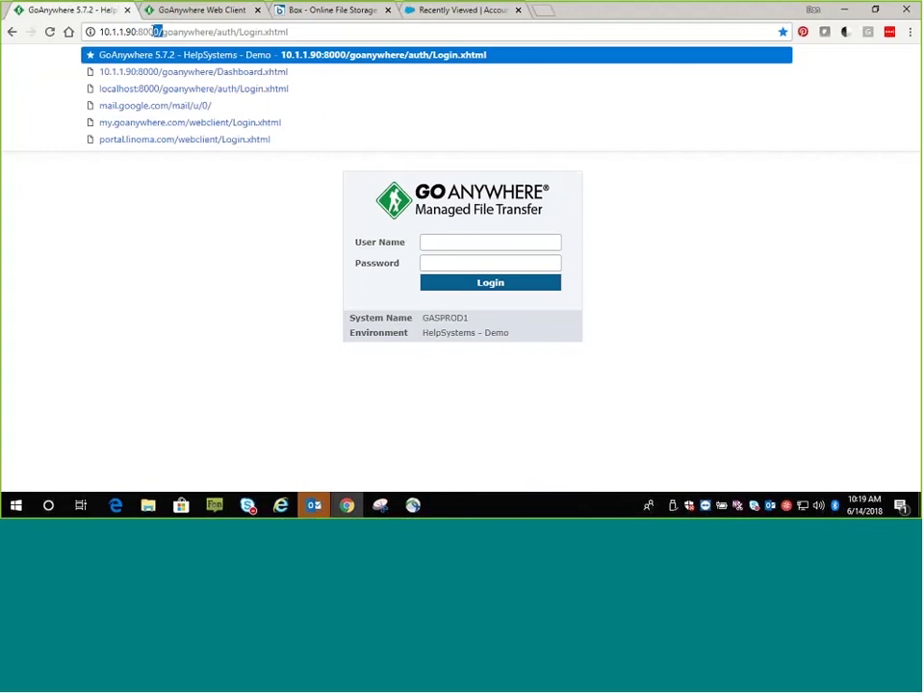
- Log in with the admin user name and password, correcting a mistyped password
left_click(437, 240)
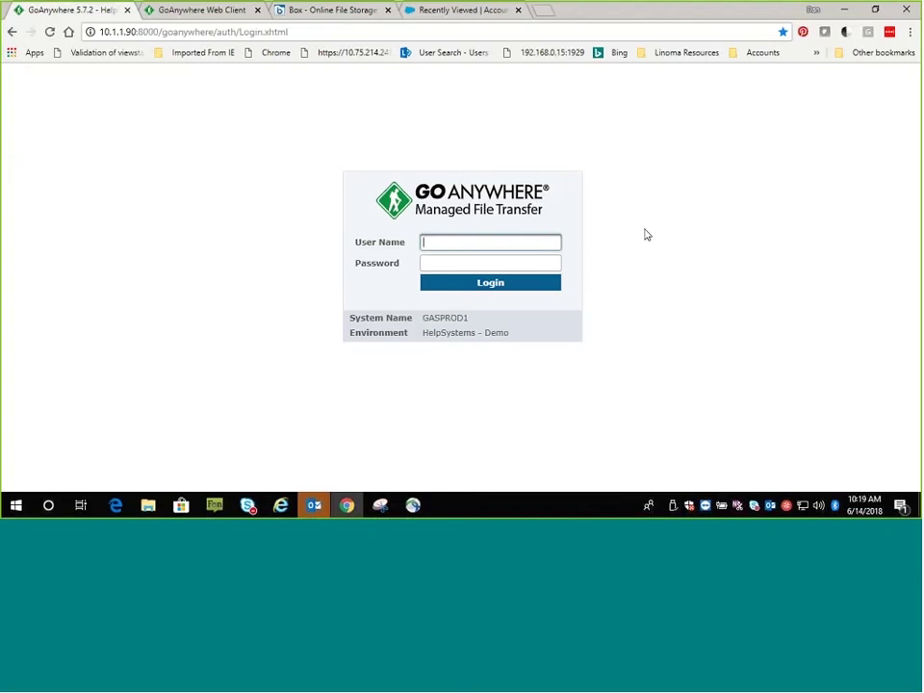
key("Tab")
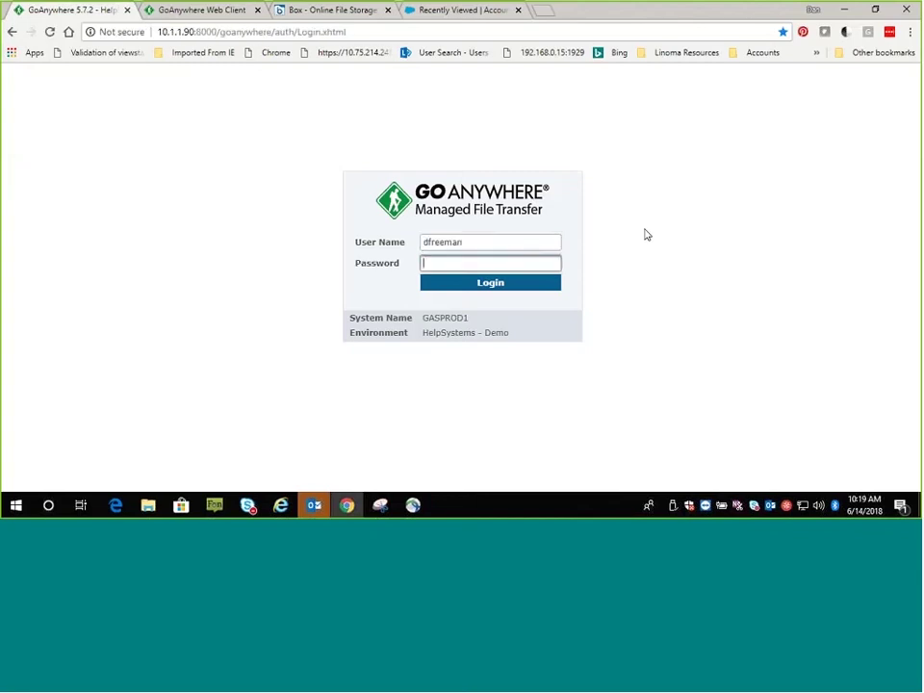
type("••••••")
key("BackSpace")
key("BackSpace")
type("••••••")
key("Return")
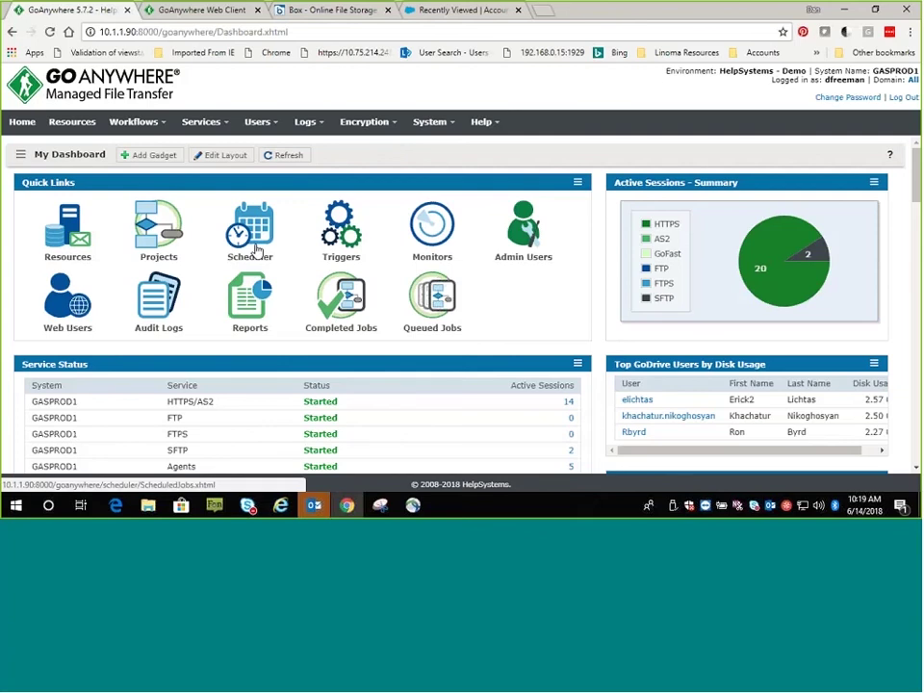
left_click(150, 155)
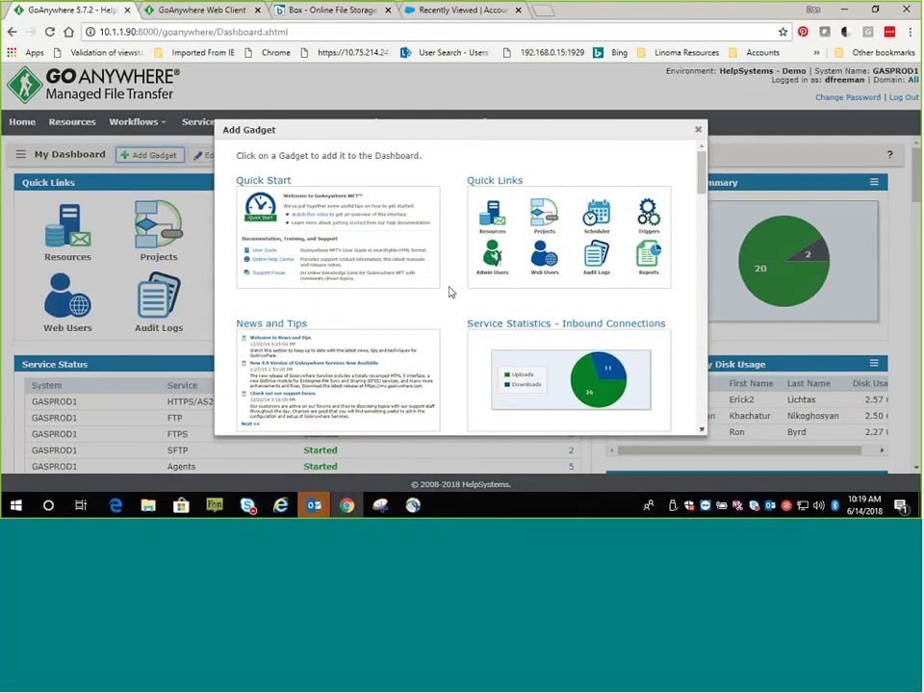
scroll(448, 291, "down", 8)
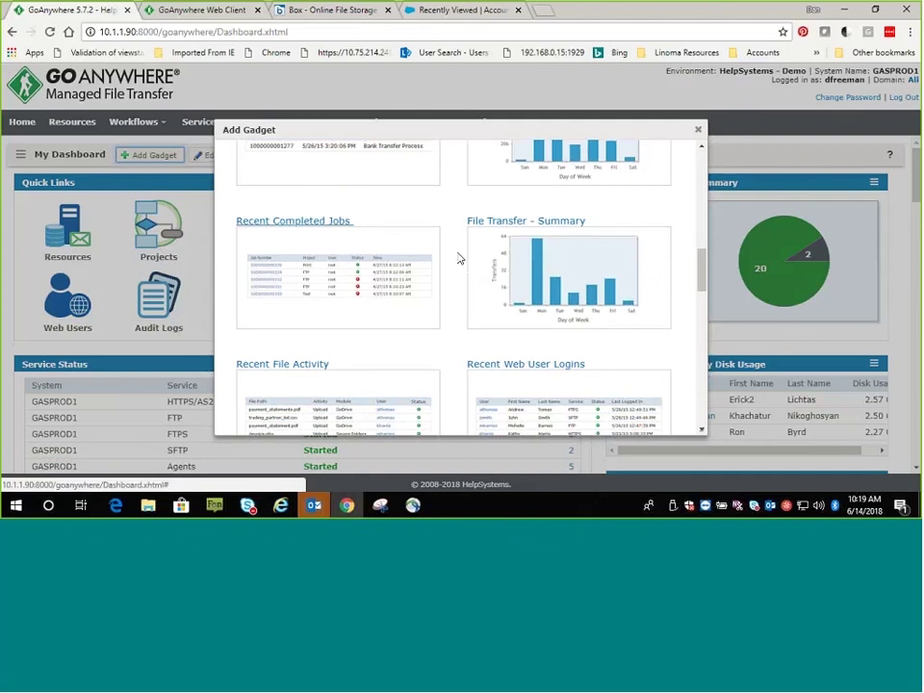
scroll(443, 323, "down", 3)
scroll(448, 322, "down", 7)
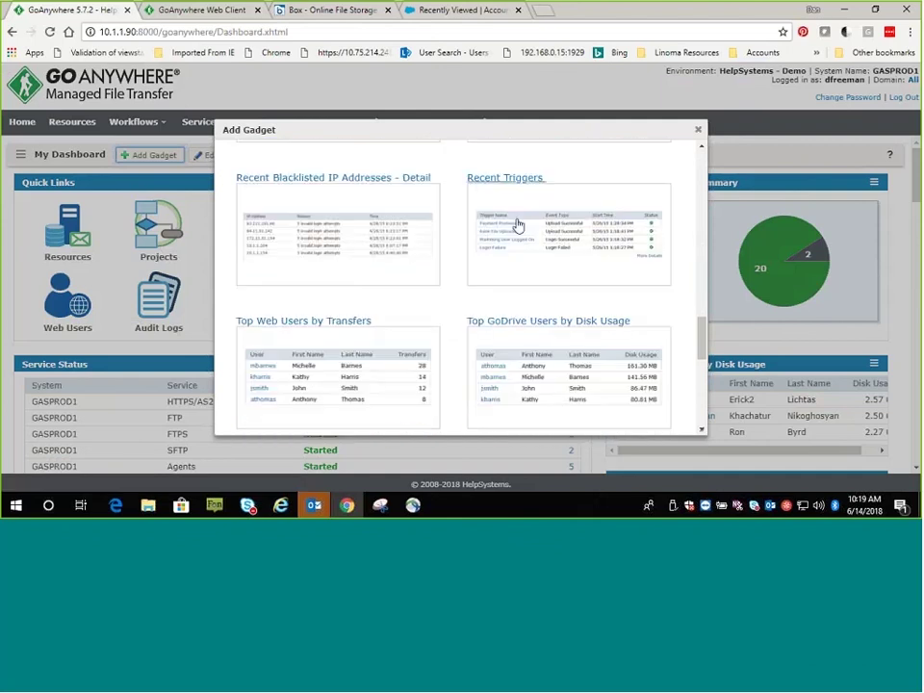
left_click(699, 130)
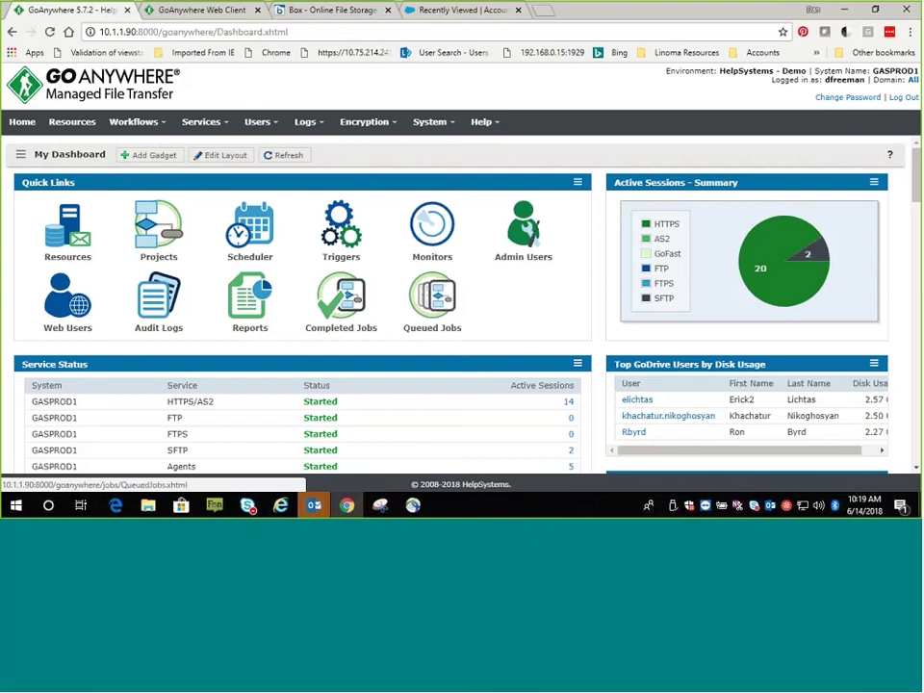
- Move Top GoDrive Users by Disk Usage above Active Sessions, then open and cancel editing Quick Links
left_click_drag(703, 365, 703, 185)
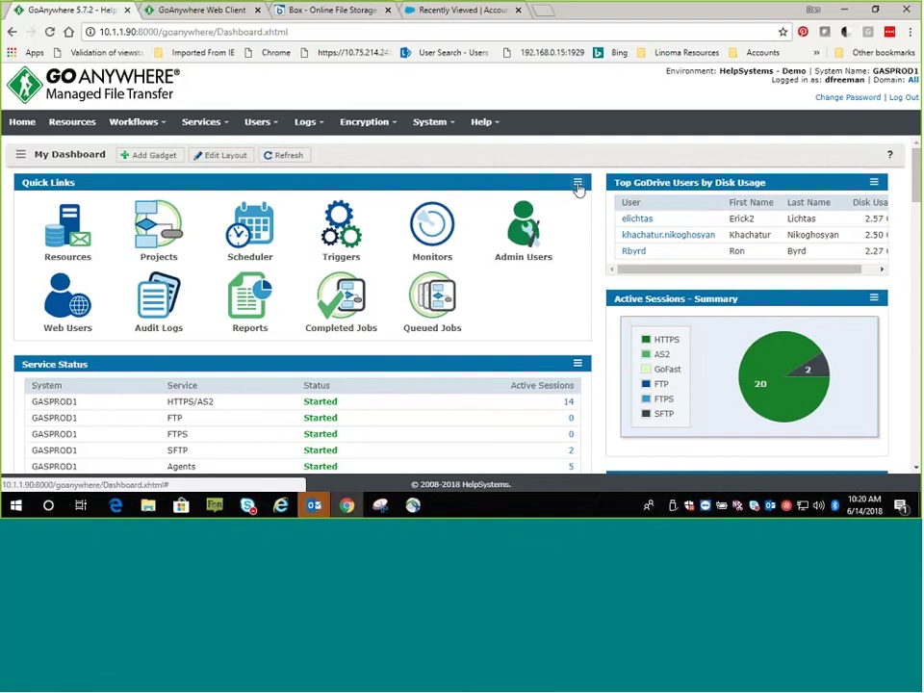
left_click(577, 183)
left_click(596, 201)
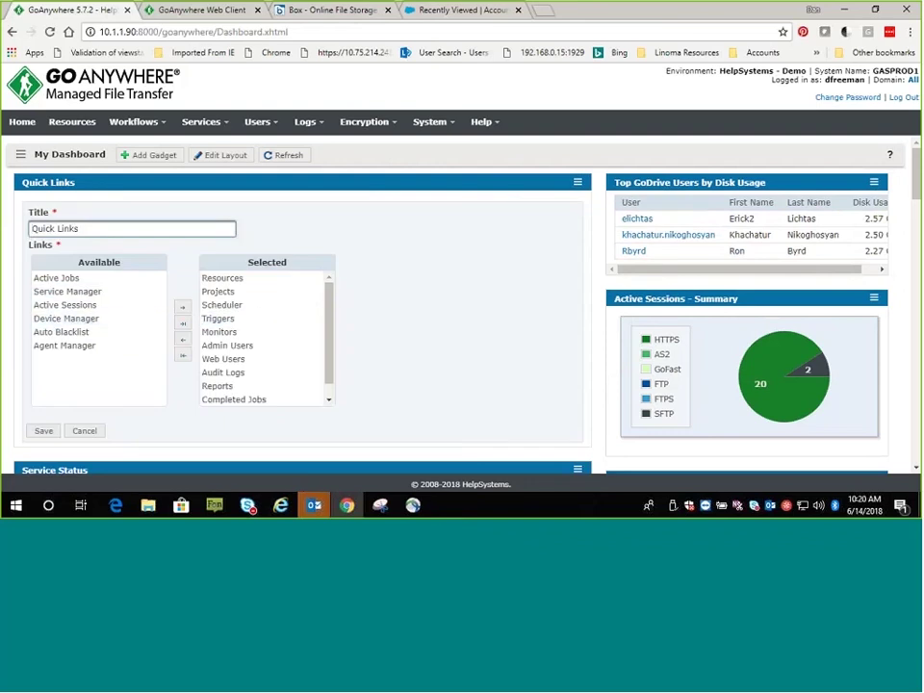
left_click(82, 431)
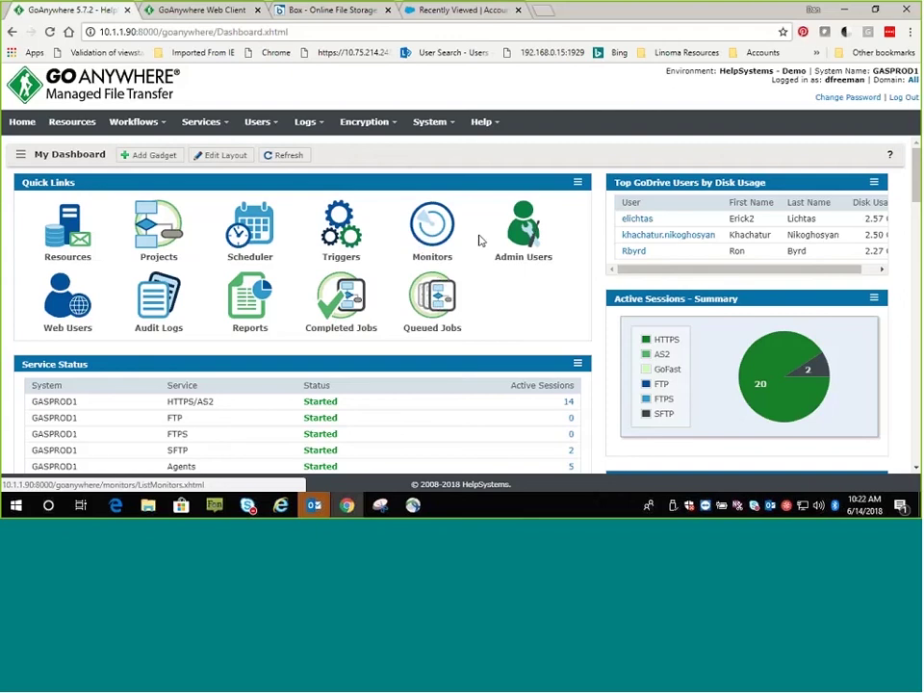
- Open Users > Admin User Roles to list roles from Agent Manager to Web User Manager
left_click(279, 128)
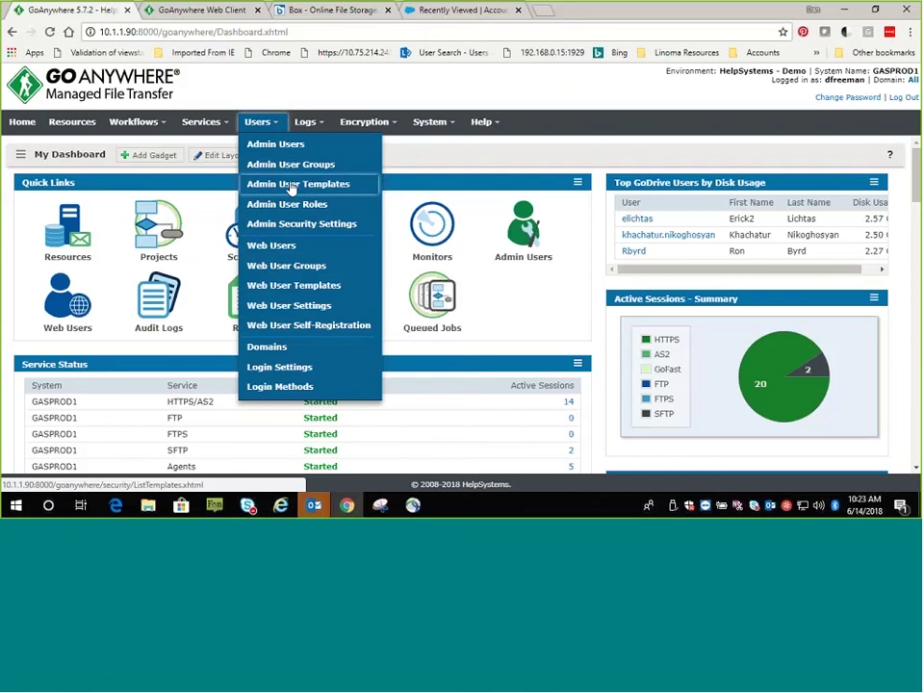
left_click(289, 204)
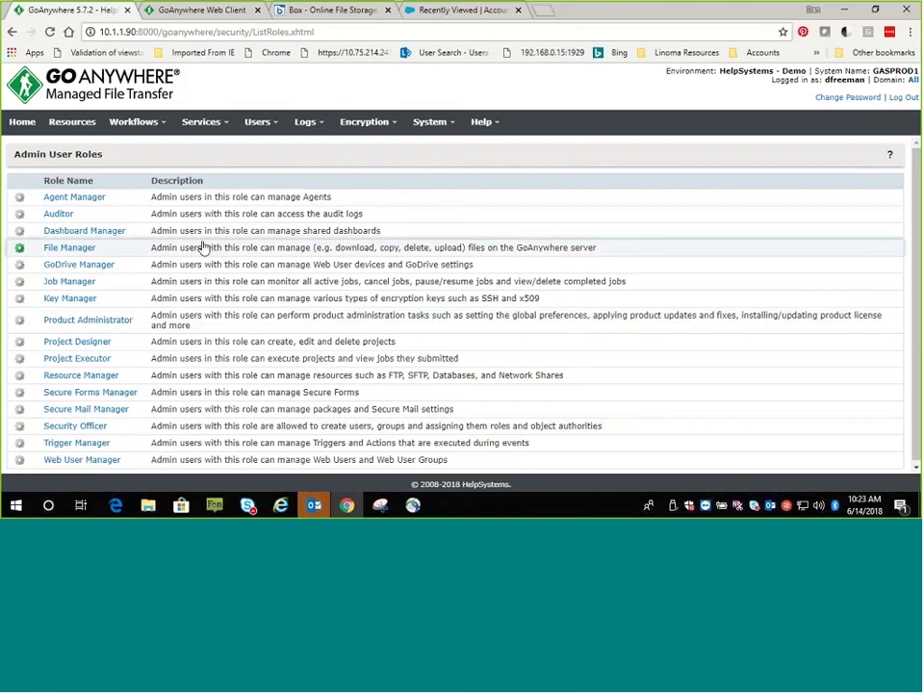
left_click(257, 121)
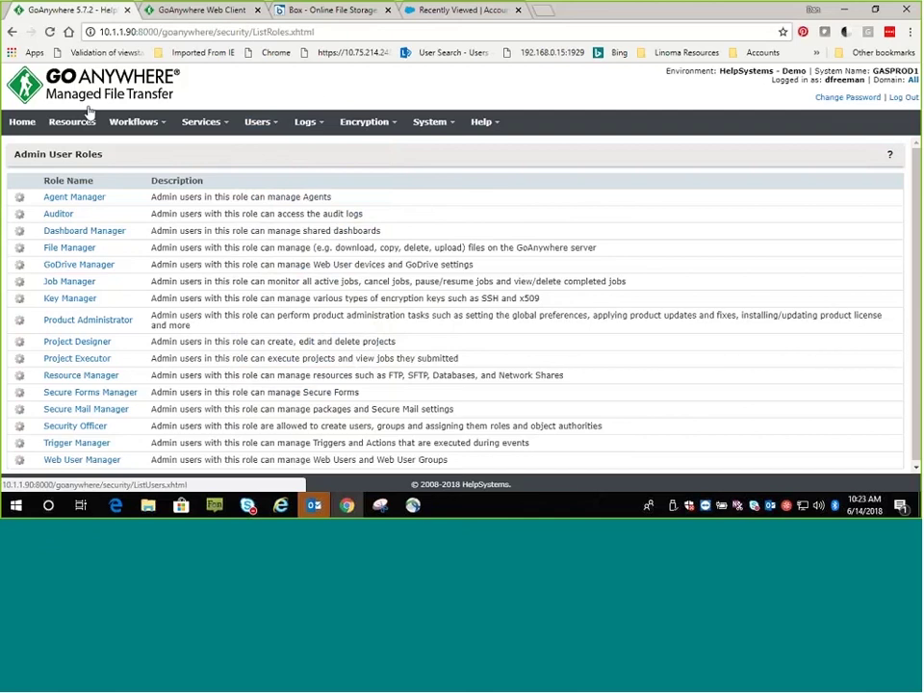
- Return to the Home dashboard, then open Resources to show the seven Cloud Connectors
left_click(23, 124)
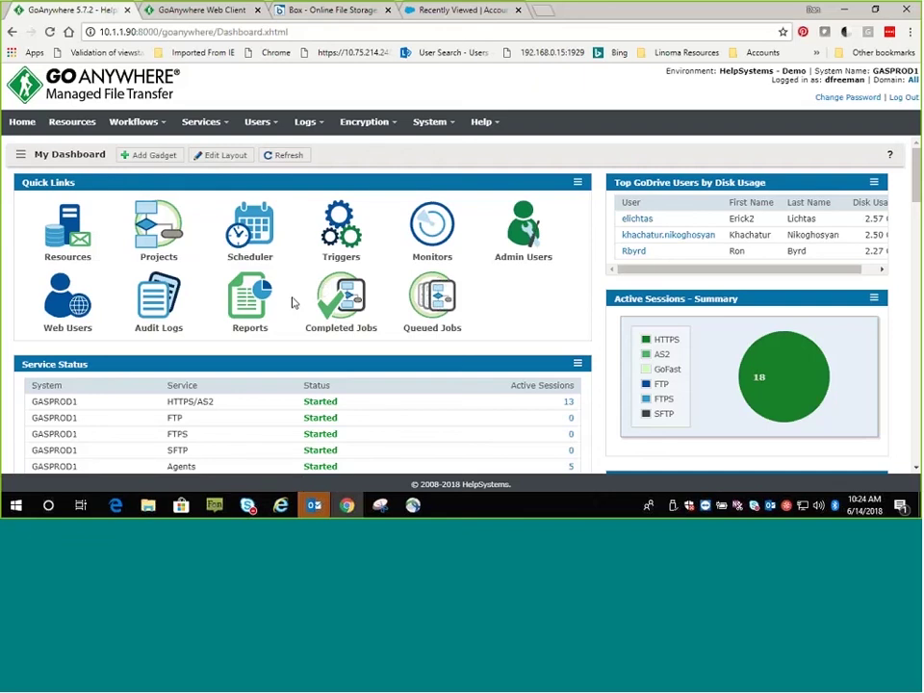
left_click(72, 122)
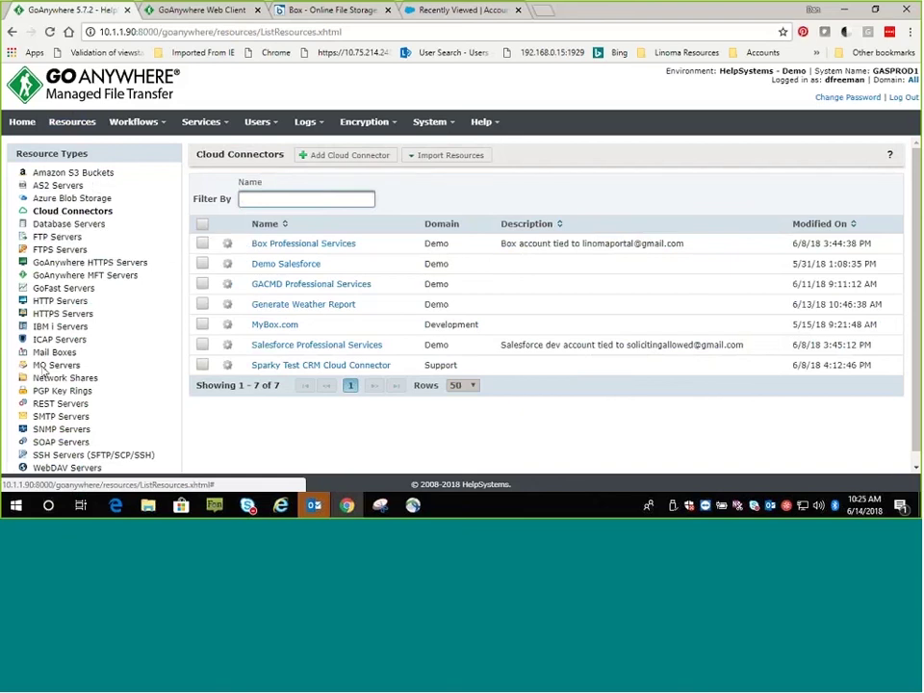
- Show the Database Servers resources and open Production 400 for editing
left_click(69, 225)
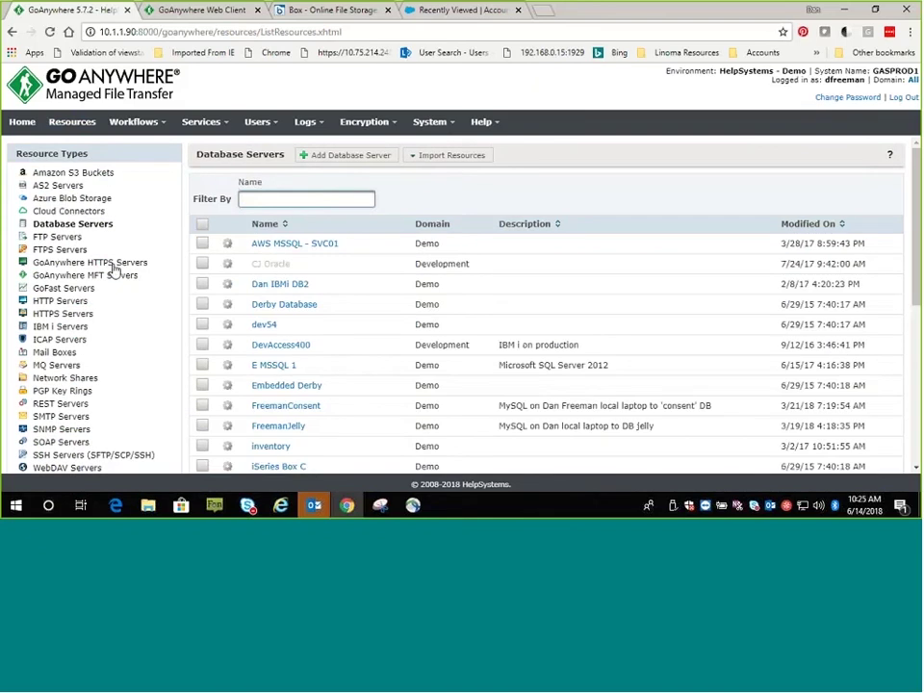
scroll(305, 324, "down", 3)
scroll(300, 331, "down", 1)
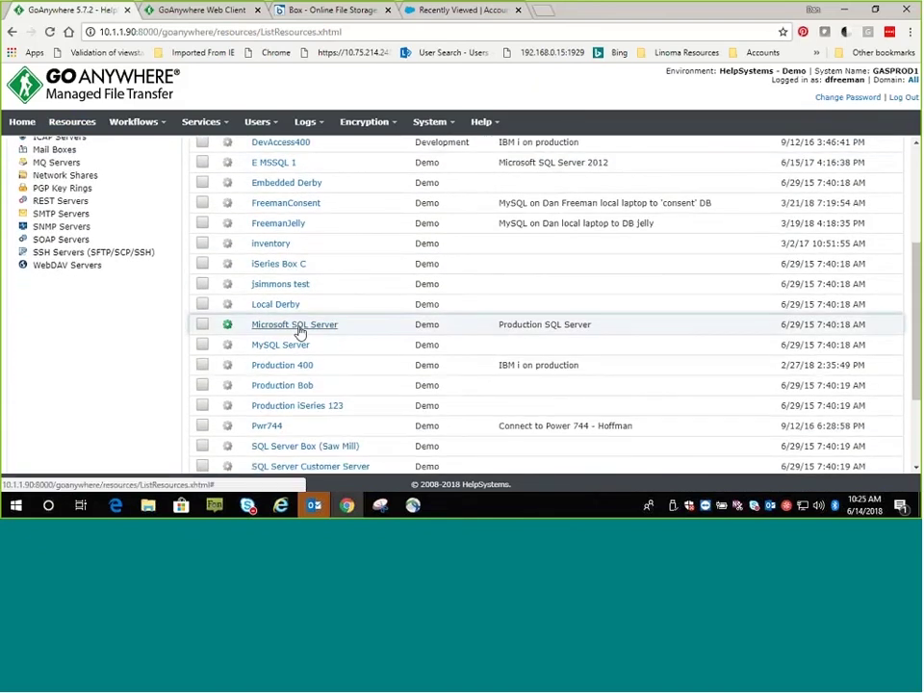
left_click(274, 366)
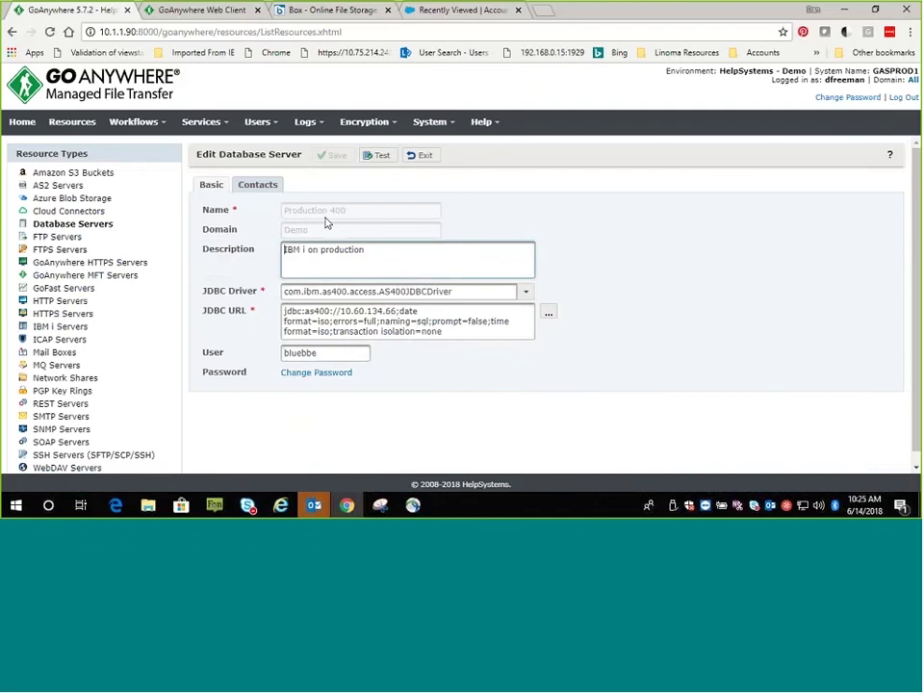
- Check the JDBC driver list keeping AS400, then launch the JDBC URL wizard
left_click(525, 292)
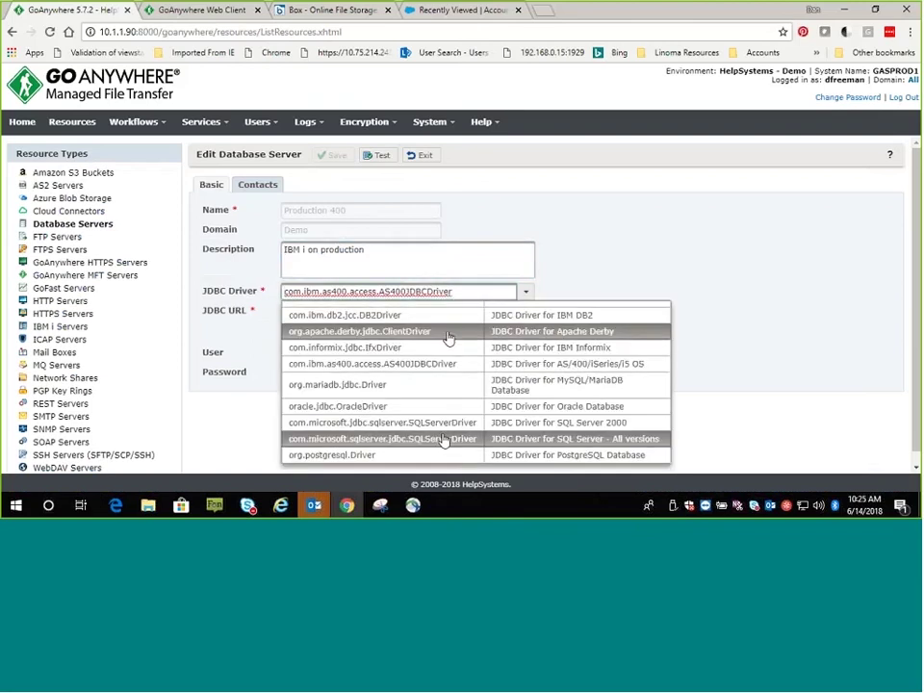
left_click(697, 258)
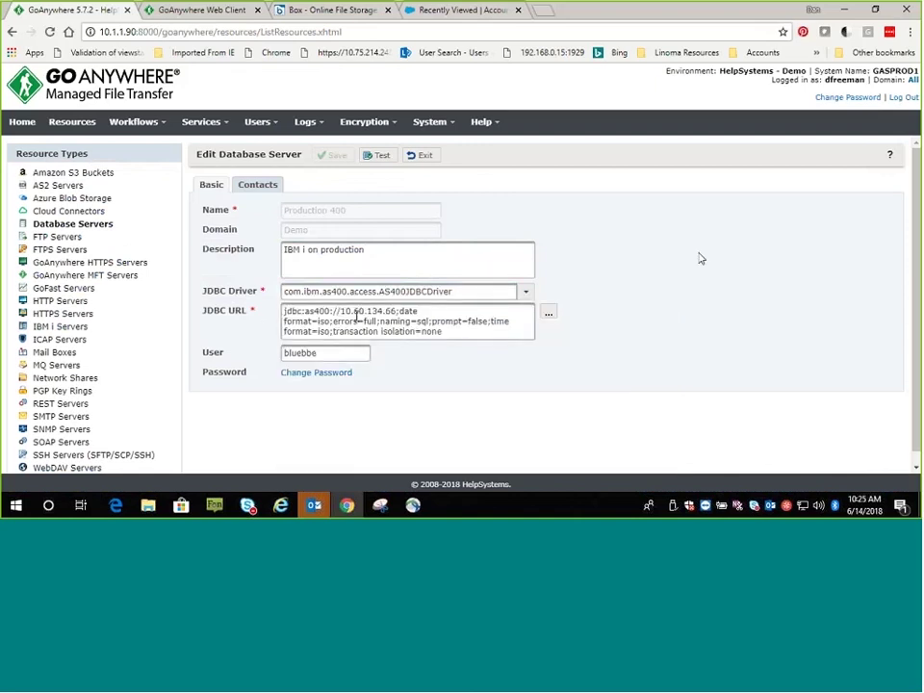
left_click_drag(443, 331, 351, 320)
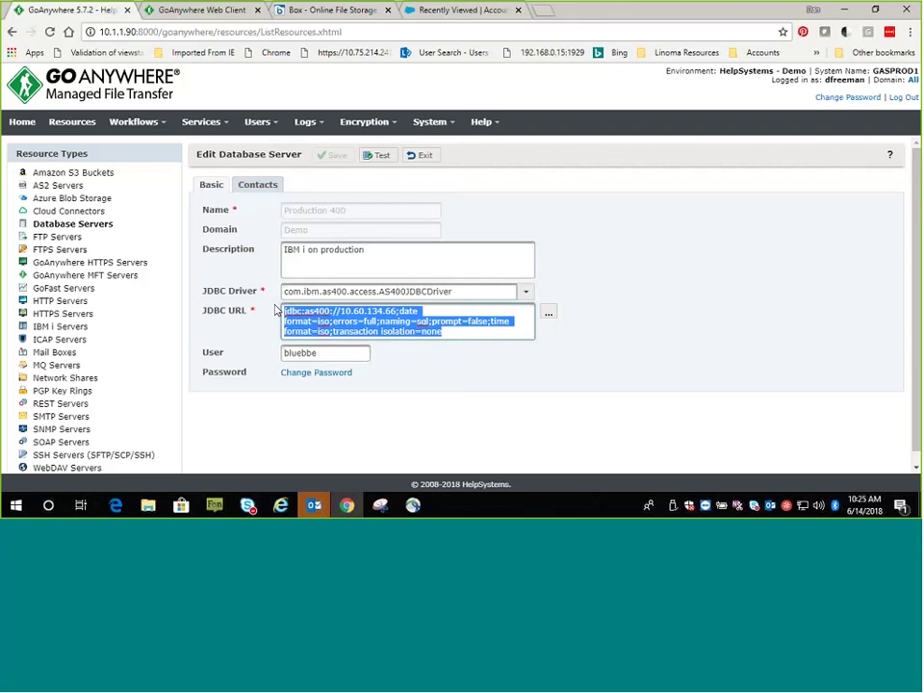
left_click(452, 332)
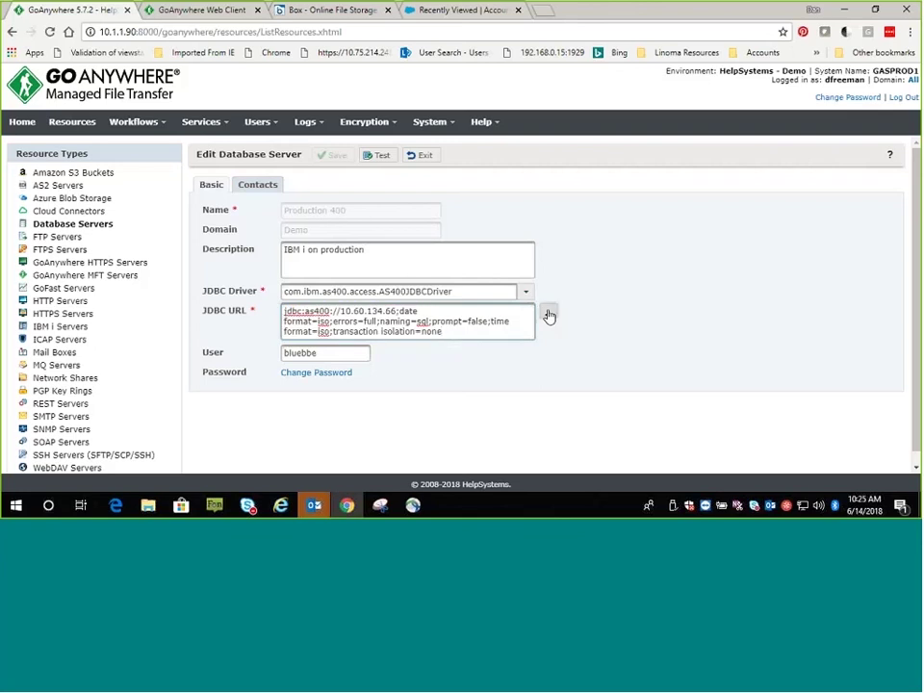
left_click(548, 317)
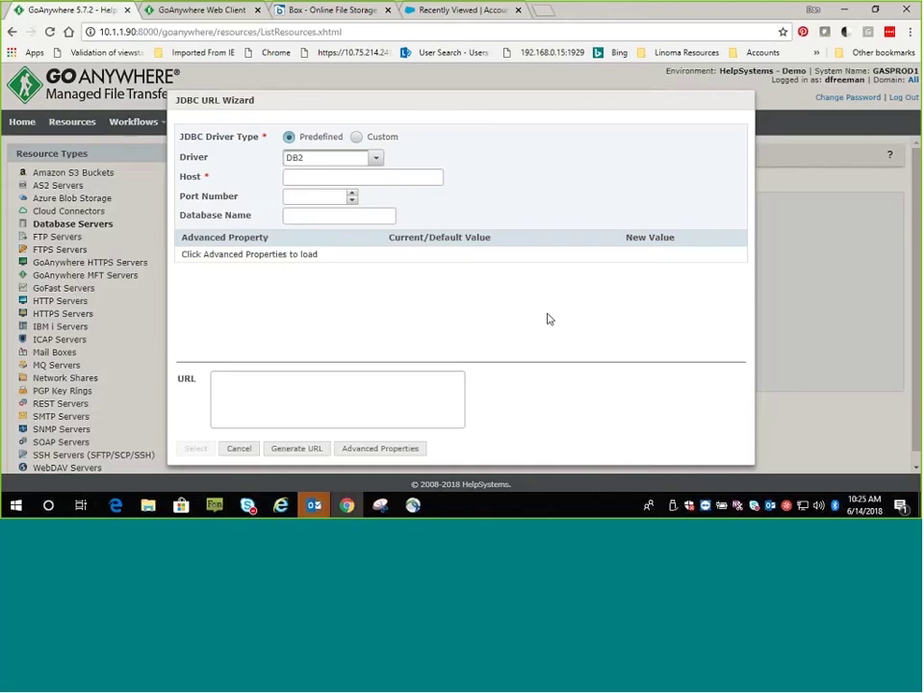
- In the JDBC URL Wizard, generate an iSeries URL for host 10.1.1.1, then cancel without applying
left_click(378, 161)
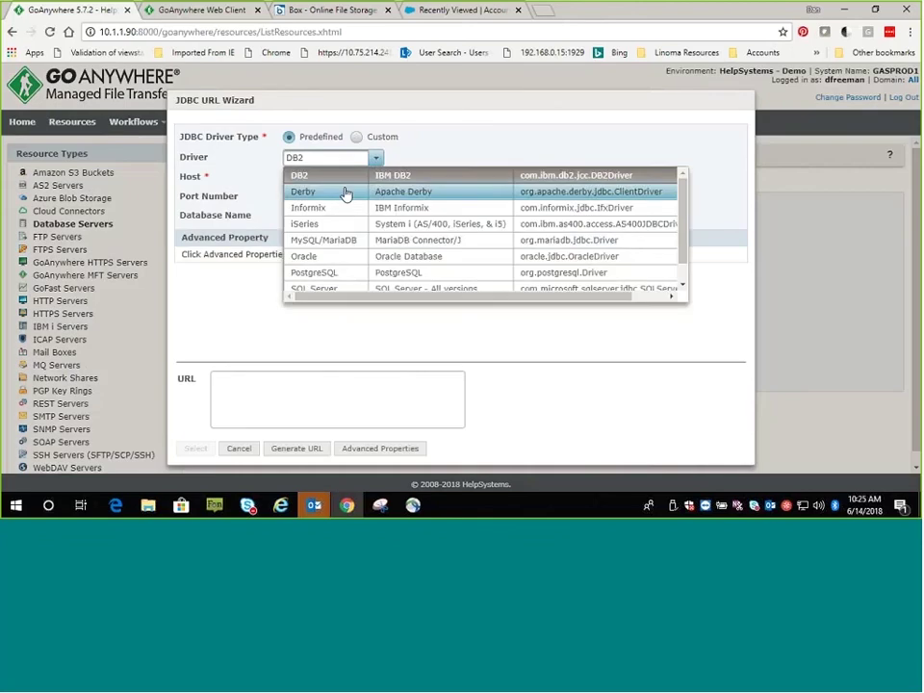
left_click(323, 223)
left_click(319, 178)
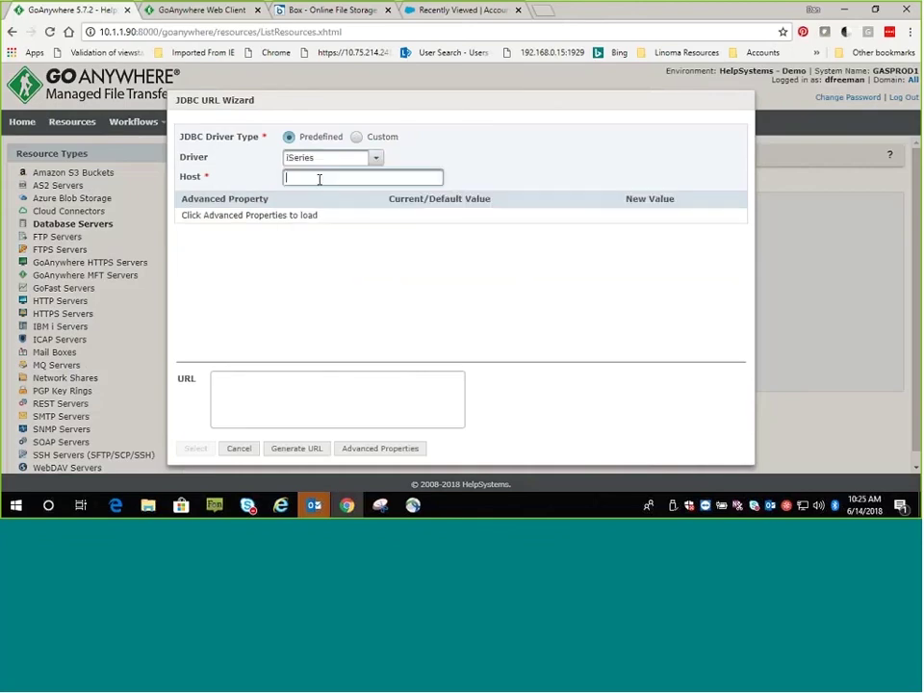
type("10.1.1.1")
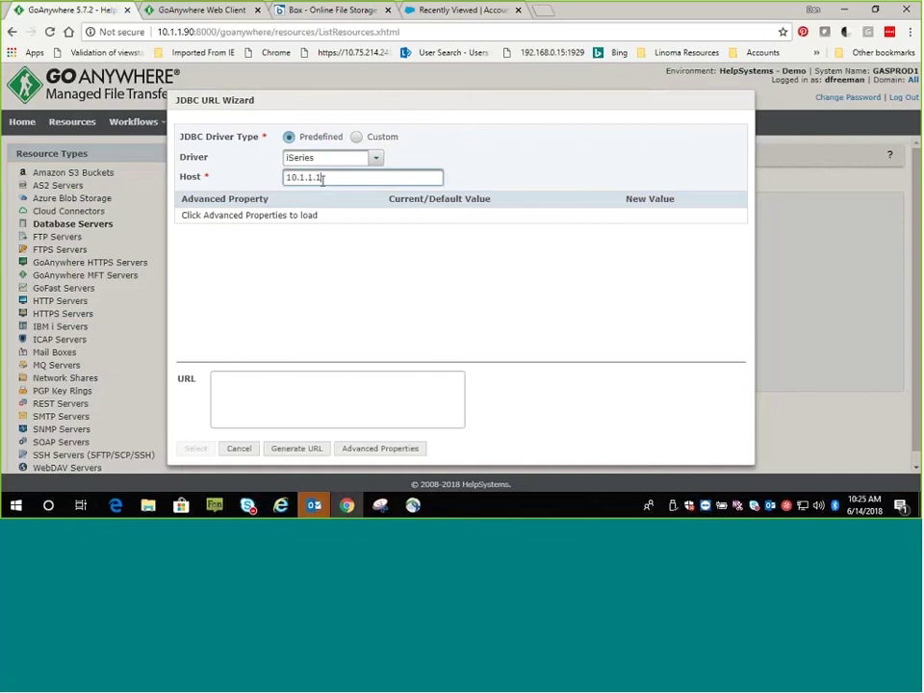
left_click(277, 449)
left_click_drag(281, 416, 214, 404)
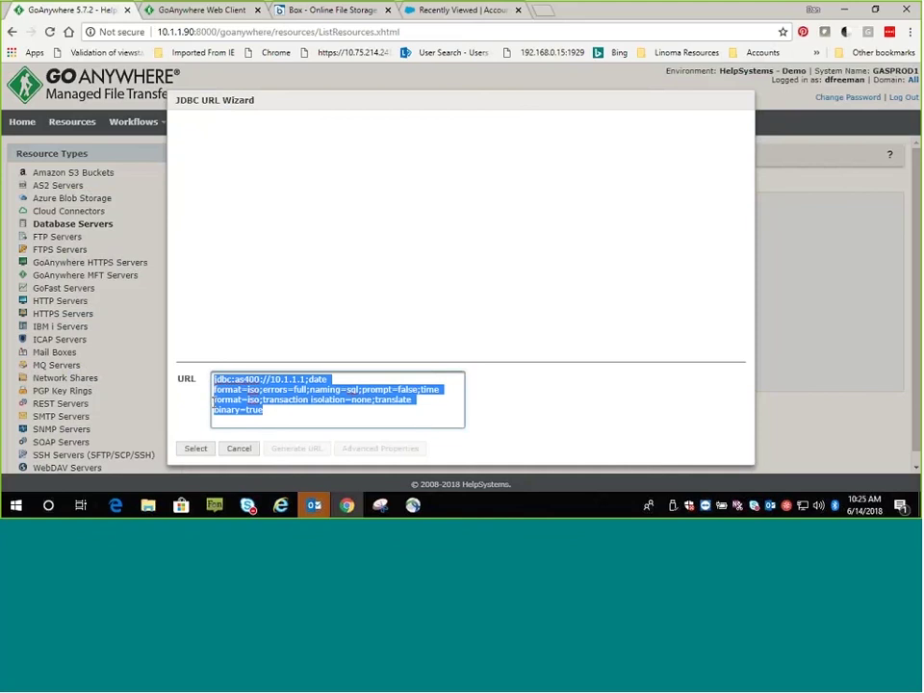
left_click(238, 449)
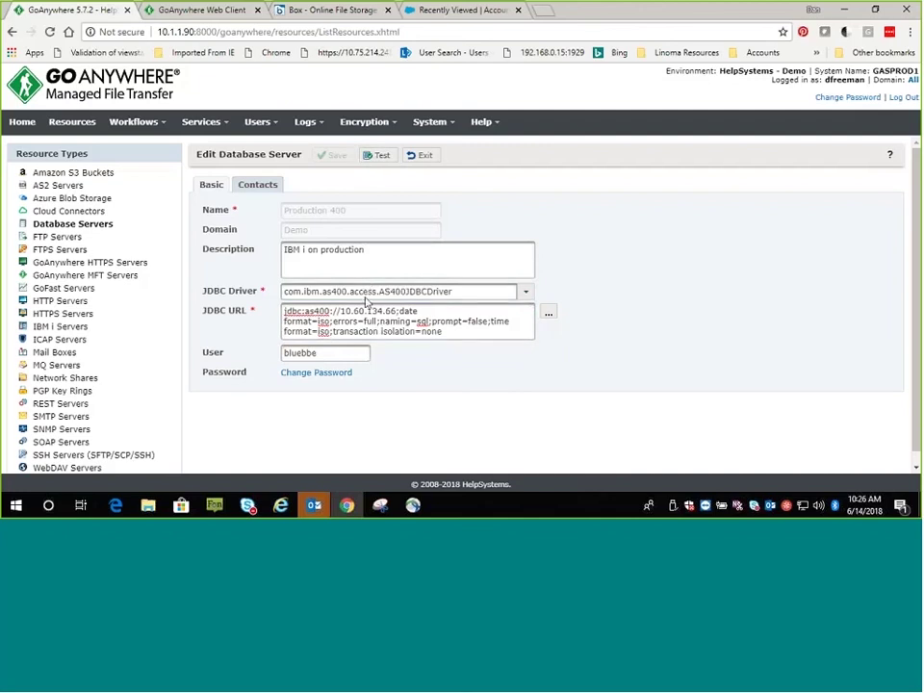
- Run the Production 400 connection test, review the DB2 UDB for AS/400 success message, and close it
left_click(380, 156)
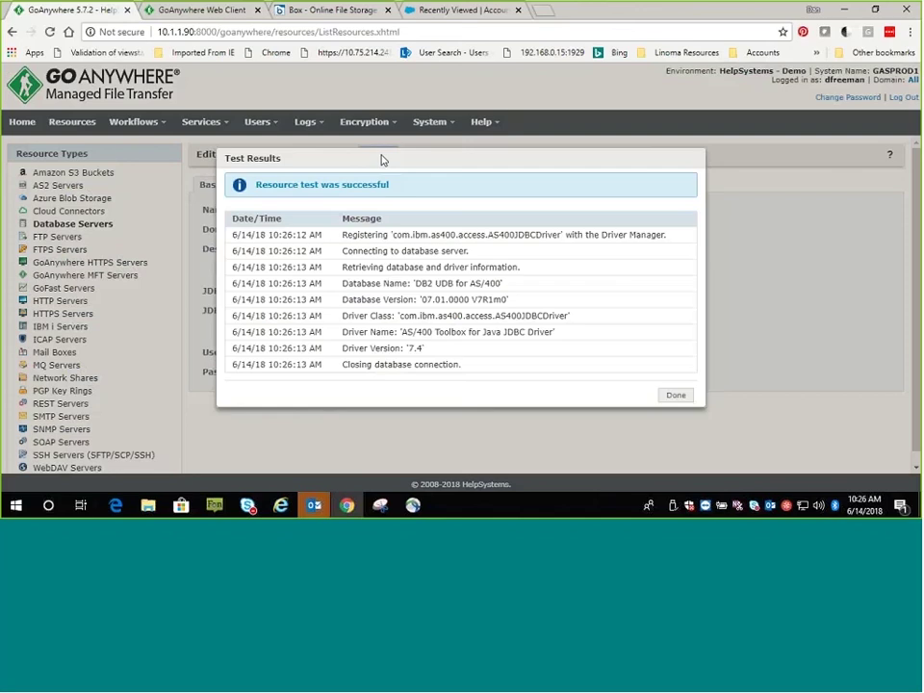
left_click_drag(381, 160, 560, 183)
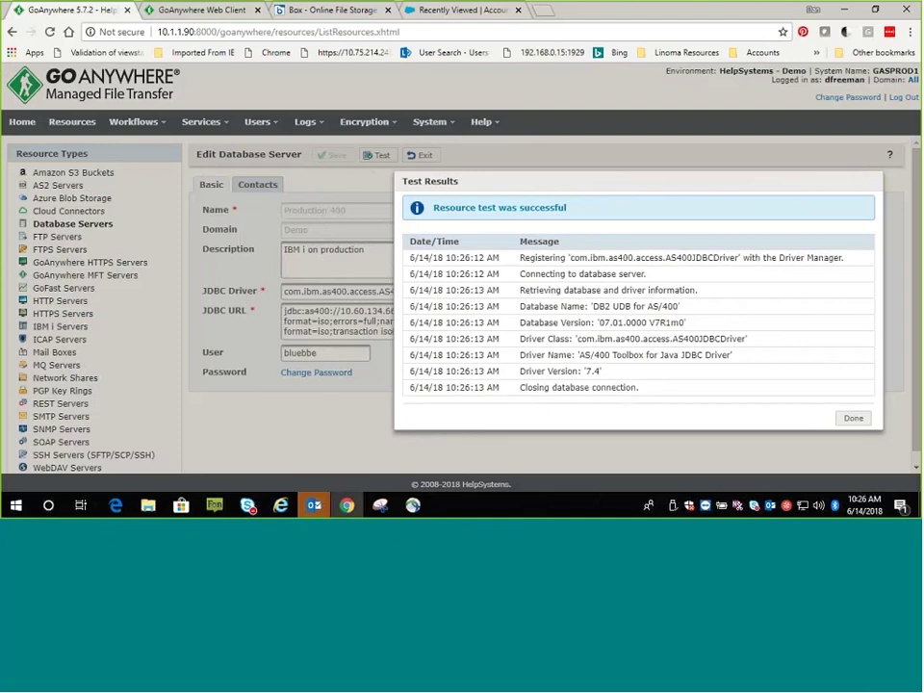
left_click_drag(568, 208, 431, 209)
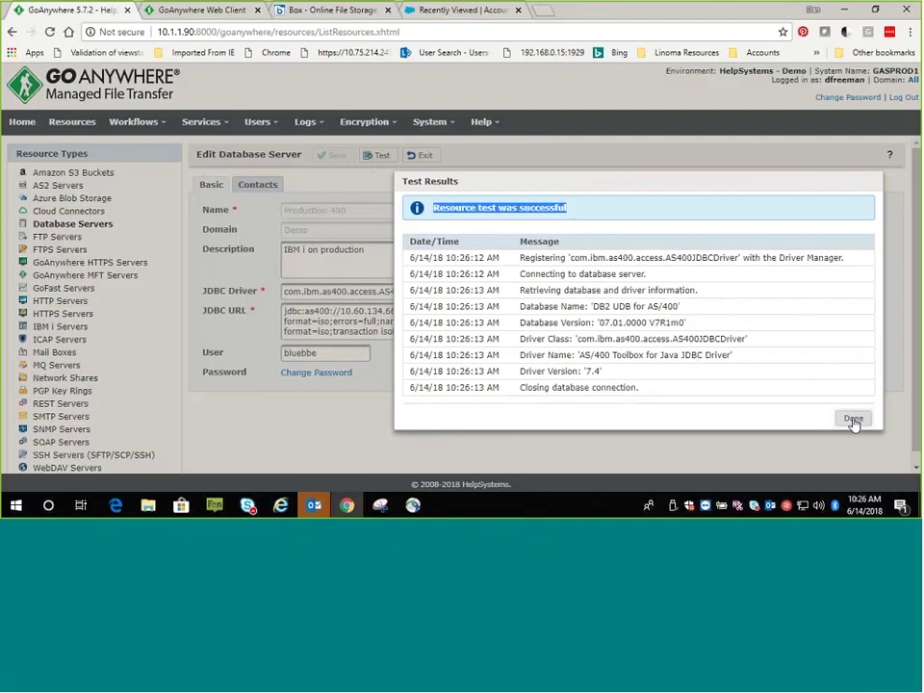
left_click(853, 417)
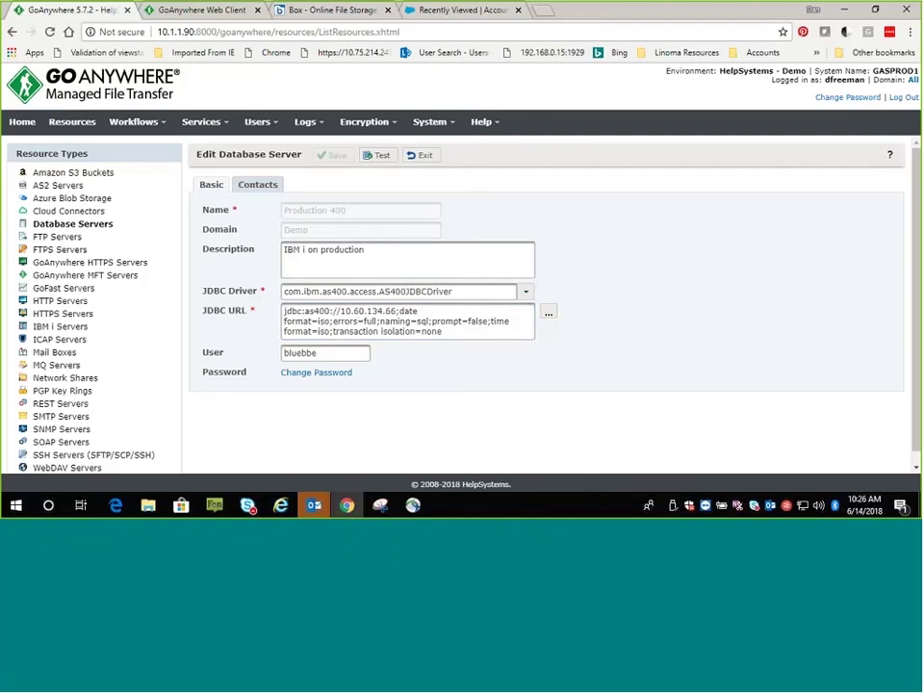
- Show the SSH Servers (SFTP/SCP/SSH) resources and open GoAnywhere Services Demo's edit form
scroll(98, 318, "down", 1)
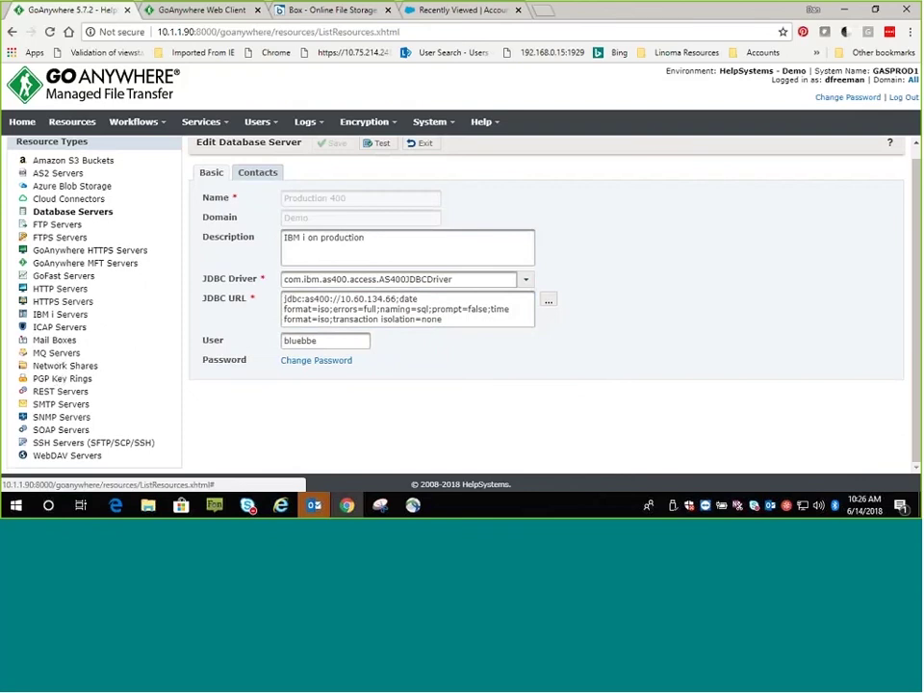
left_click(70, 448)
scroll(347, 334, "down", 5)
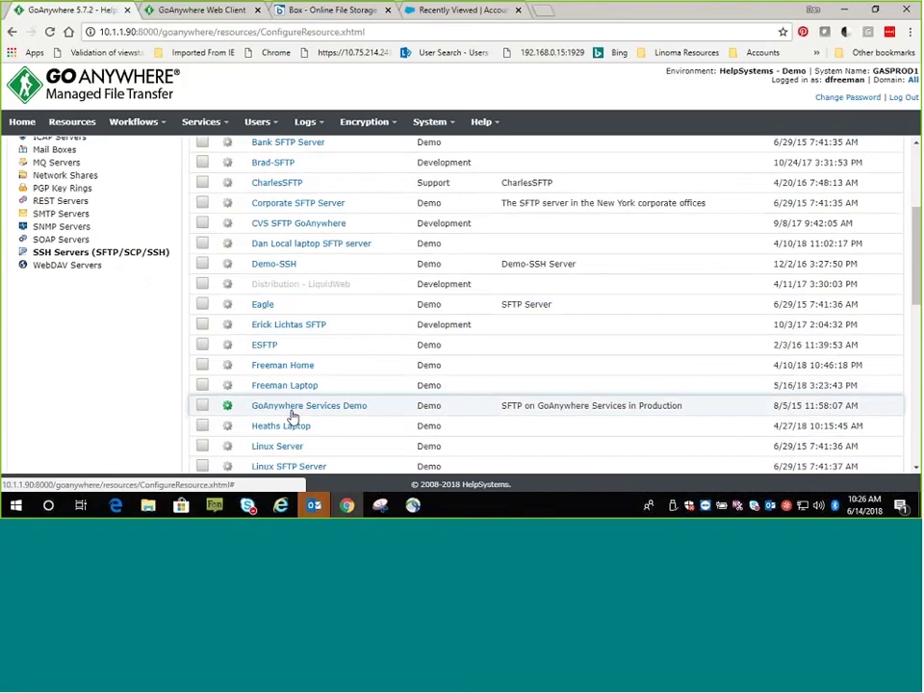
left_click(309, 406)
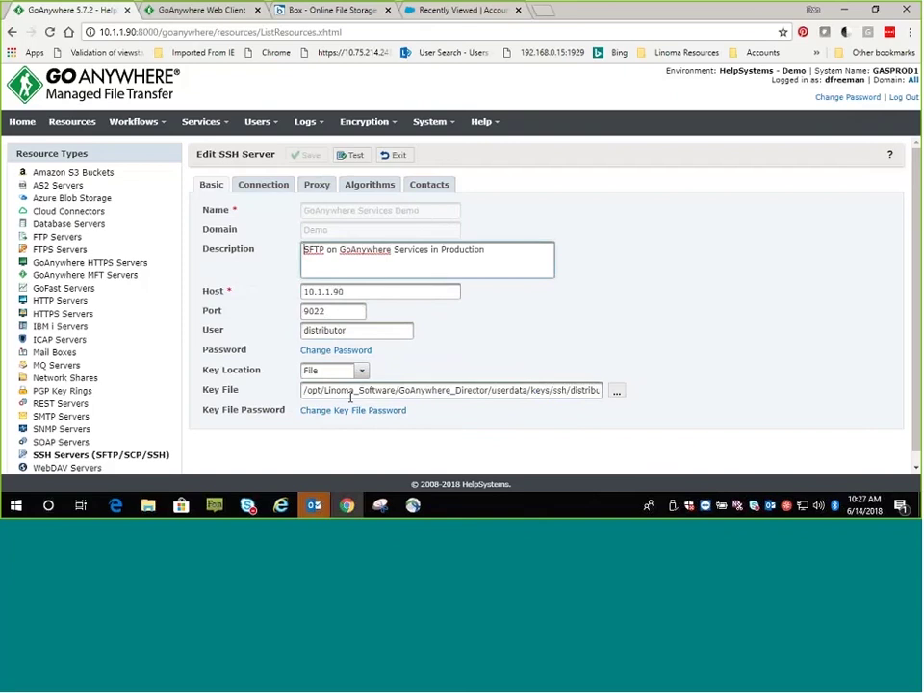
- Switch to the Connection tab and check timeout 15, 5 retry attempts and retry interval 10
left_click(264, 192)
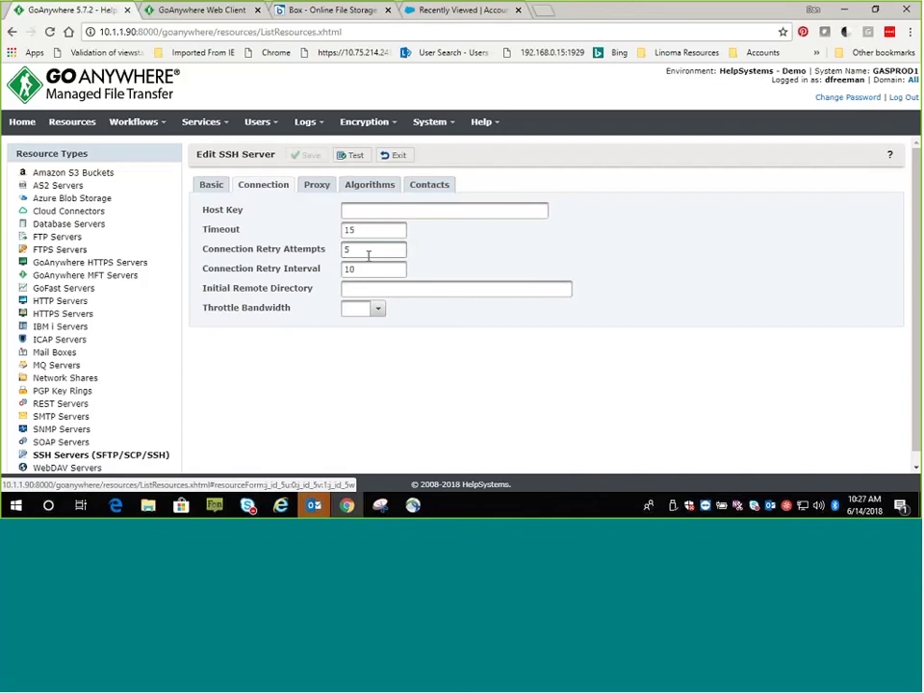
left_click_drag(368, 255, 343, 252)
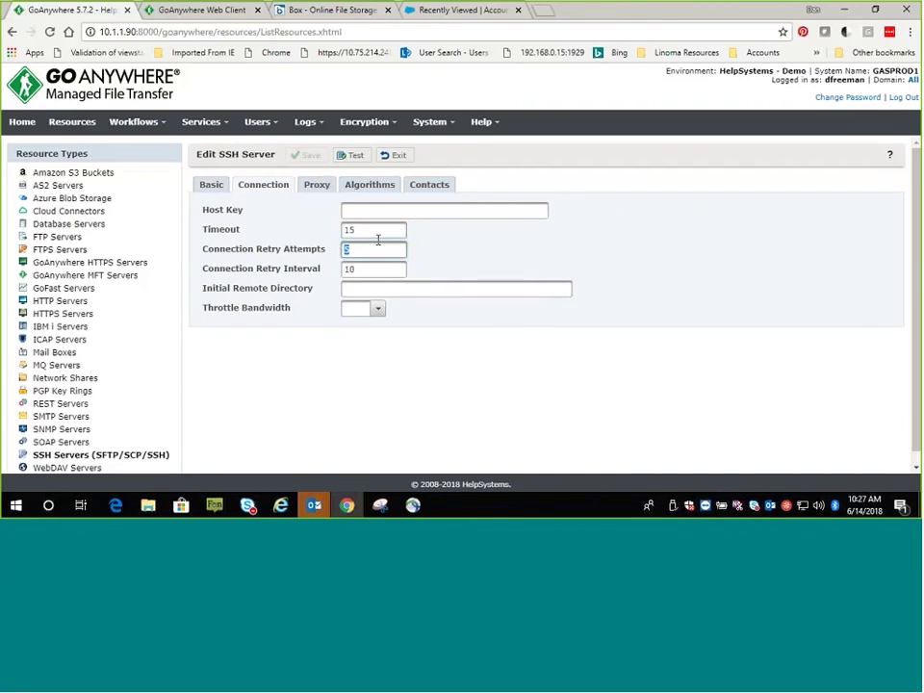
left_click(350, 249)
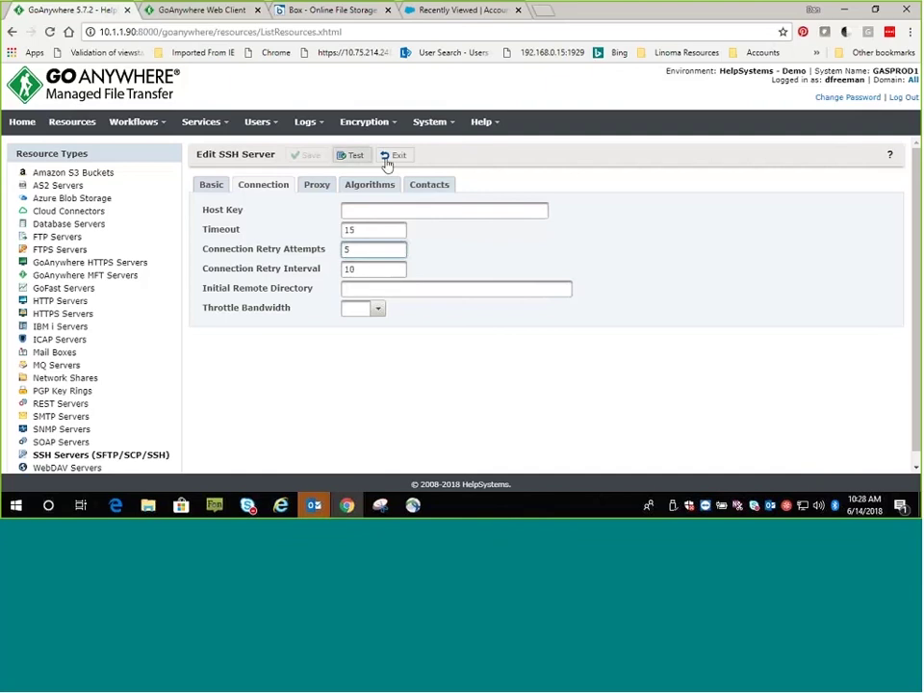
- Run a successful SFTP test on the GoAnywhere Services Demo server and return to its Basic settings
left_click(351, 155)
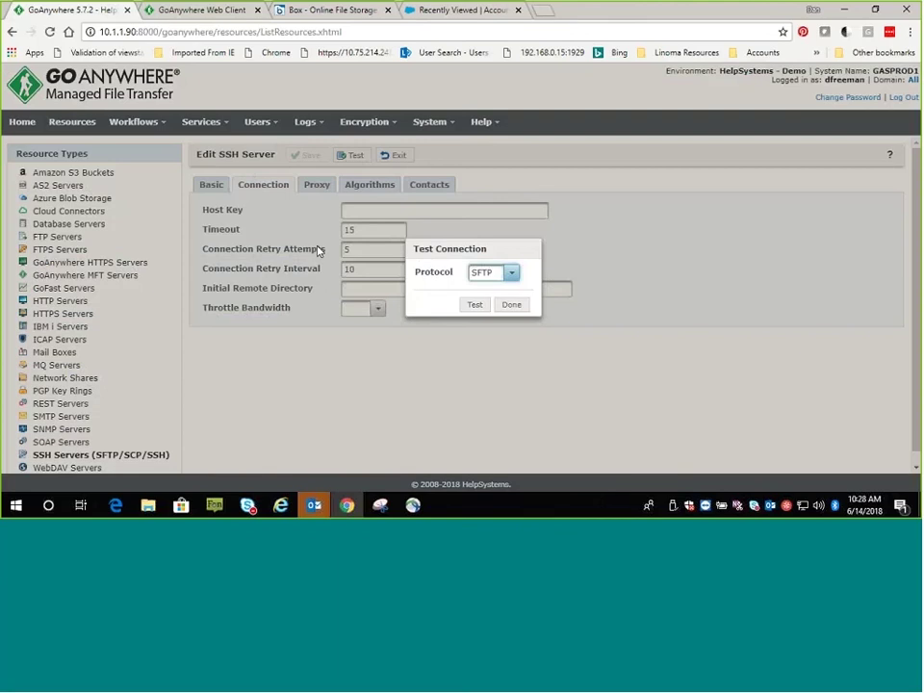
left_click(473, 305)
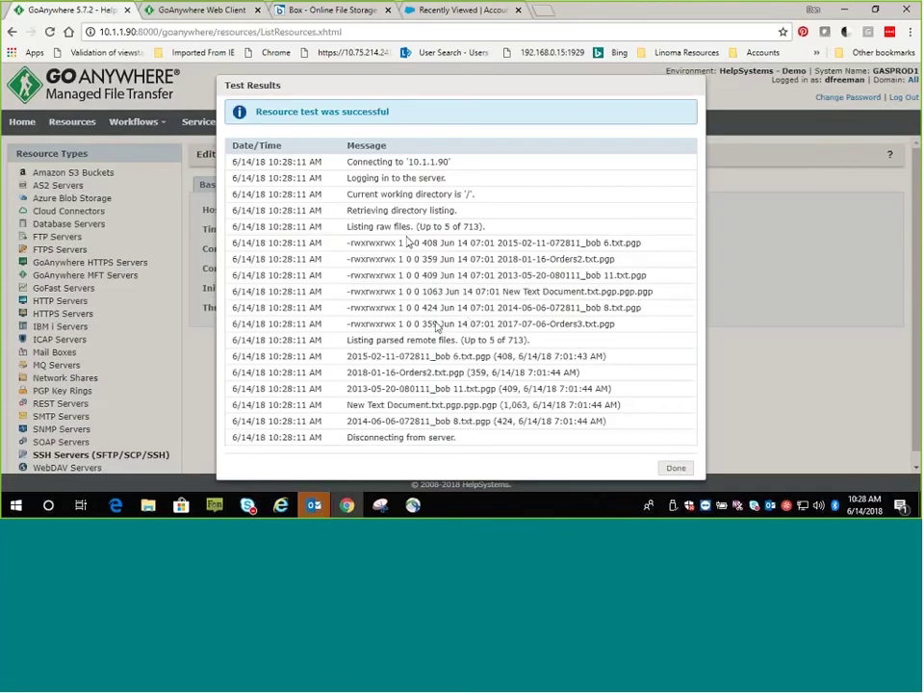
left_click(675, 469)
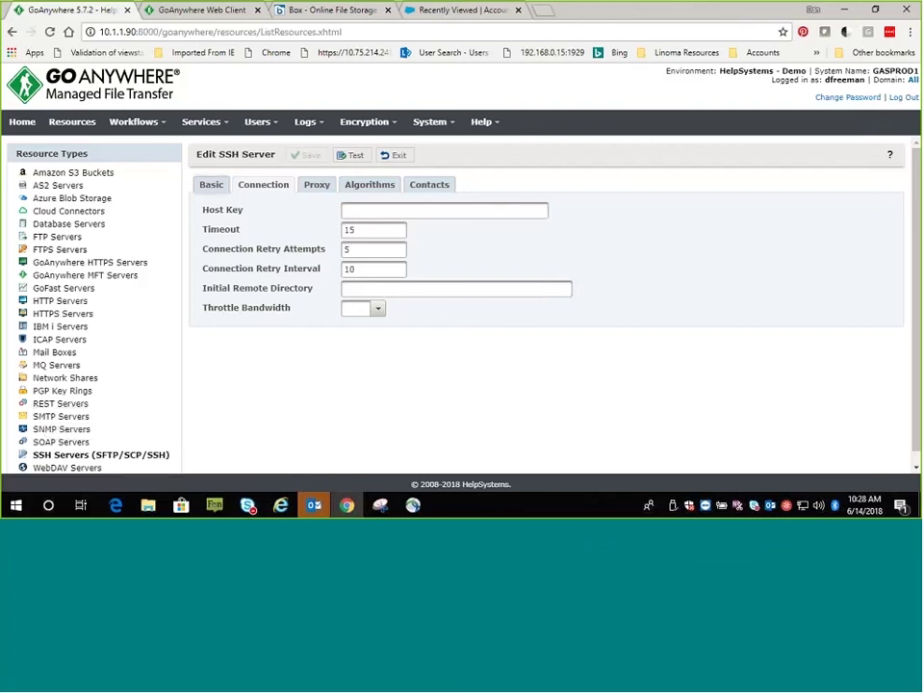
left_click(211, 184)
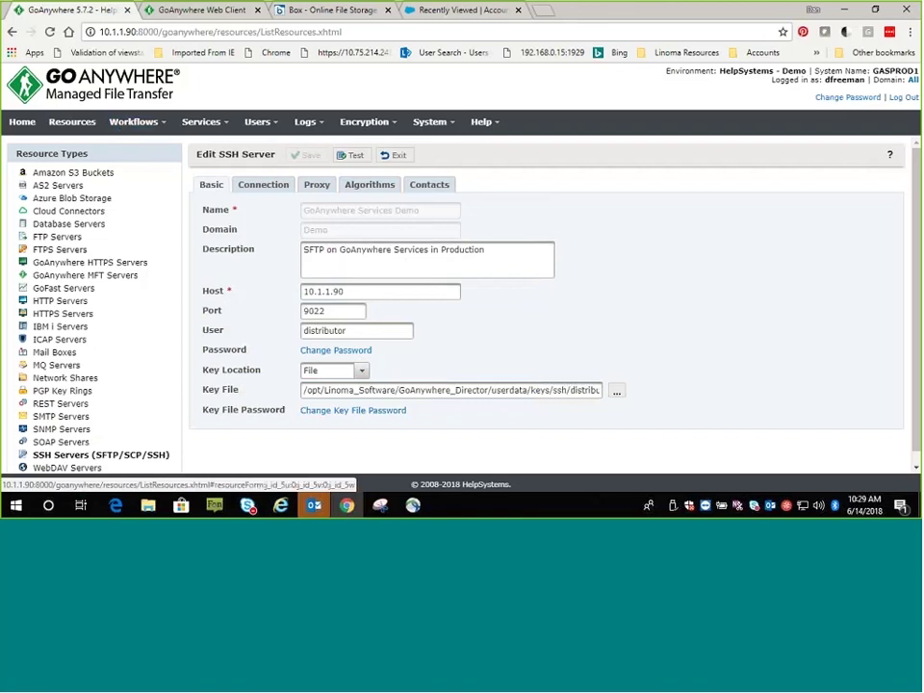
left_click(166, 122)
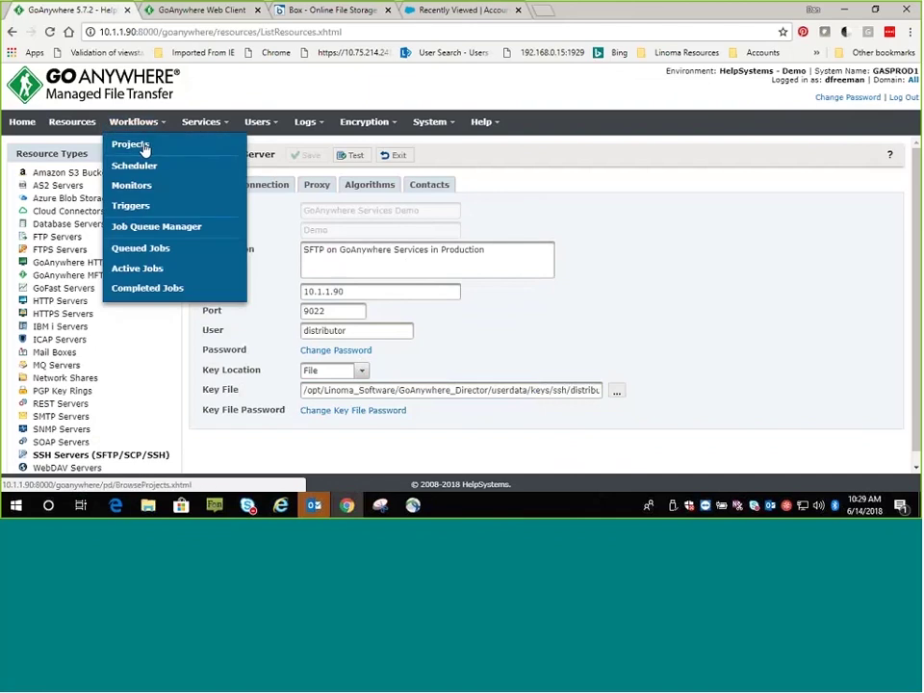
- From the Projects list's webinar folder, open AAA - SFTP Put Single File in the designer
left_click(145, 148)
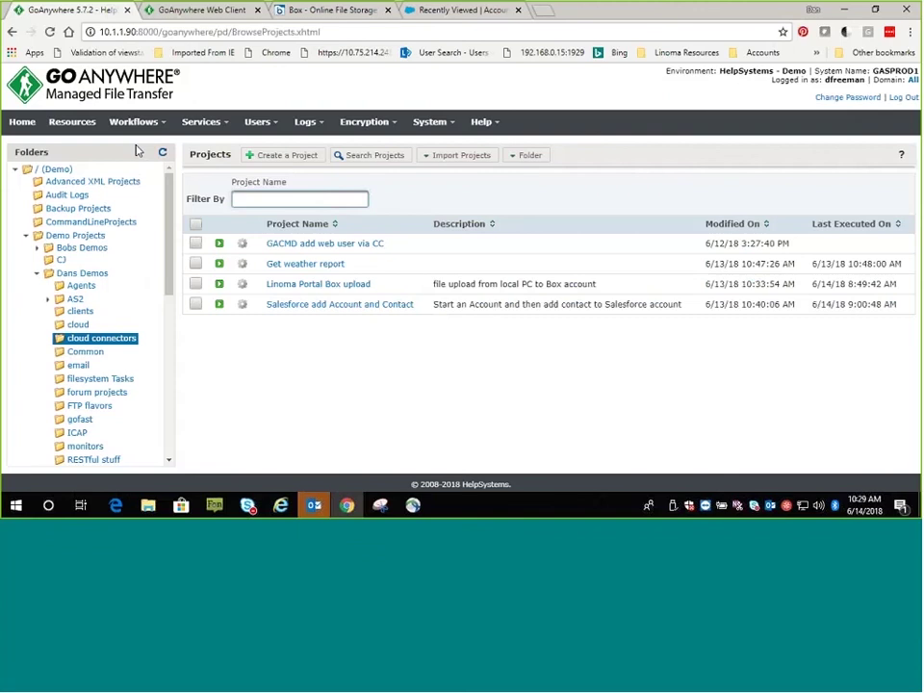
scroll(109, 290, "down", 1)
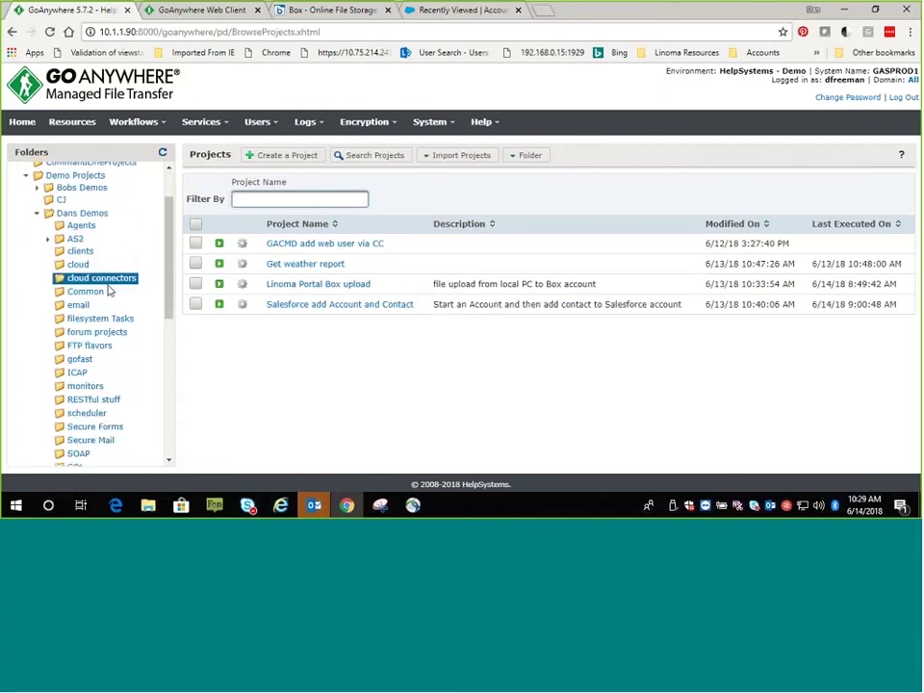
scroll(107, 293, "down", 2)
left_click(82, 381)
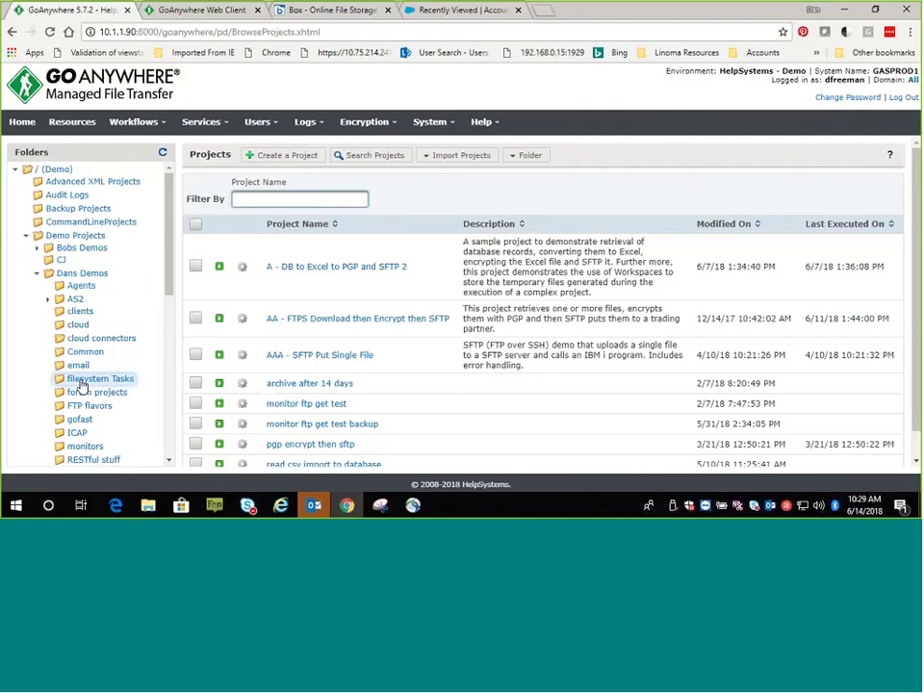
left_click(321, 358)
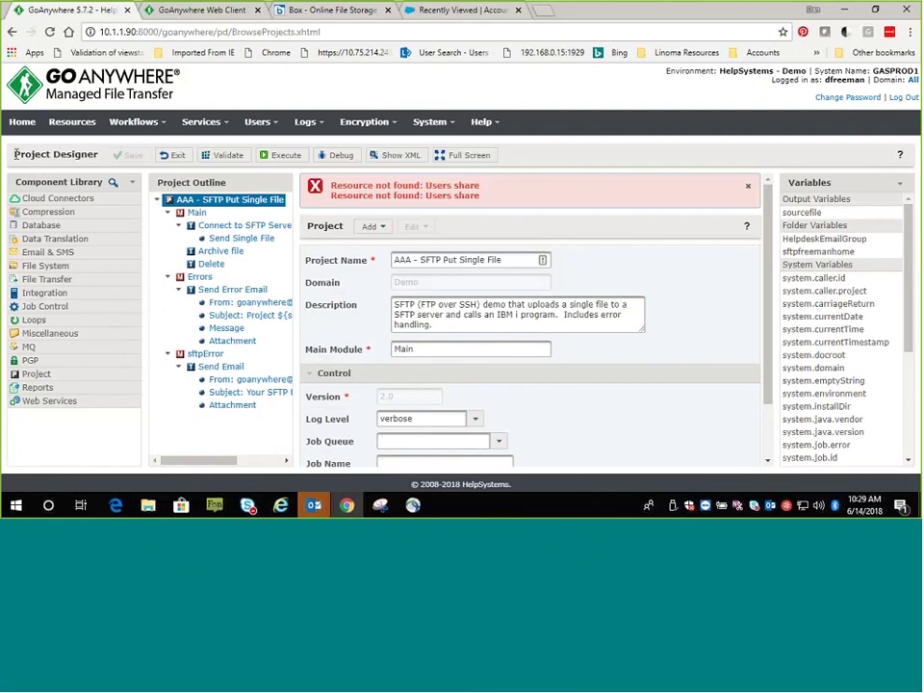
- Browse the Data Translation, Database and File Transfer component categories, listing the SFTP components
left_click_drag(15, 154, 99, 155)
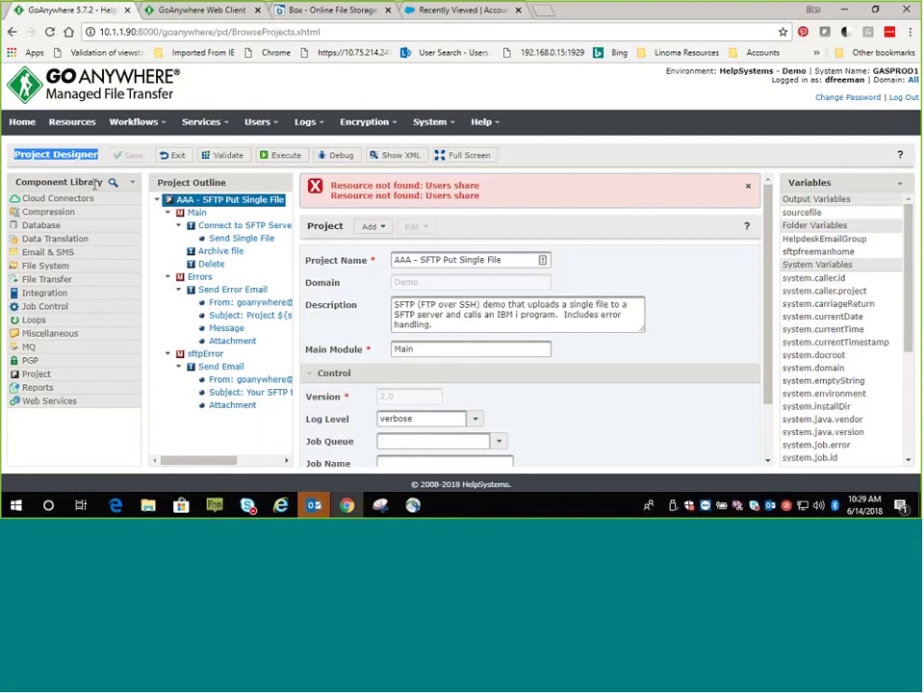
left_click(15, 241)
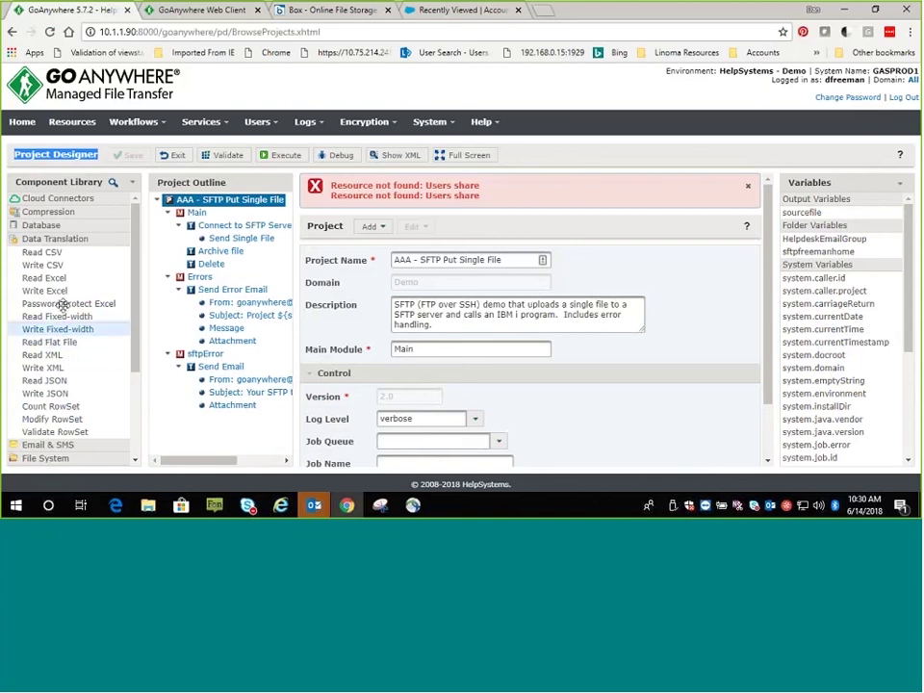
left_click(14, 242)
left_click(15, 228)
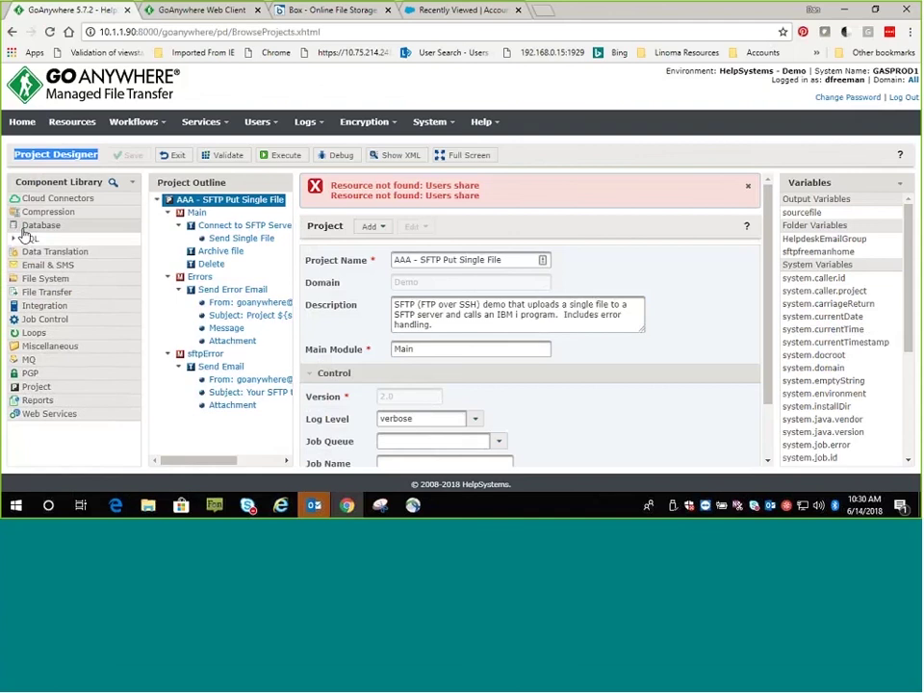
left_click(15, 228)
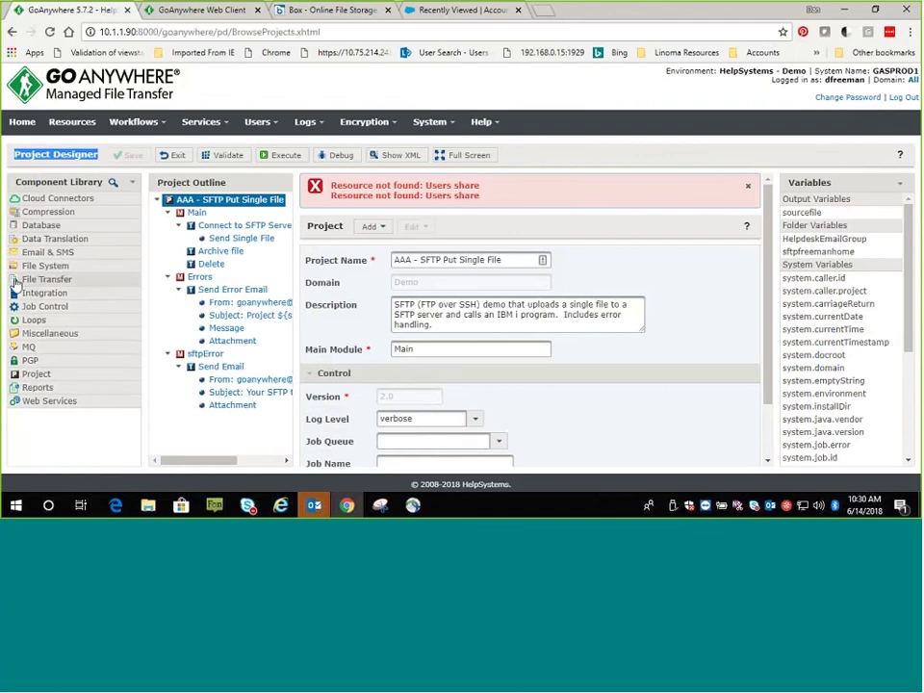
left_click(15, 280)
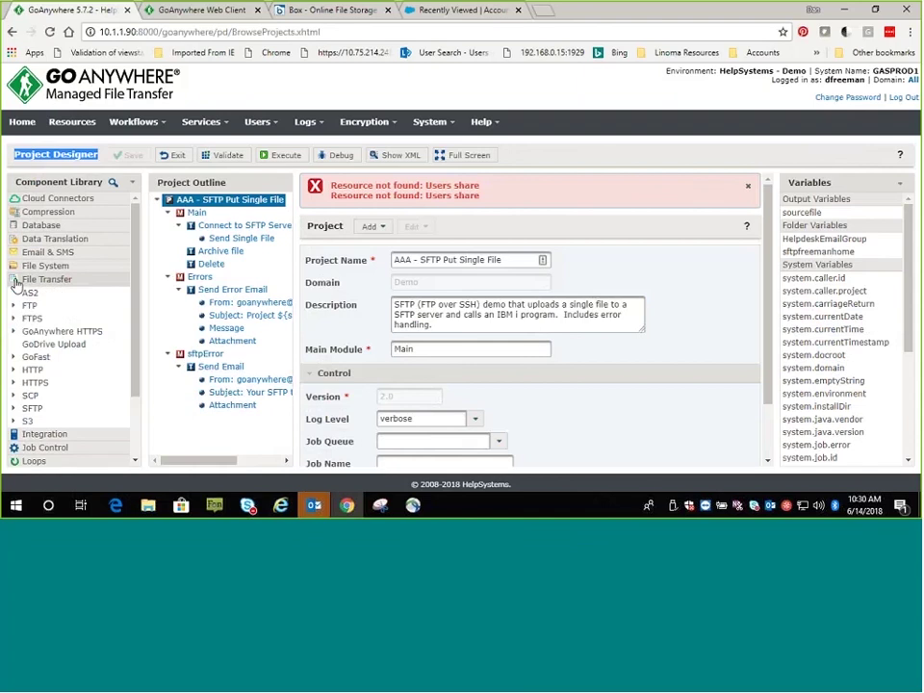
left_click(14, 409)
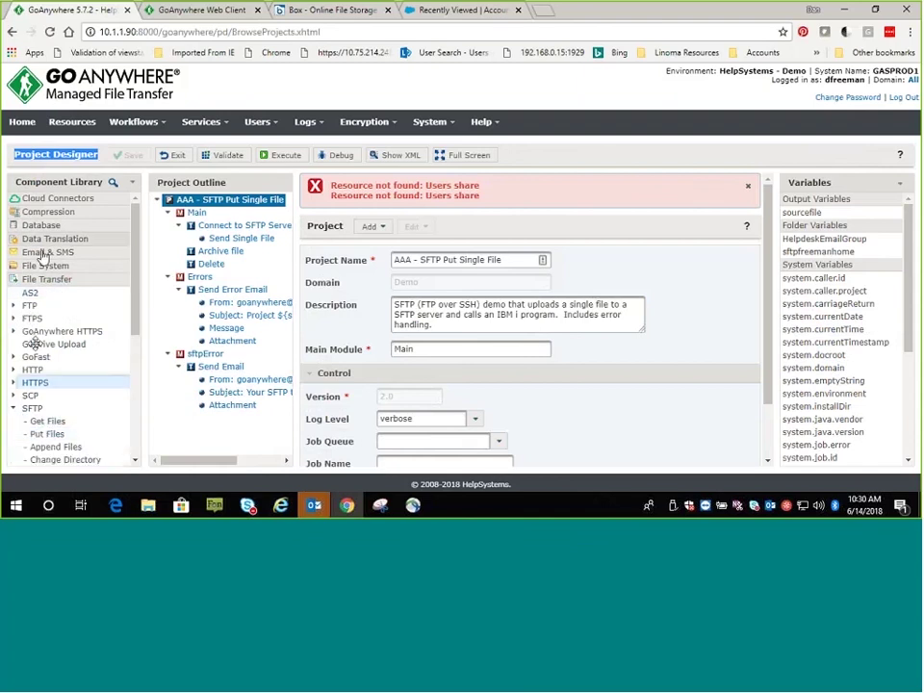
left_click(16, 279)
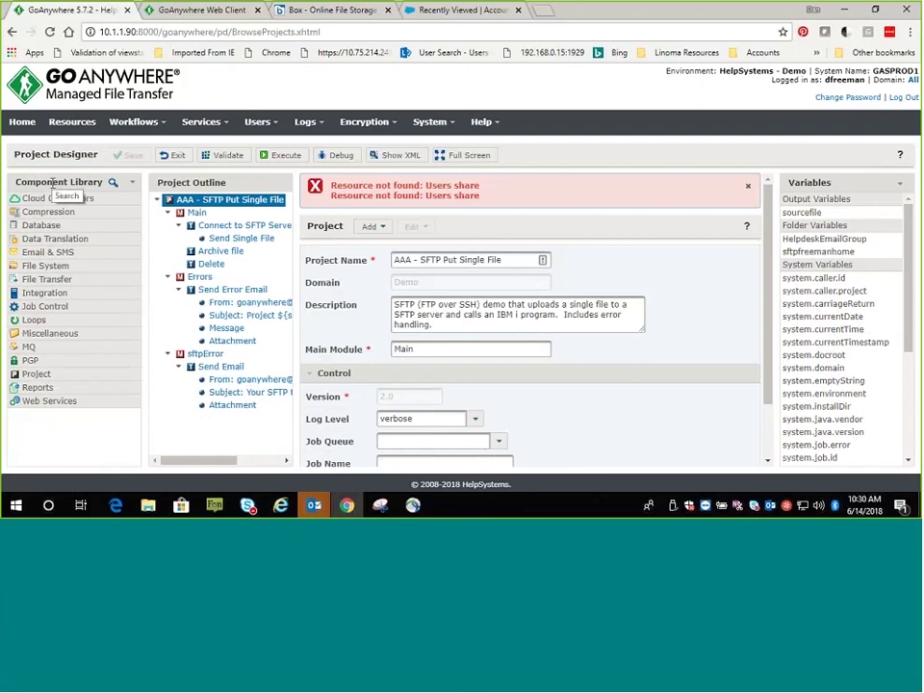
- Filter the library for 'sftp', clear the filter, then expand File Transfer and drag out a Put Files task
left_click(114, 183)
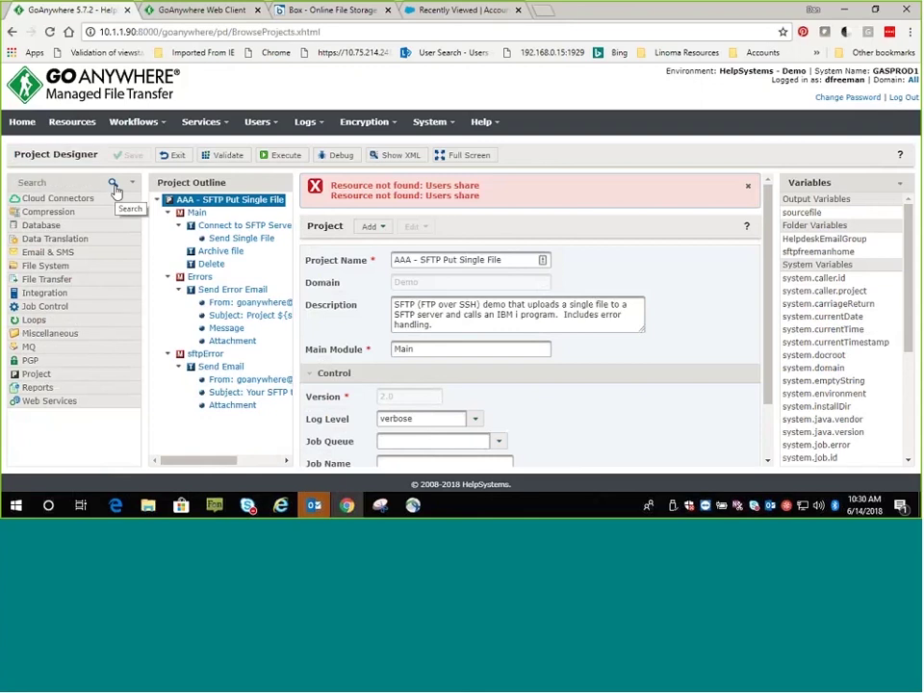
type("sft")
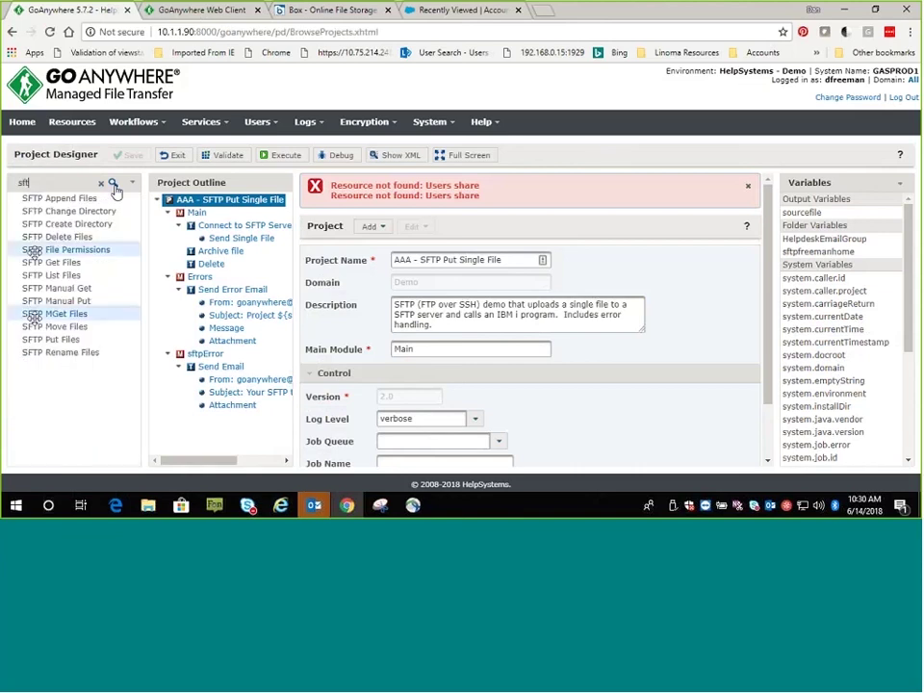
type("p")
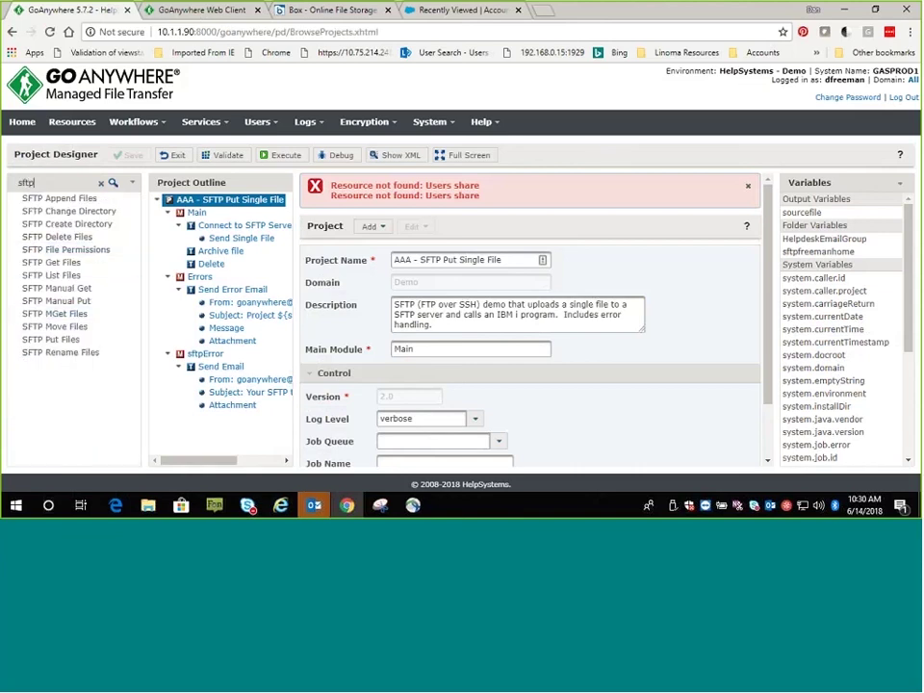
left_click_drag(36, 182, 11, 188)
key("BackSpace")
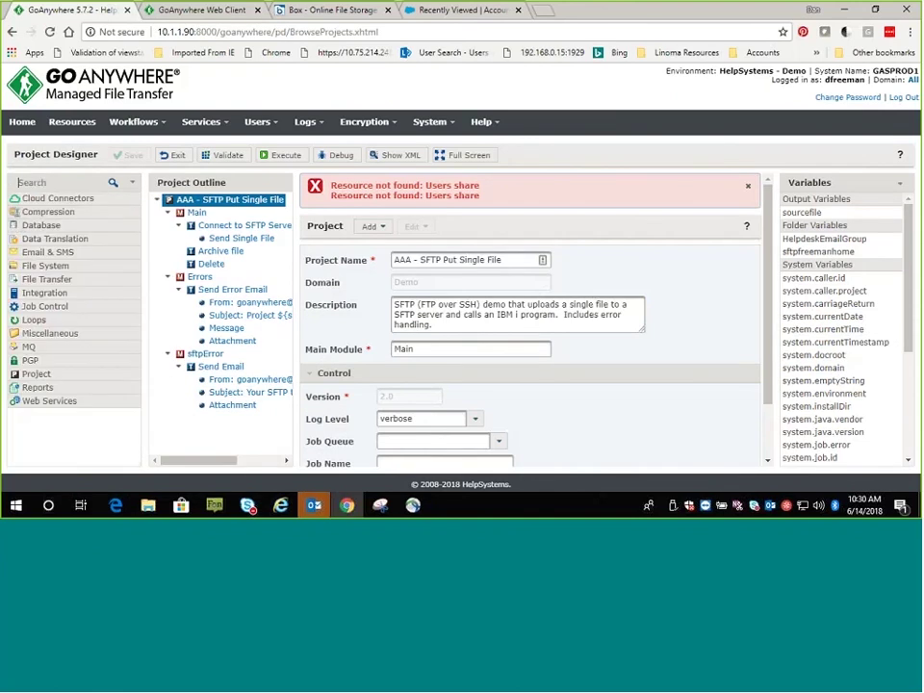
left_click(14, 279)
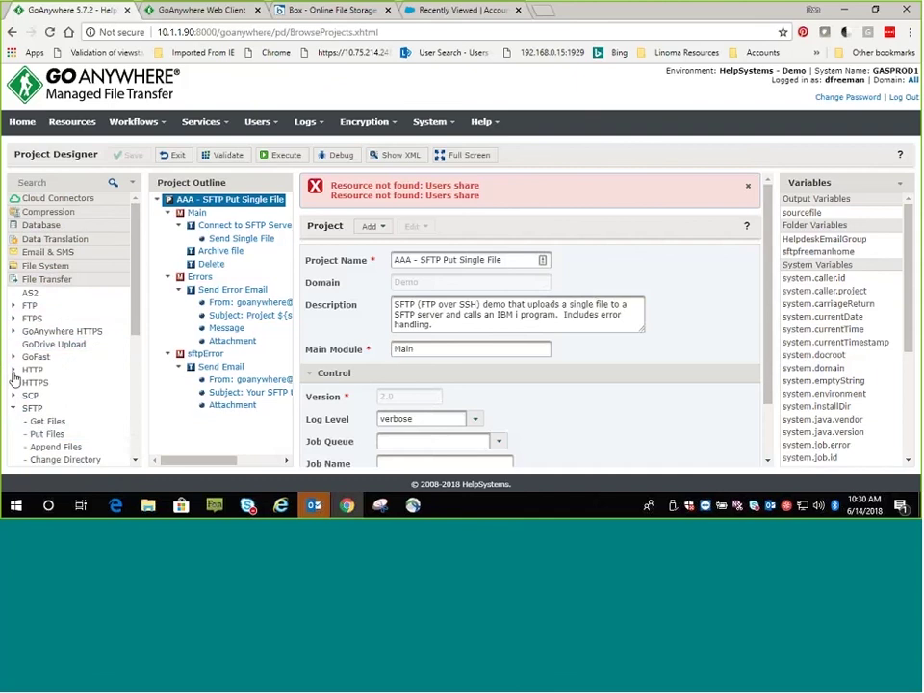
left_click_drag(46, 434, 174, 438)
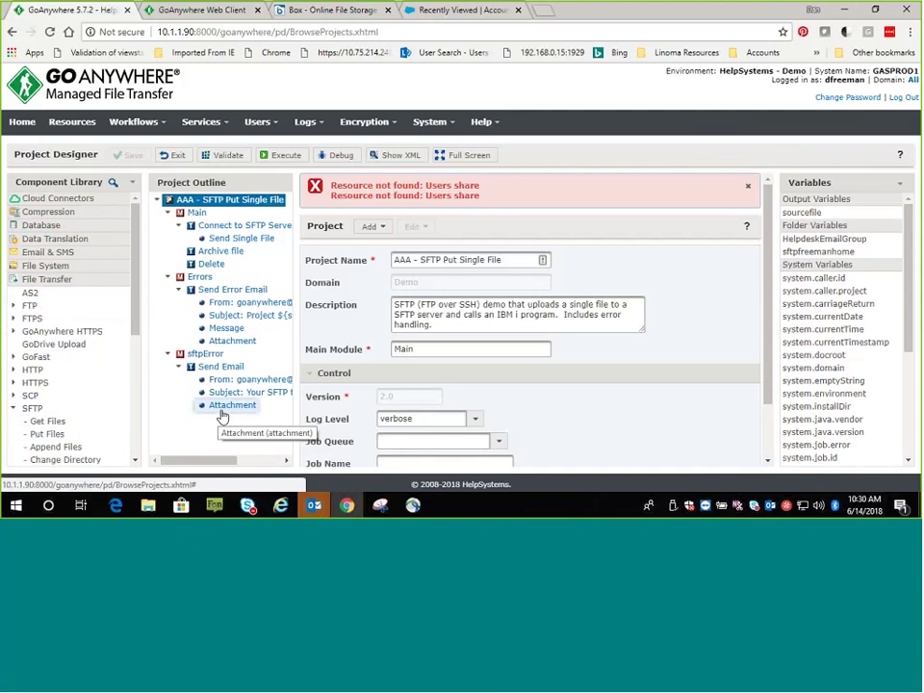
- Review the project, Send Single File and Connect to SFTP Server settings, ending on Send Single File's Put Files
left_click(170, 202)
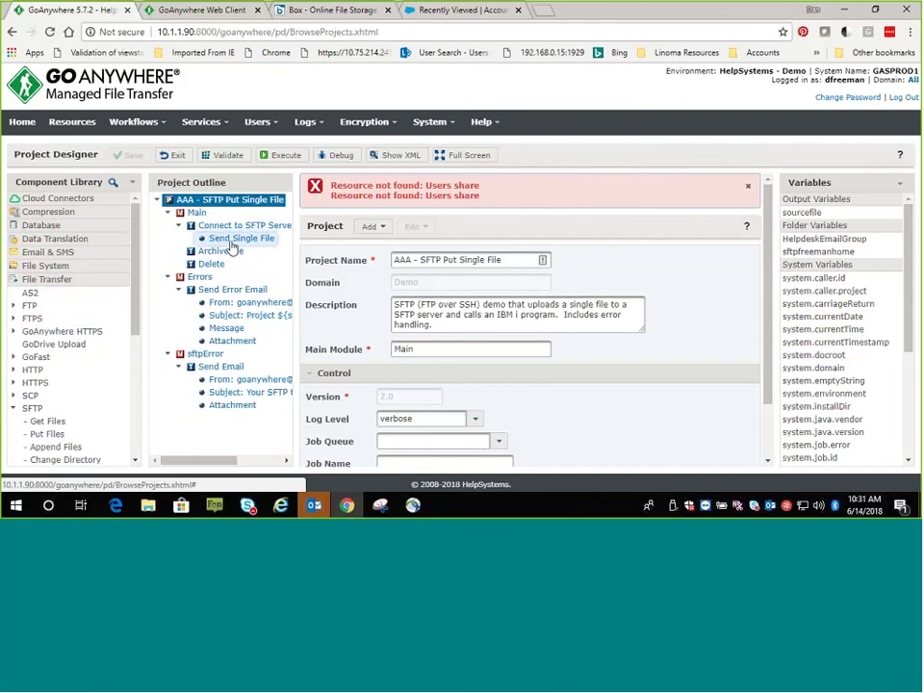
left_click(232, 241)
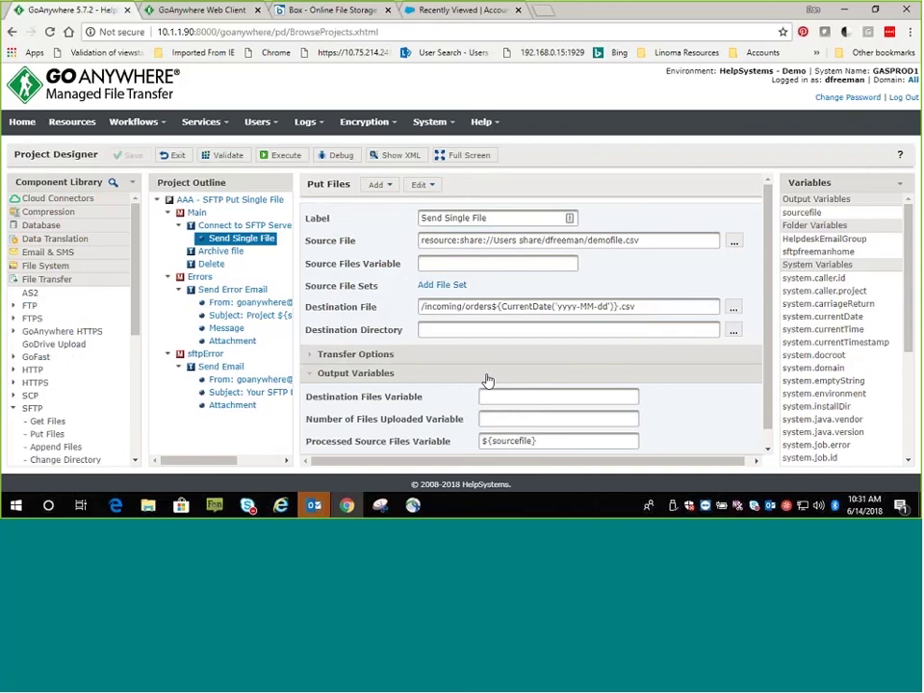
left_click(243, 226)
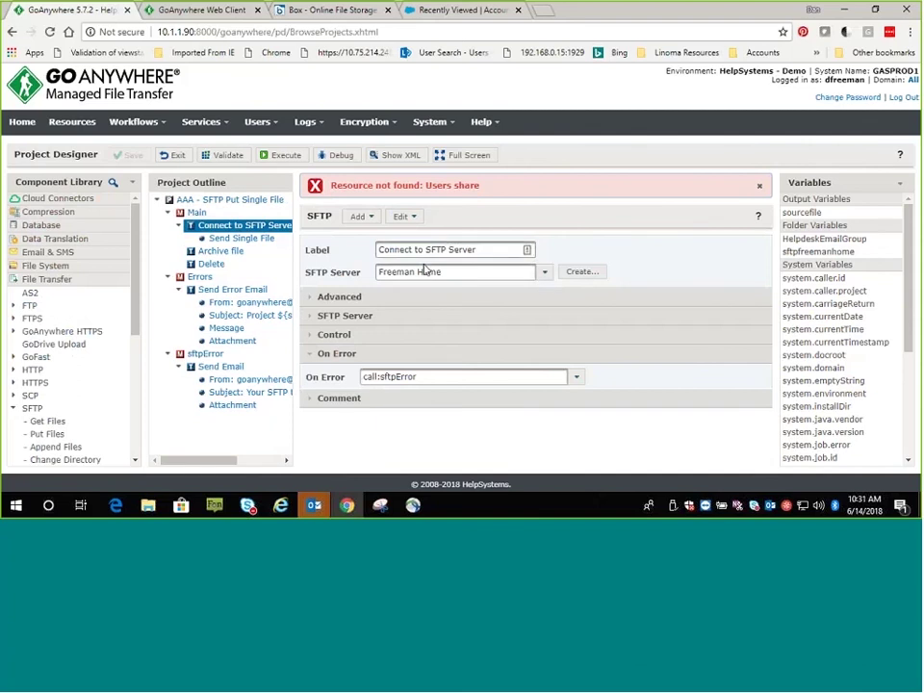
left_click(240, 238)
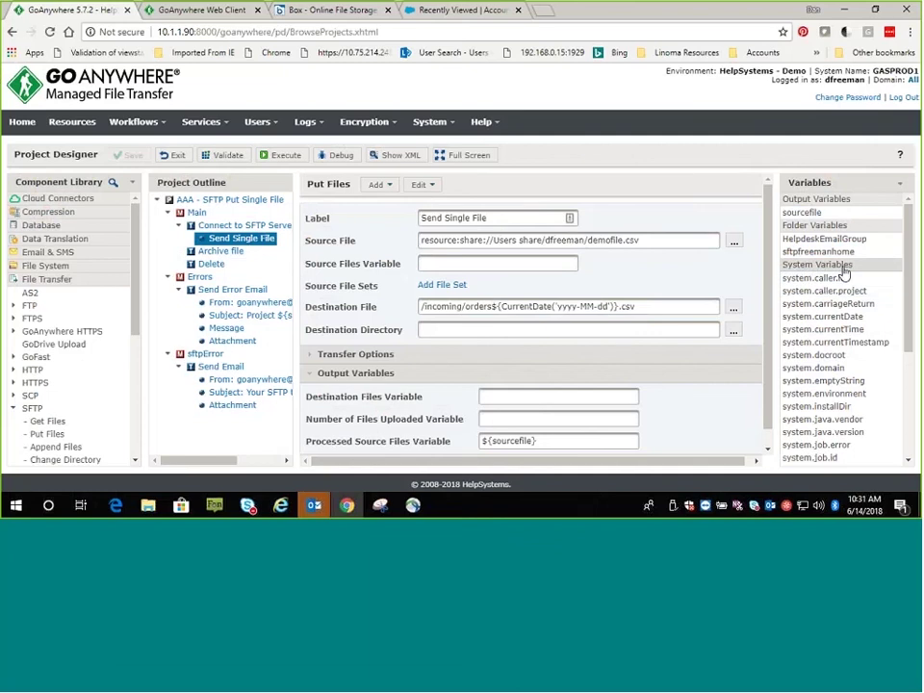
scroll(866, 299, "down", 4)
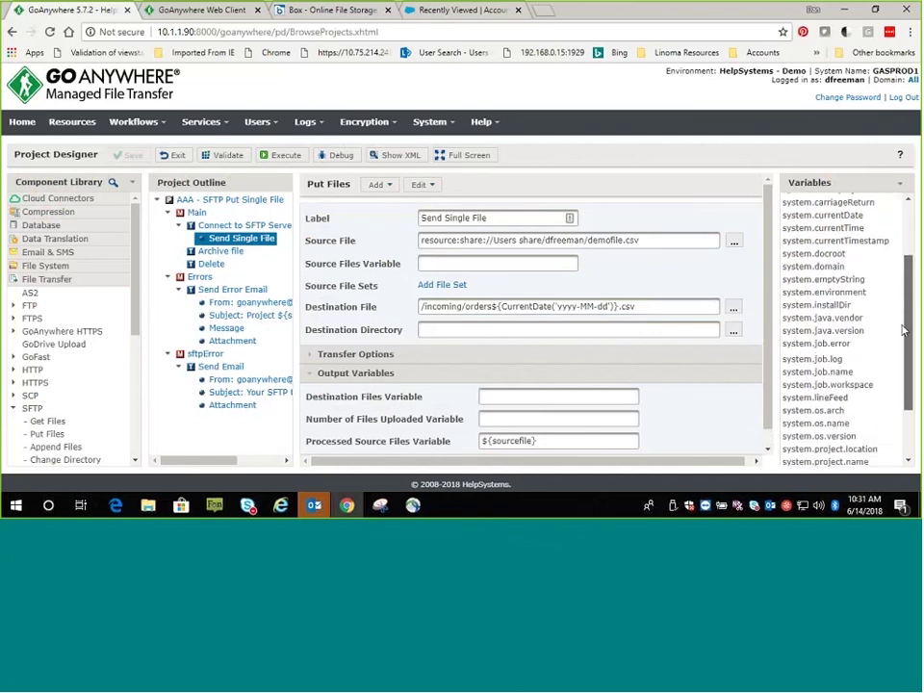
scroll(833, 354, "down", 1)
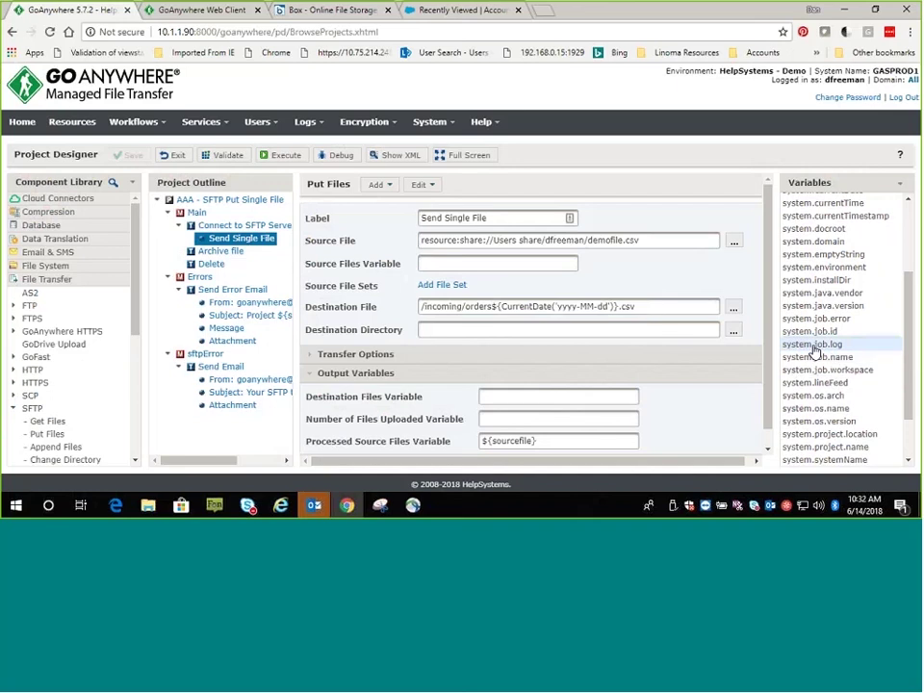
scroll(814, 351, "up", 3)
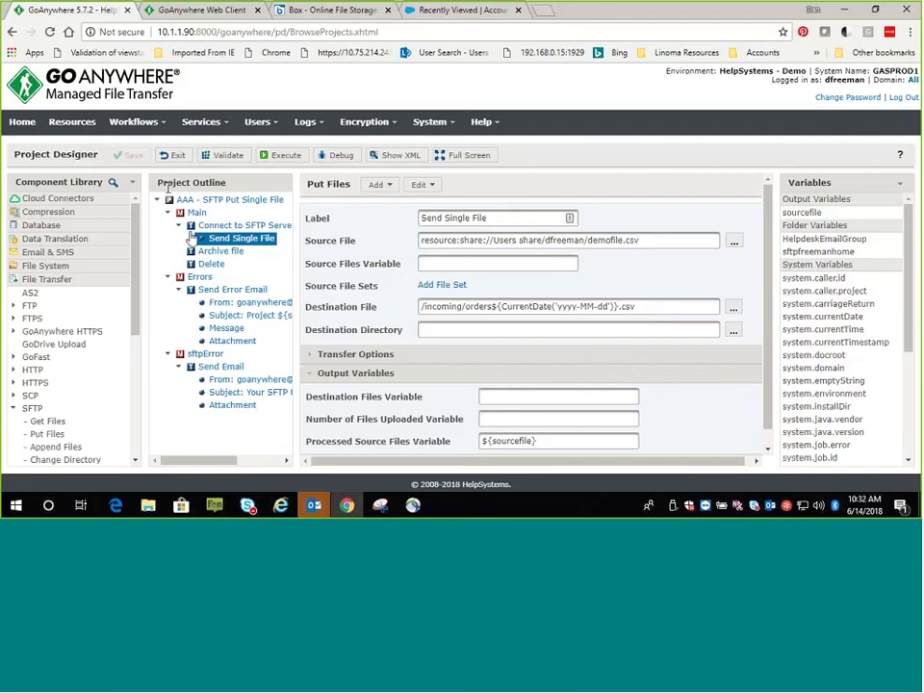
- Review the AAA - SFTP Put Single File project properties, then show the Connect to SFTP Server task
left_click(191, 203)
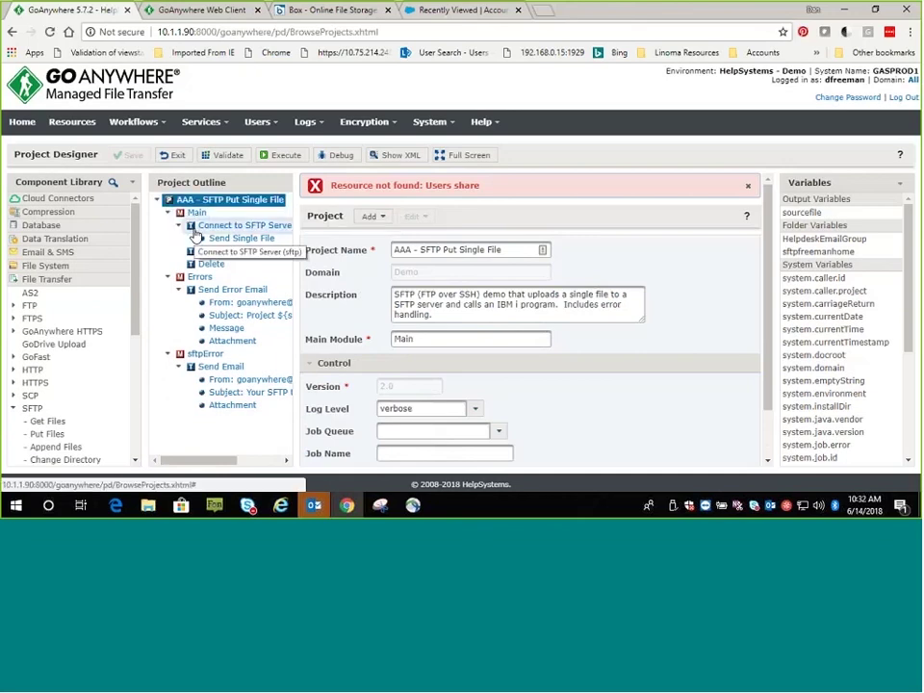
left_click(193, 212)
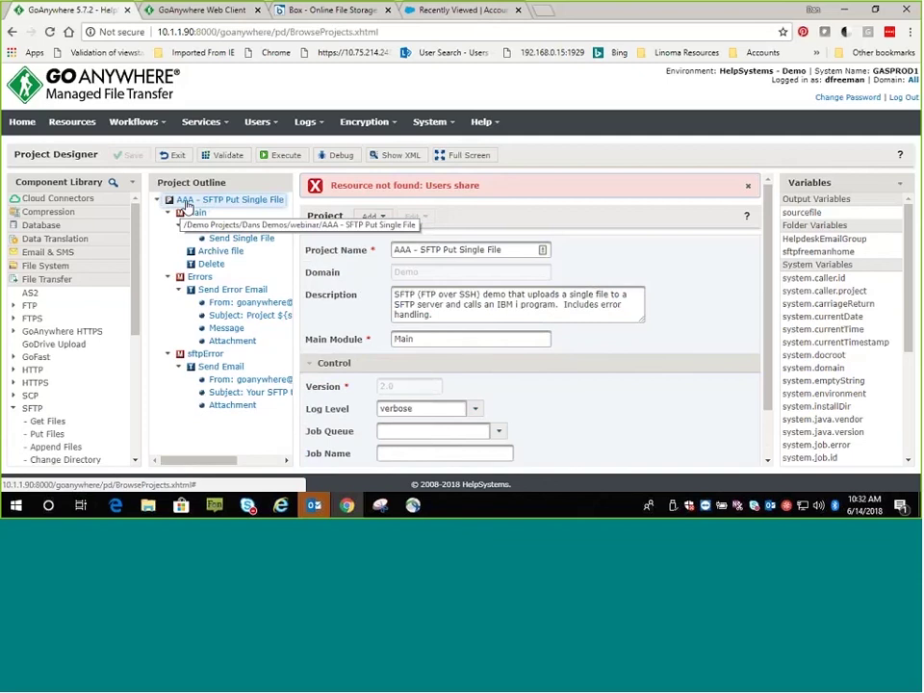
left_click(186, 201)
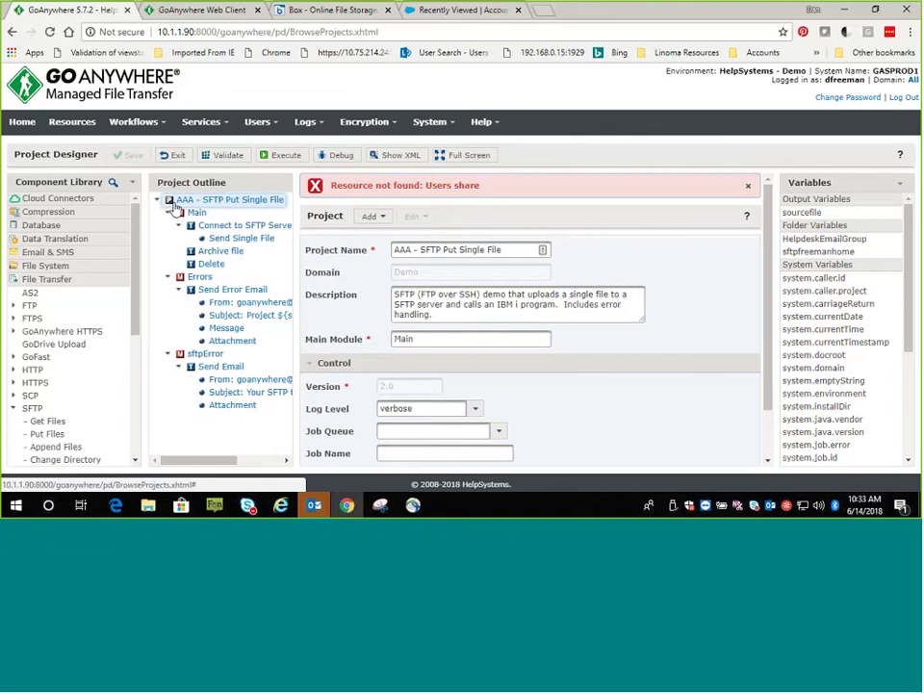
left_click(174, 204)
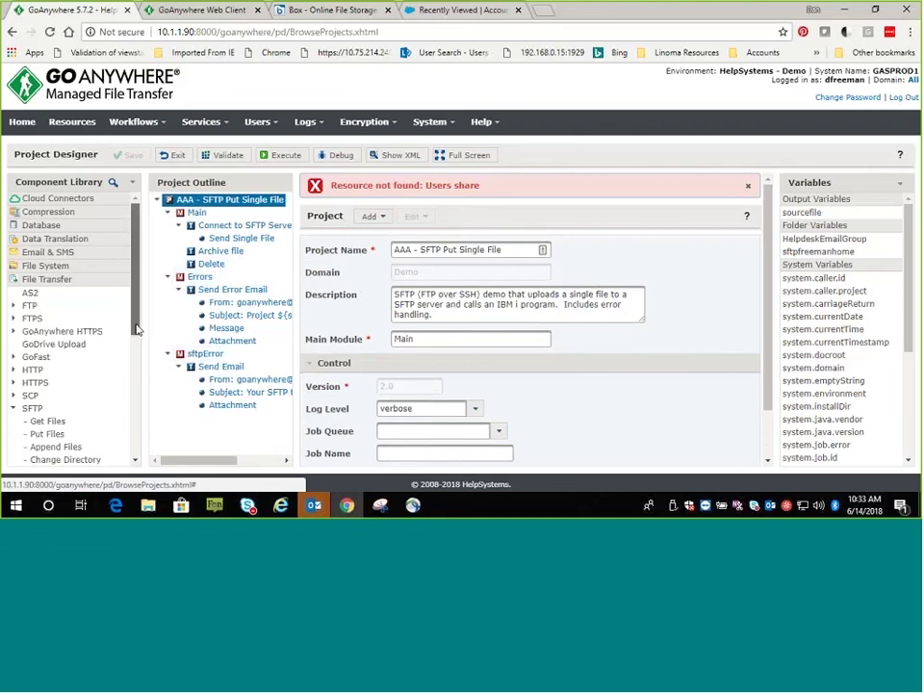
left_click_drag(135, 330, 87, 438)
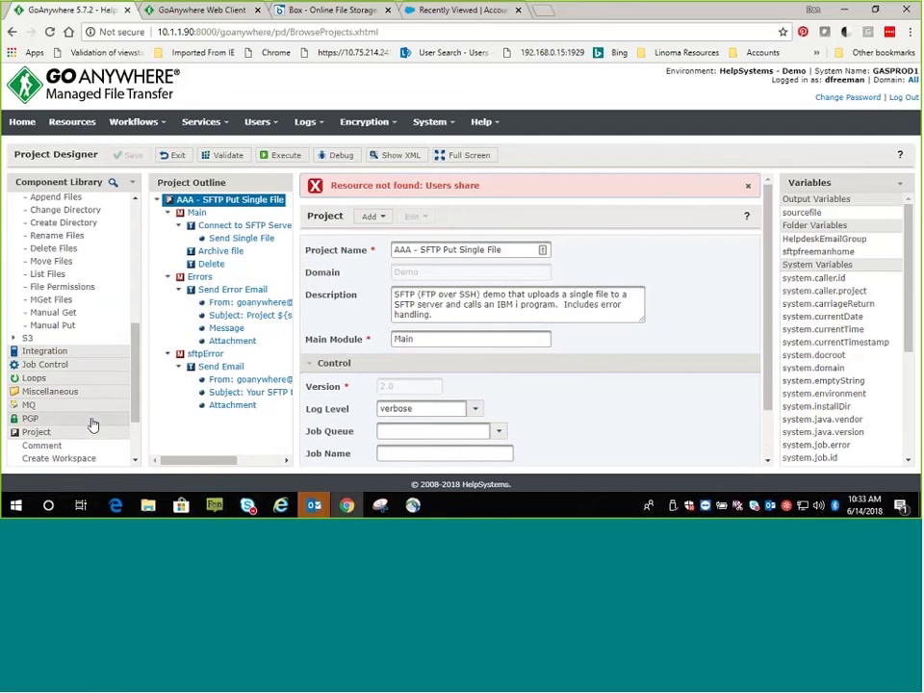
scroll(92, 425, "down", 2)
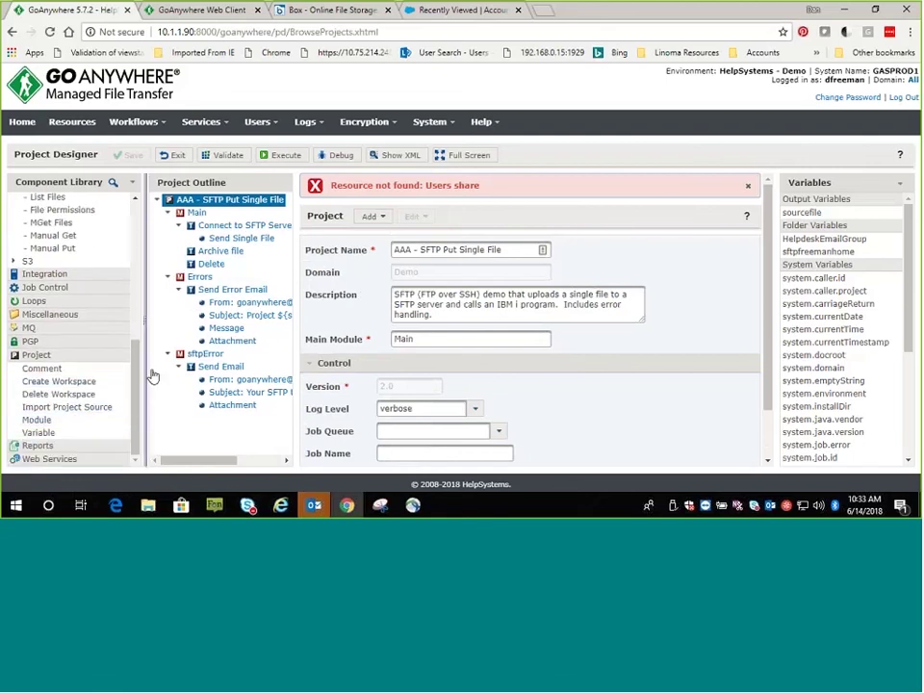
scroll(96, 366, "up", 3)
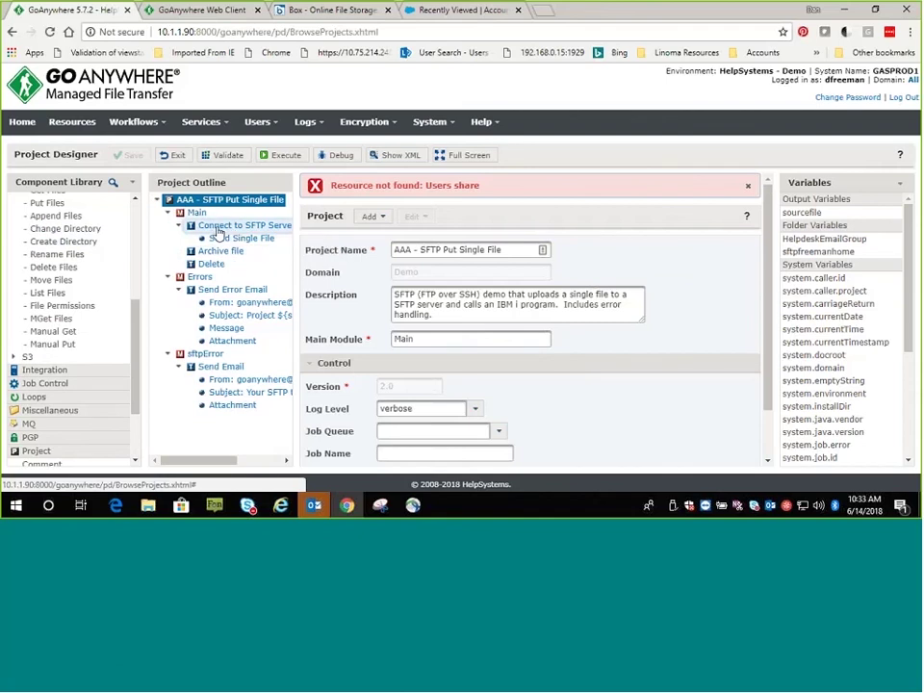
left_click(218, 231)
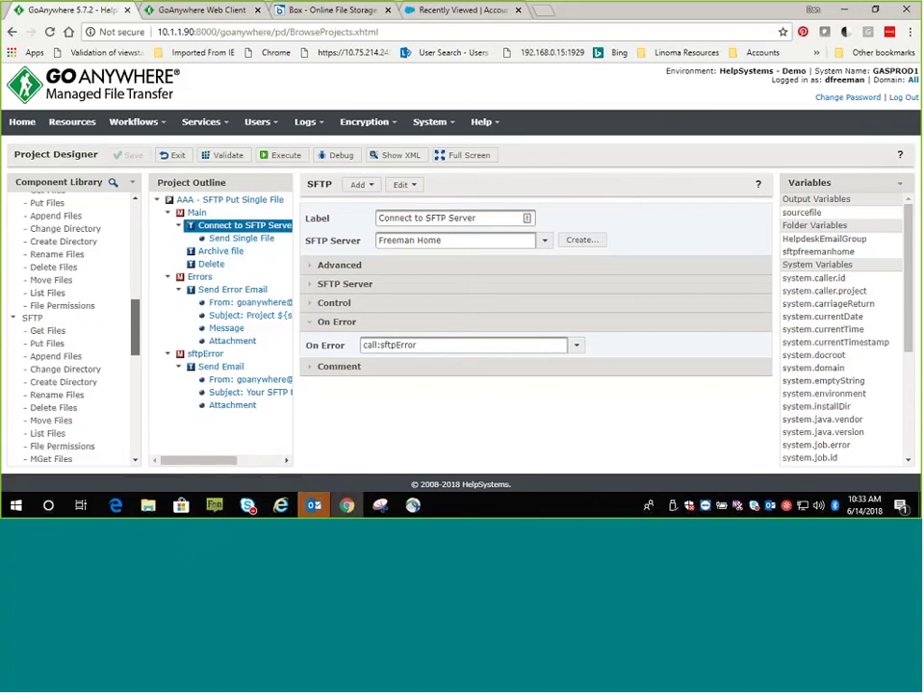
- Look through the SFTP Server dropdown on Connect to SFTP Server, keeping the existing server
scroll(77, 327, "up", 5)
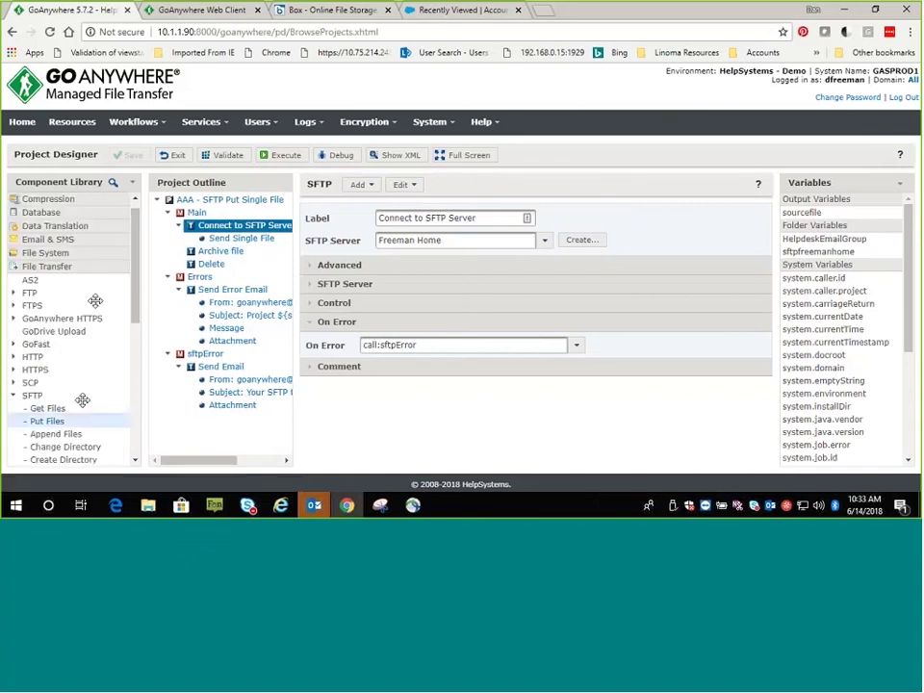
left_click_drag(46, 421, 209, 239)
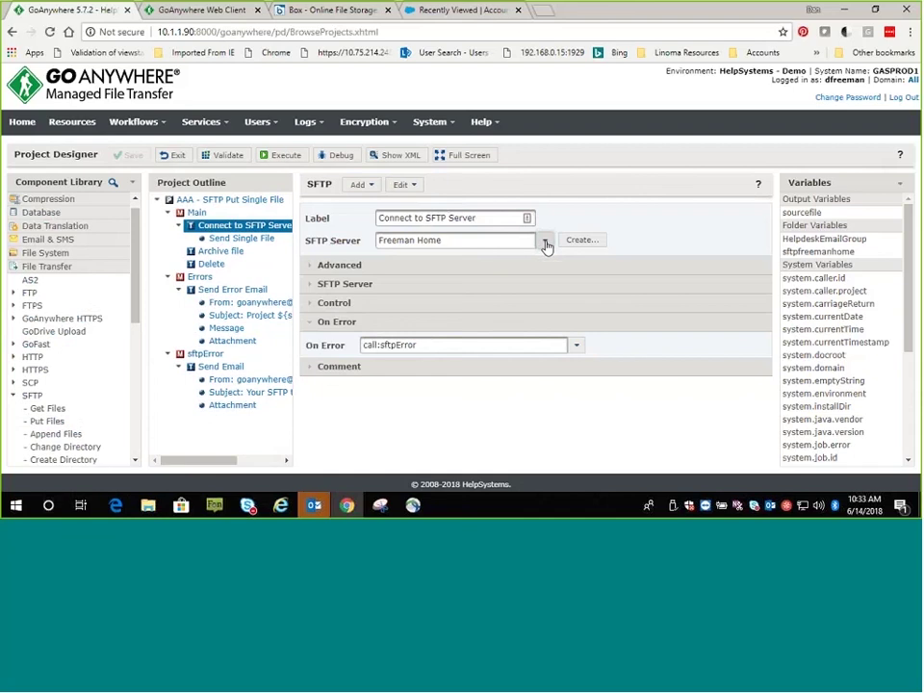
left_click(545, 245)
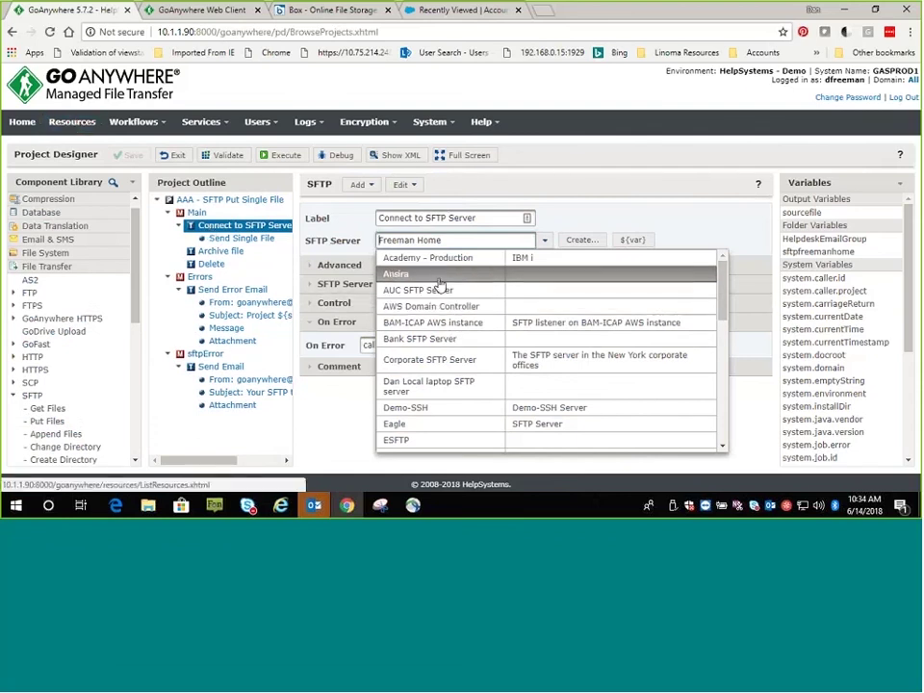
left_click(613, 206)
- Inspect the demofile.csv source and /incoming/orders destination, then open the Expression Wizard for the destination path
left_click(242, 239)
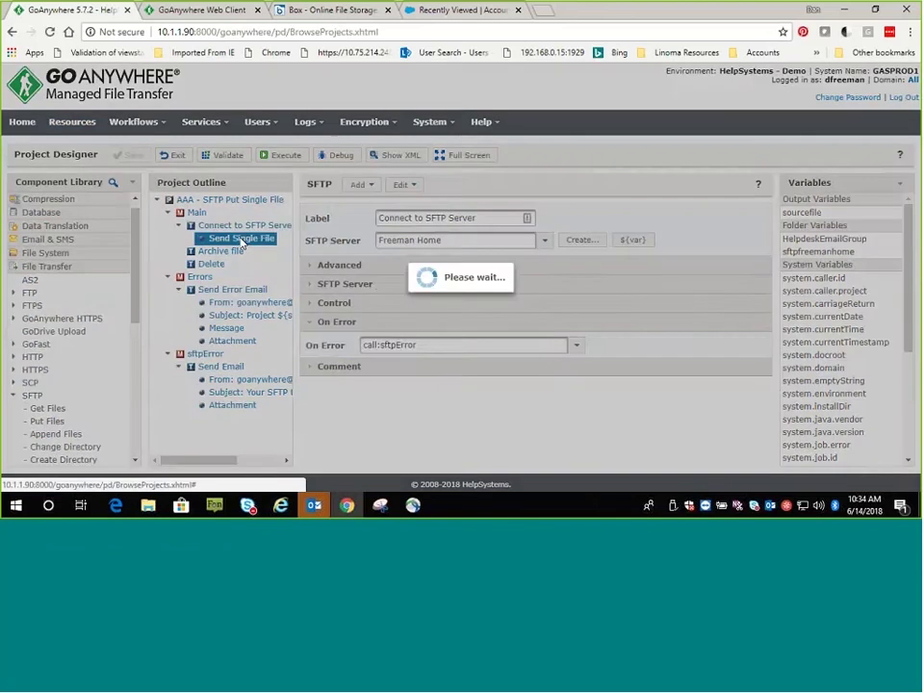
double_click(612, 240)
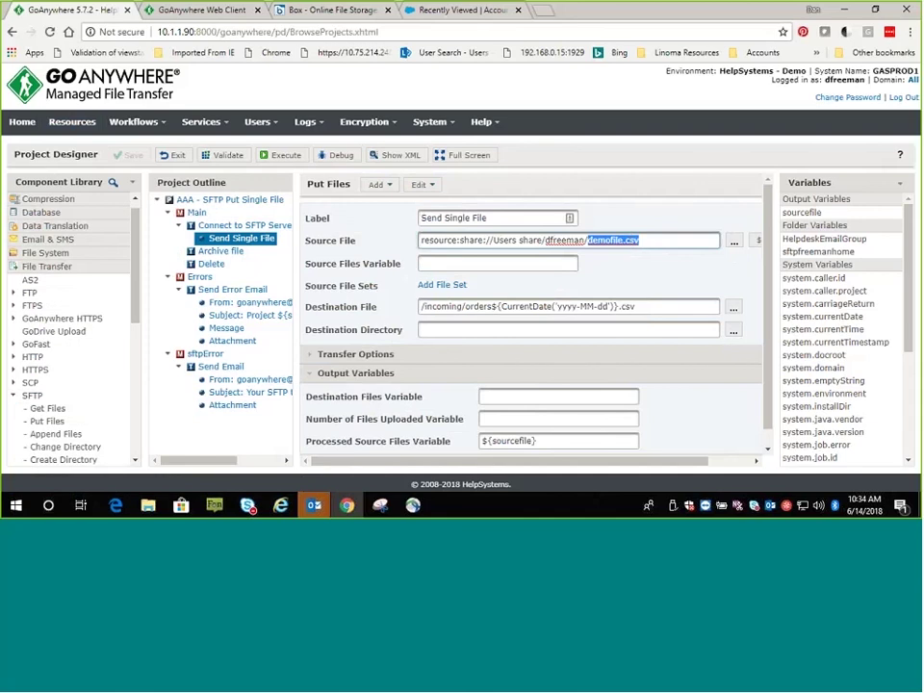
left_click(464, 307)
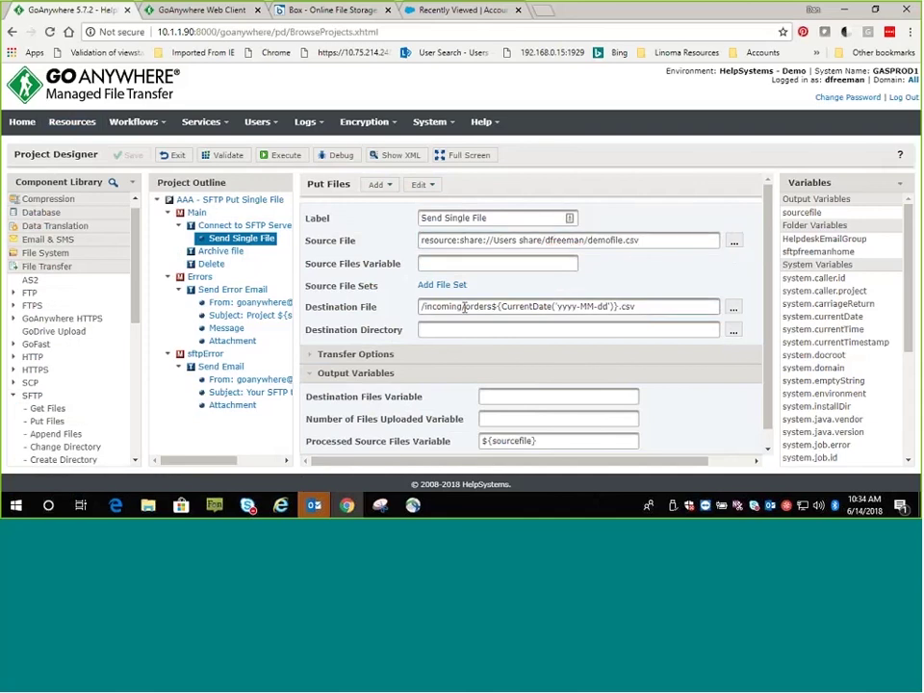
double_click(465, 307)
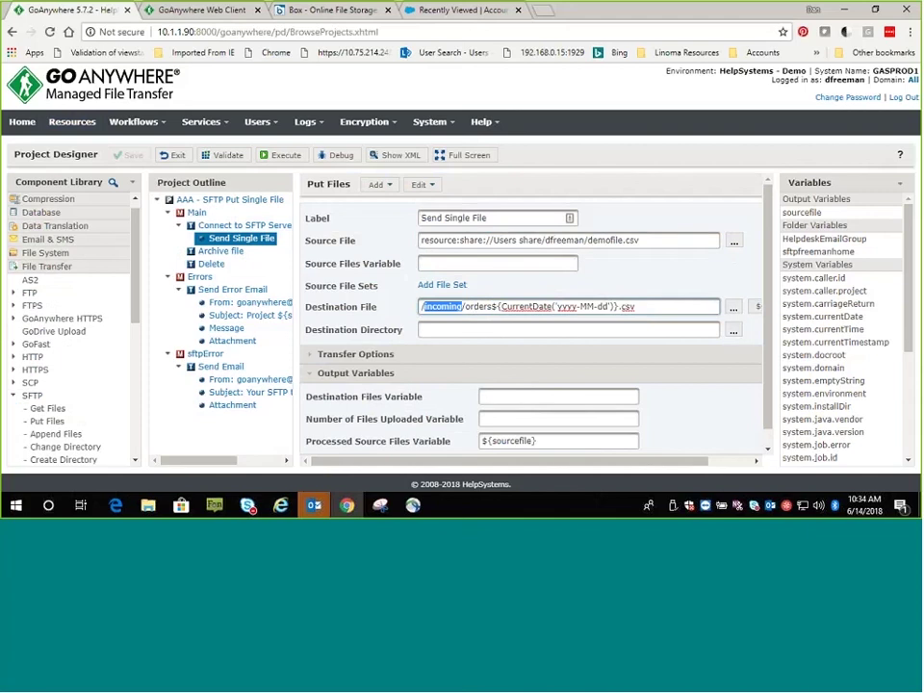
double_click(486, 306)
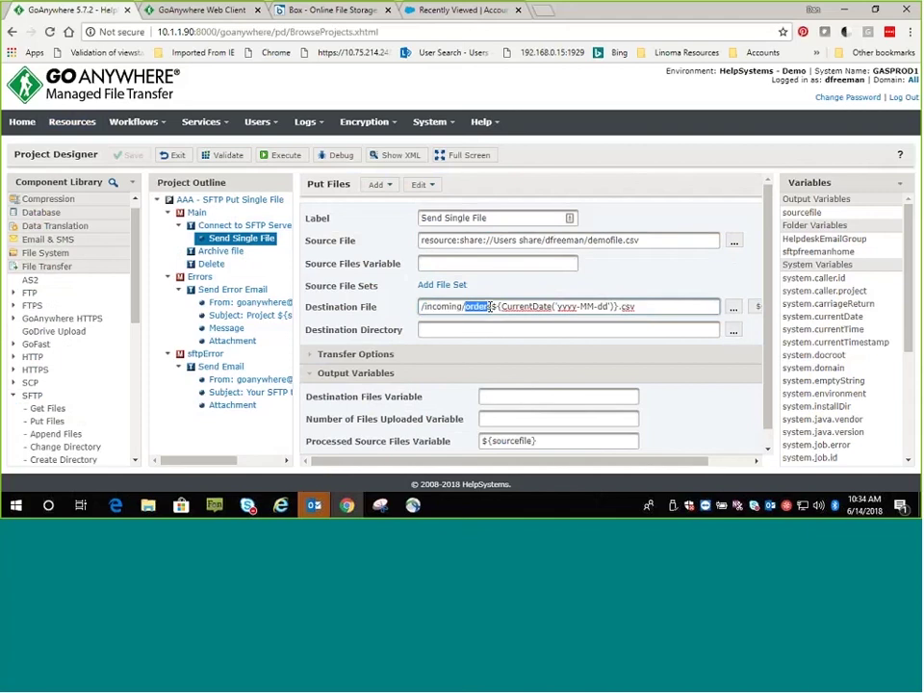
left_click_drag(490, 306, 494, 305)
left_click(899, 183)
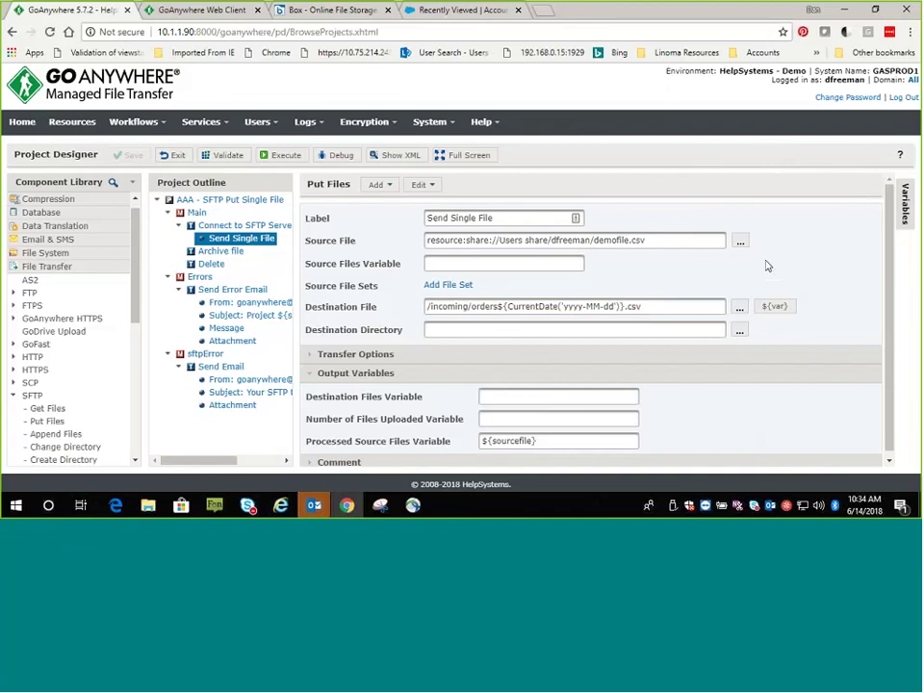
left_click(684, 307)
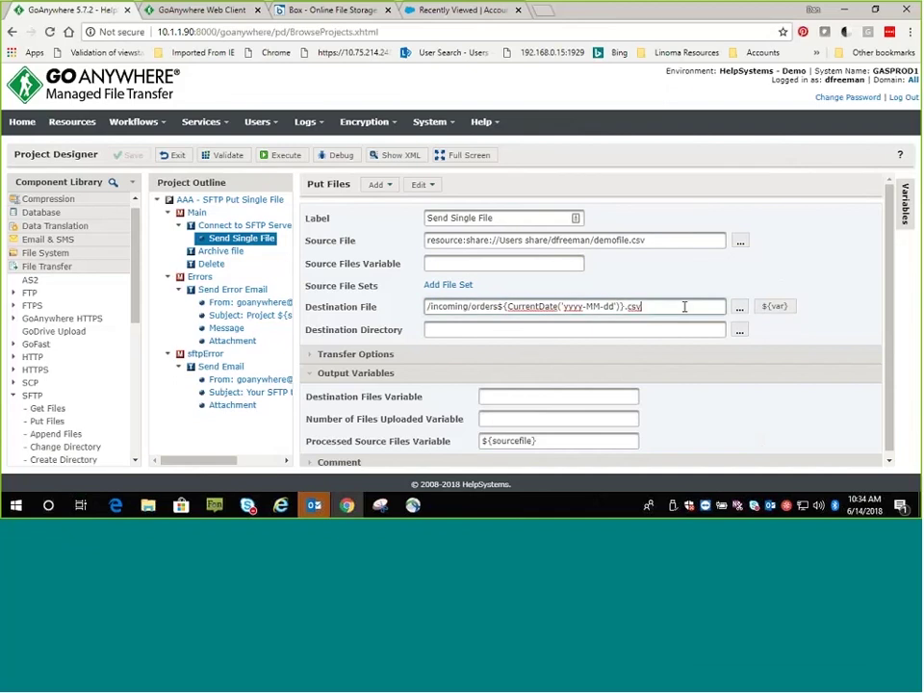
left_click(774, 307)
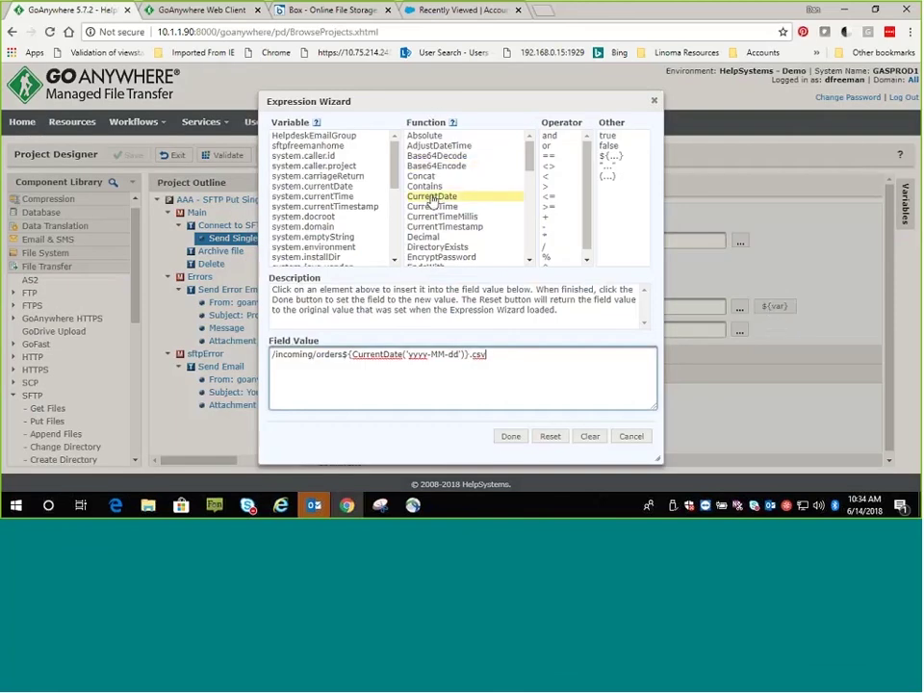
- Read the CurrentDate function help, then close the Expression Wizard with the dated path unchanged
left_click(432, 198)
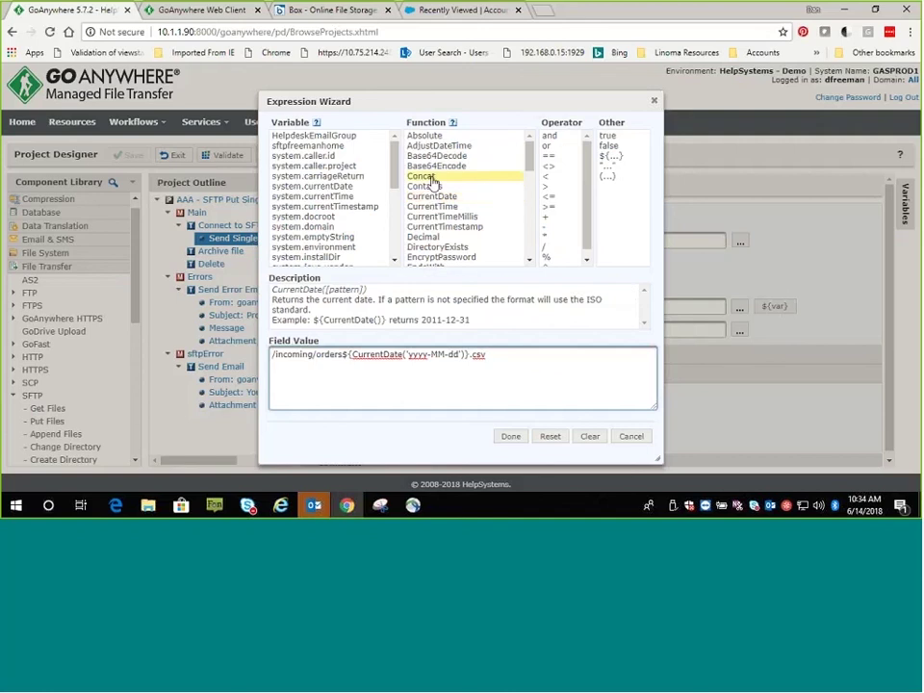
scroll(529, 207, "down", 1)
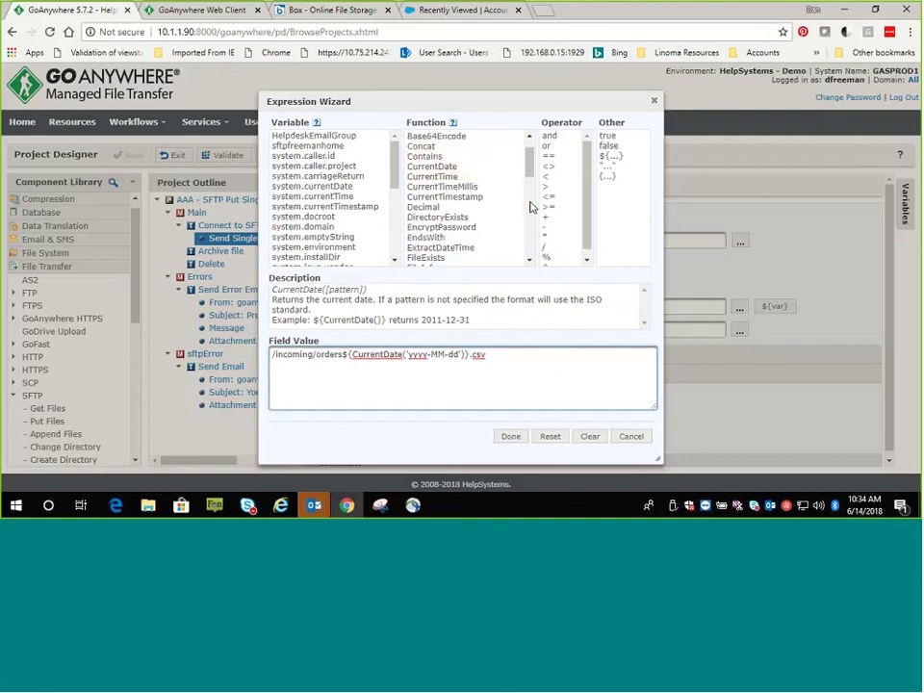
scroll(529, 199, "down", 3)
left_click_drag(529, 191, 532, 157)
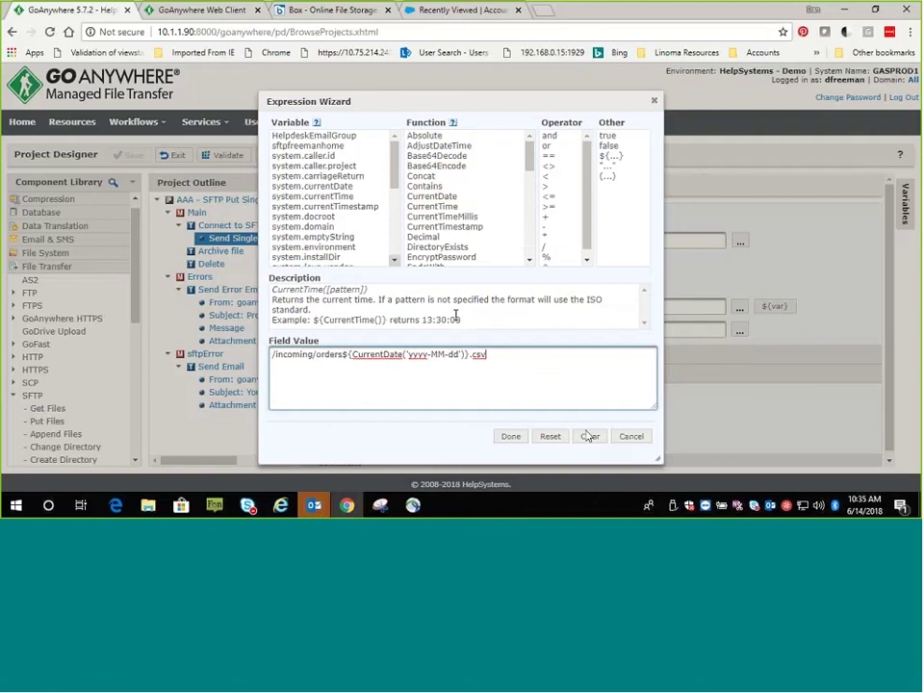
left_click(510, 436)
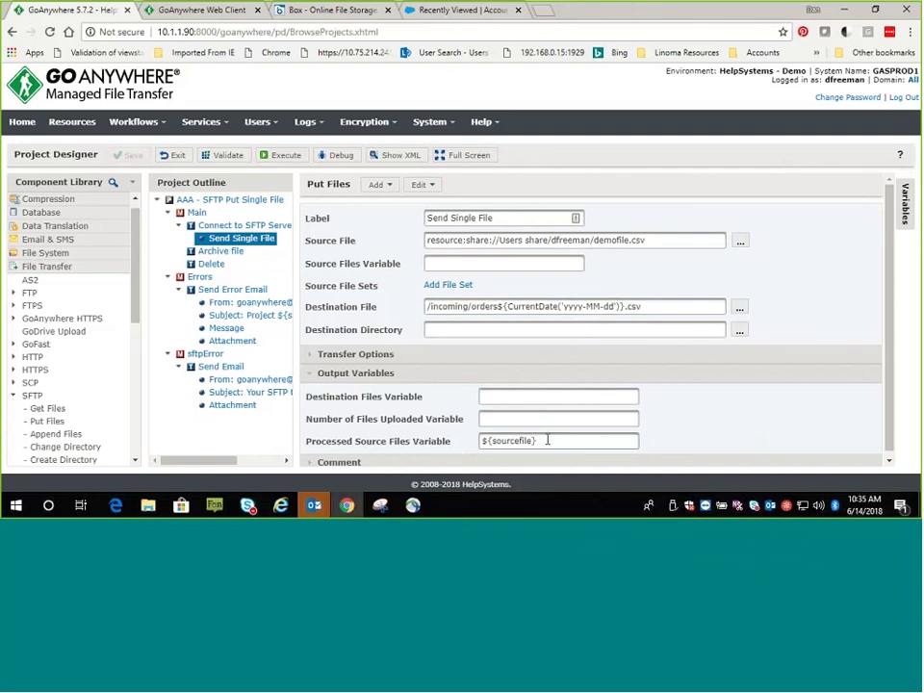
- Change the Processed Source Files Variable from ${sourcefile} to processedfile, then view the Archive file task
left_click_drag(546, 440, 461, 456)
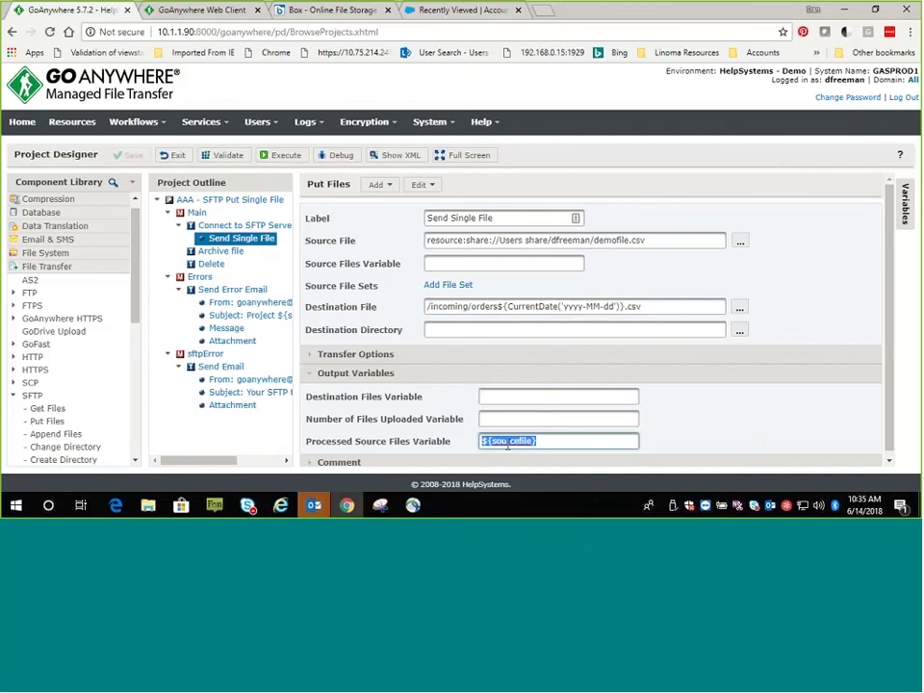
left_click(903, 199)
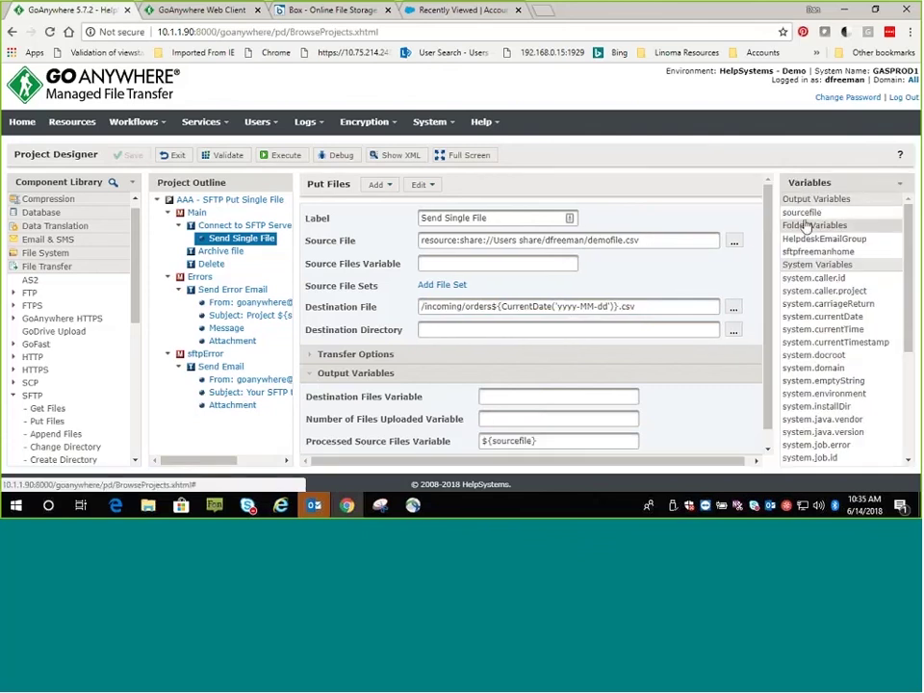
left_click_drag(802, 212, 419, 435)
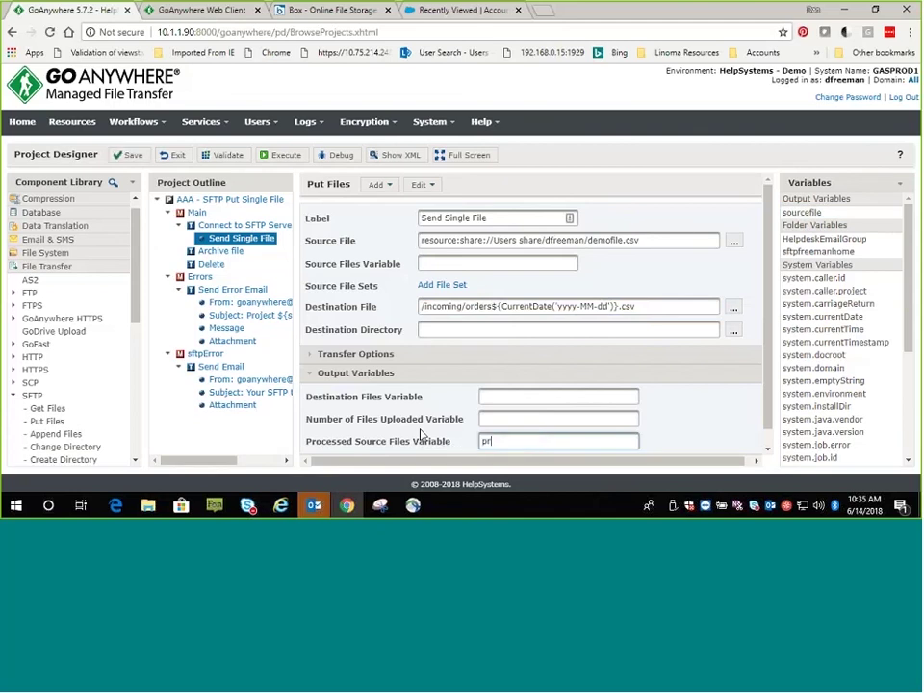
type("occe")
type("sedfile")
left_click(217, 251)
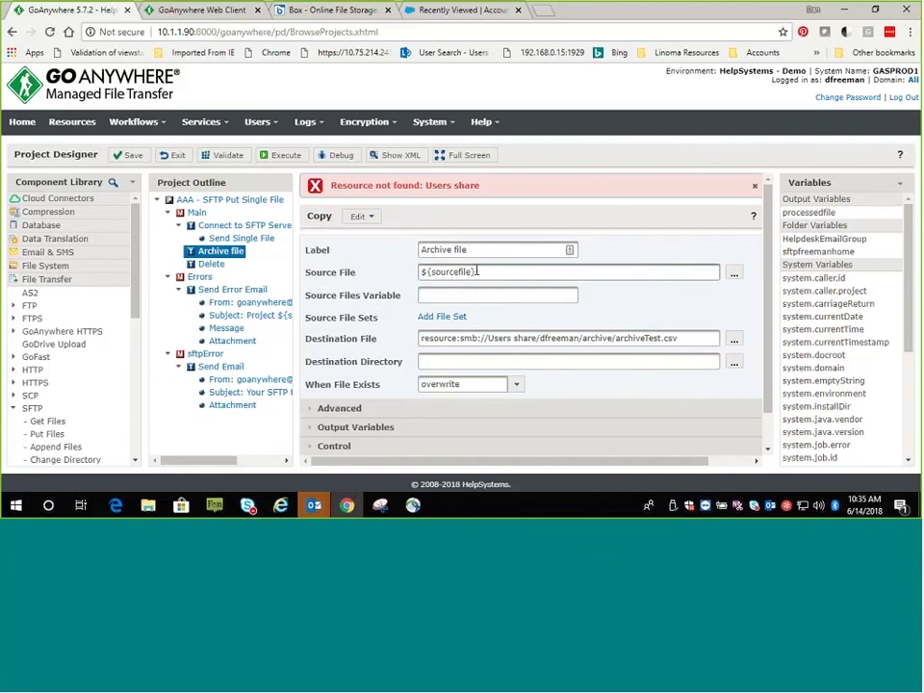
- Replace Archive file's Source File ${sourcefile} with the processedfile variable
left_click_drag(476, 272, 344, 268)
key("BackSpace")
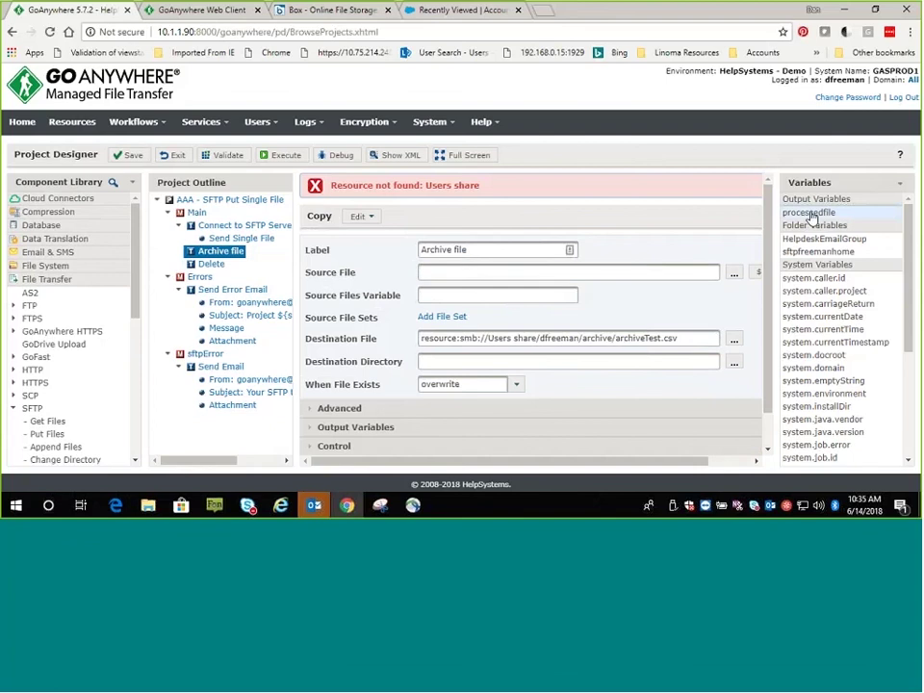
left_click_drag(805, 218, 466, 273)
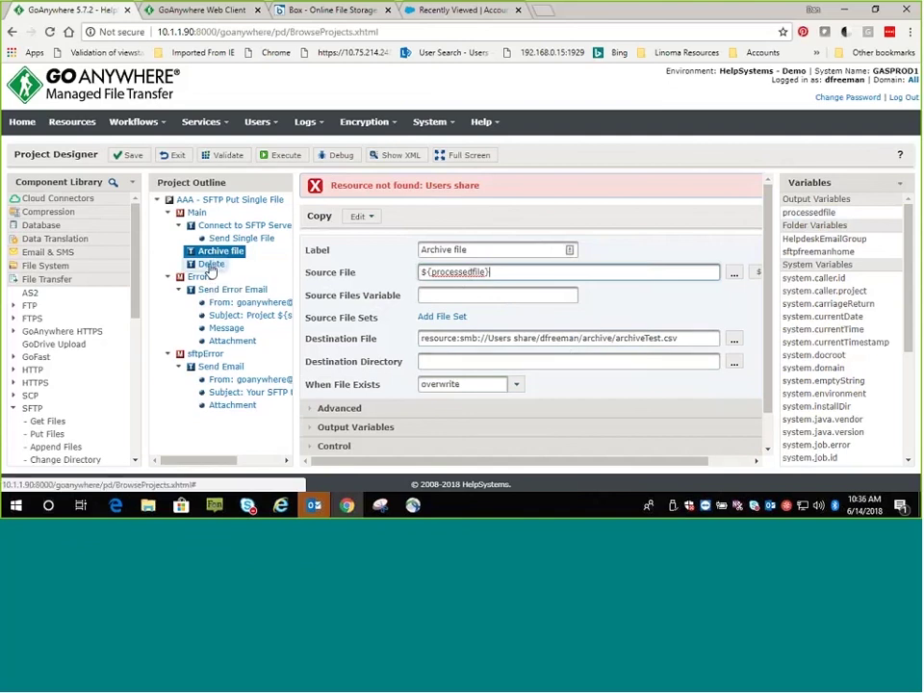
- Set the Delete task's Input Files Variable to ${processedfile}, then view the Main module settings
left_click(209, 264)
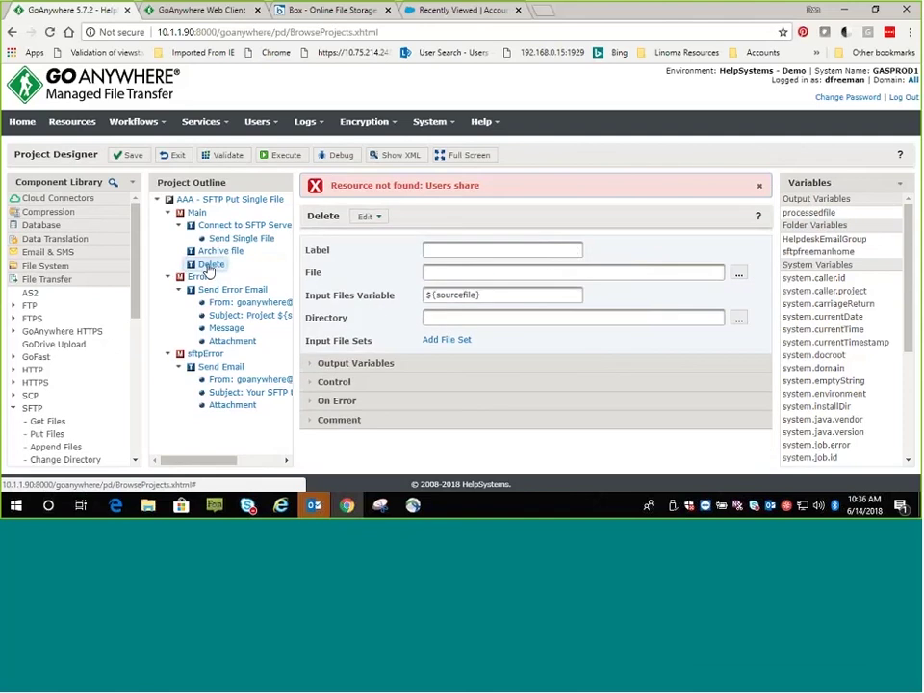
left_click_drag(489, 292, 385, 301)
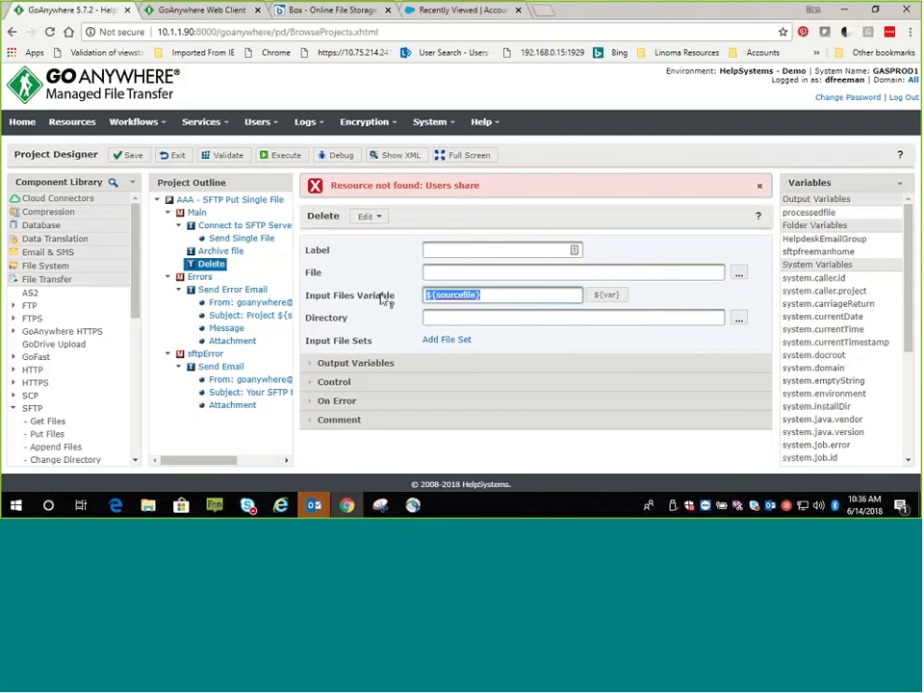
key("BackSpace")
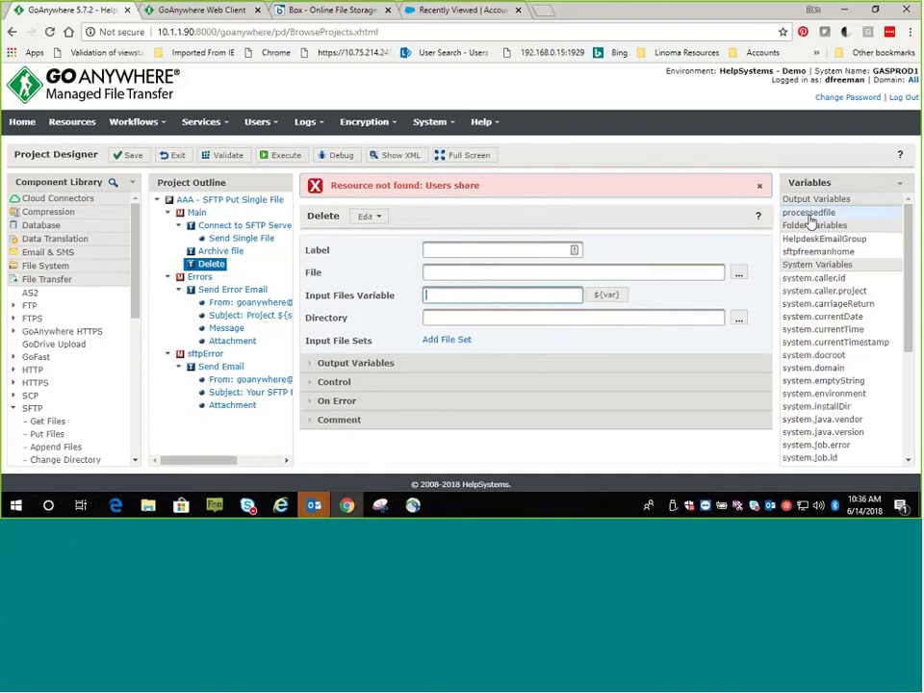
left_click_drag(811, 220, 462, 299)
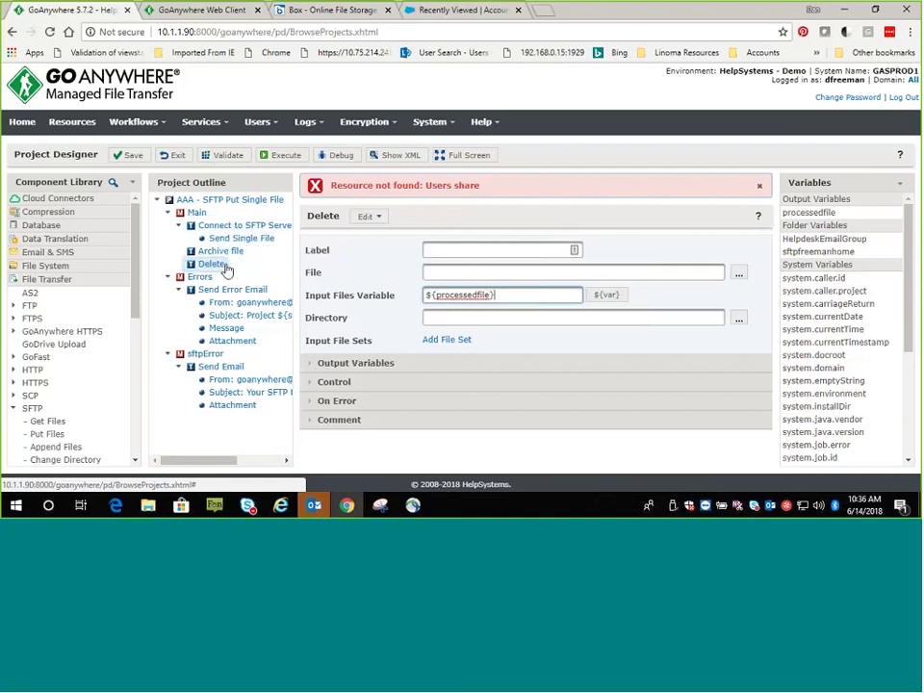
left_click(197, 213)
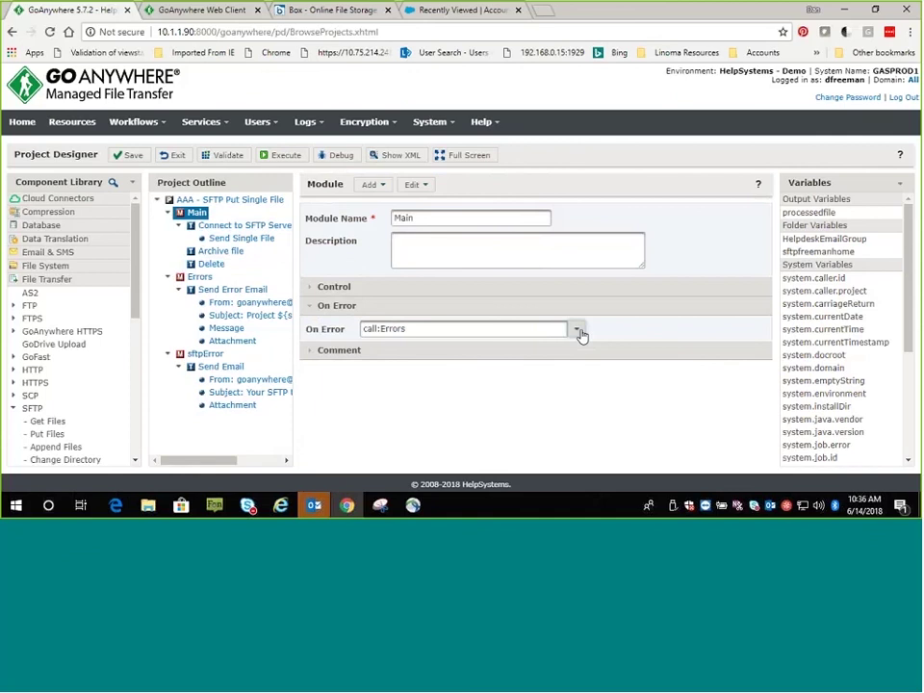
- Review the Main module's On Error options and leave it set to call:Errors
mouse_move(164, 127)
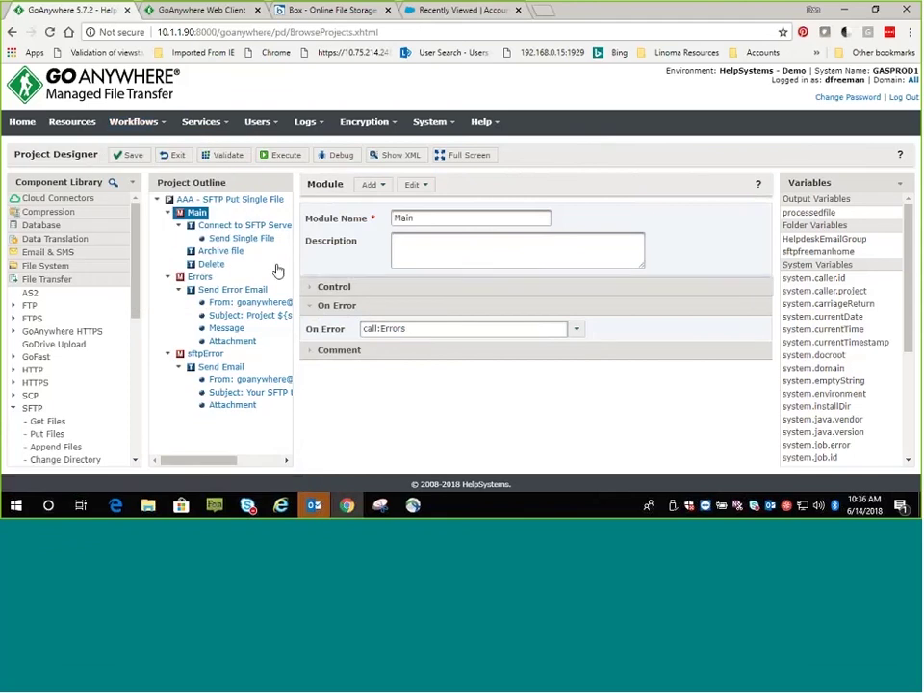
left_click(576, 329)
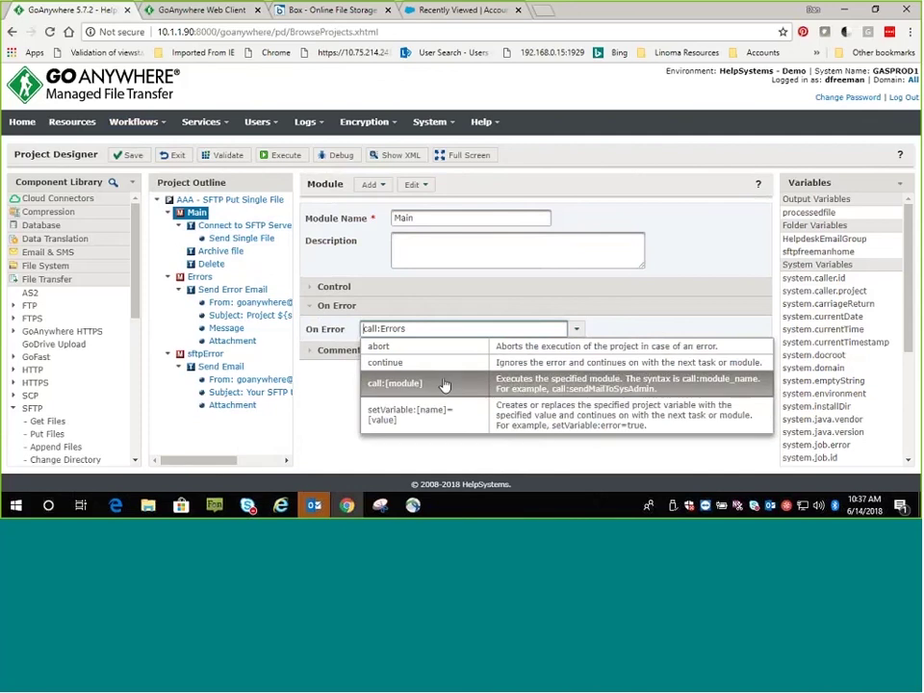
left_click(328, 401)
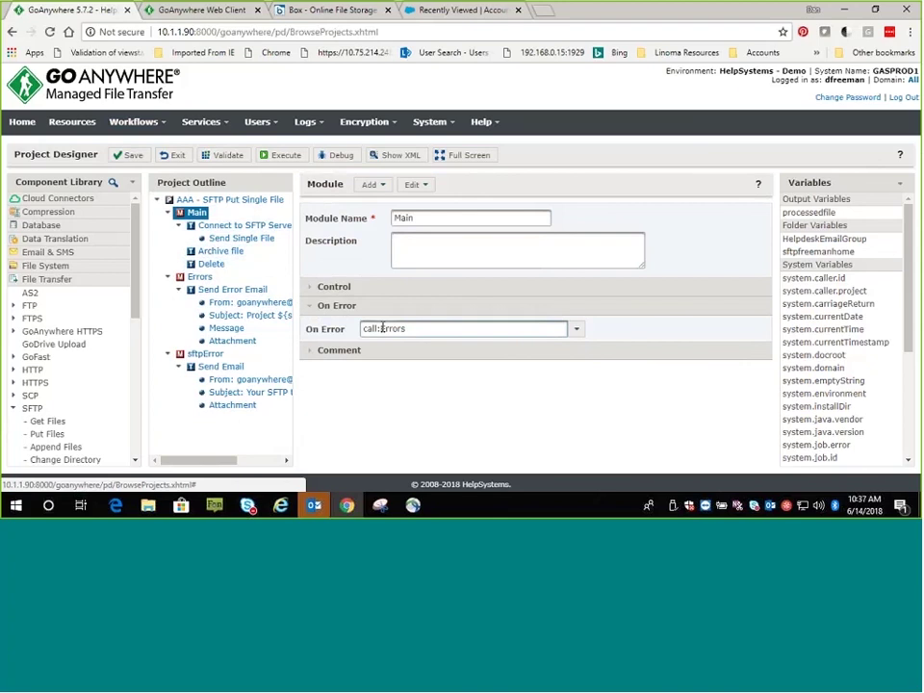
- Inspect the Send Error Email subject and message variables, then bring up its attachment settings
left_click(198, 277)
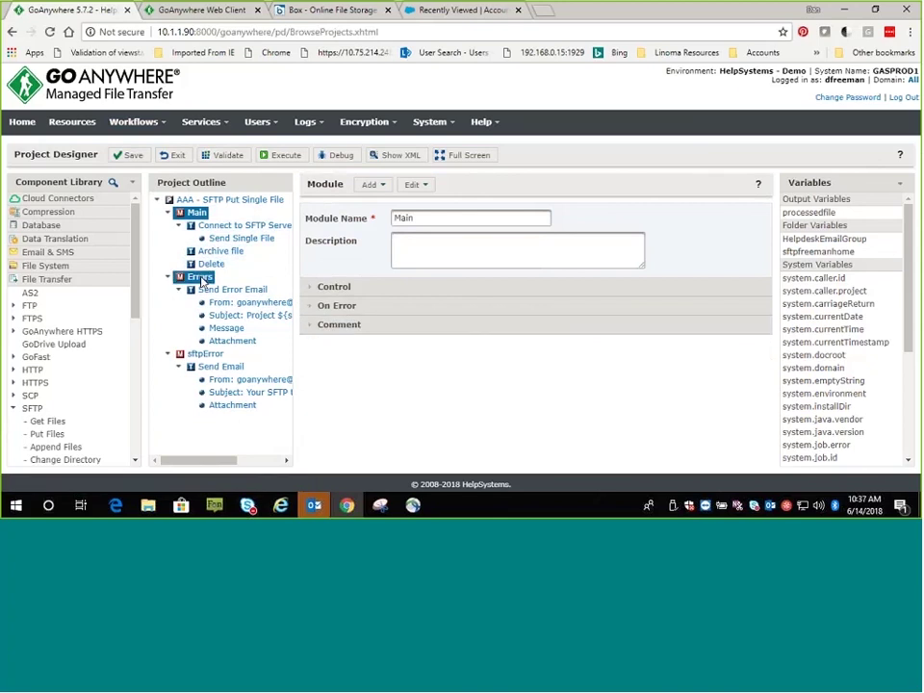
scroll(115, 397, "down", 10)
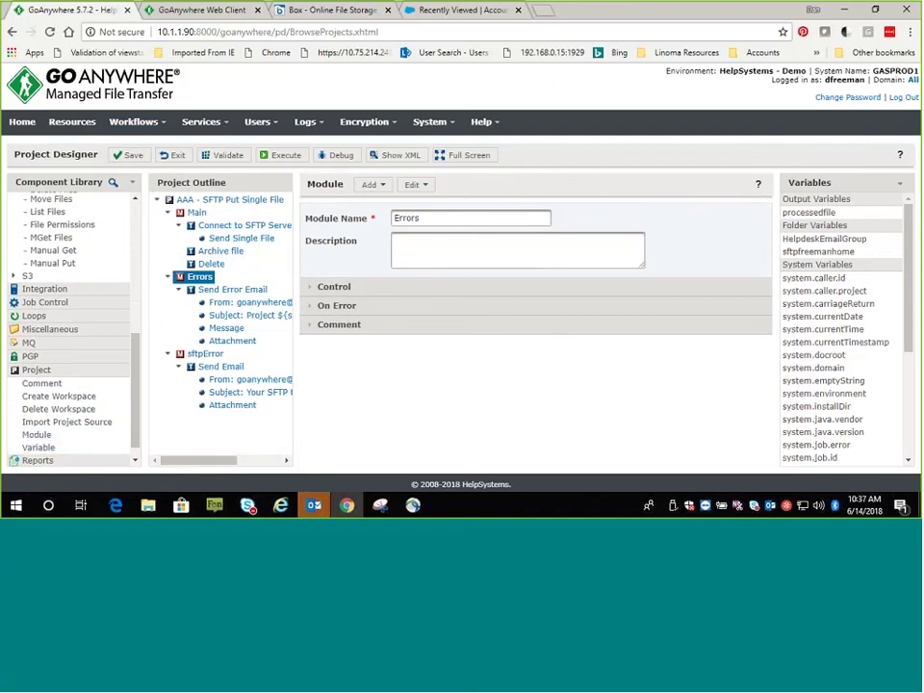
left_click(231, 289)
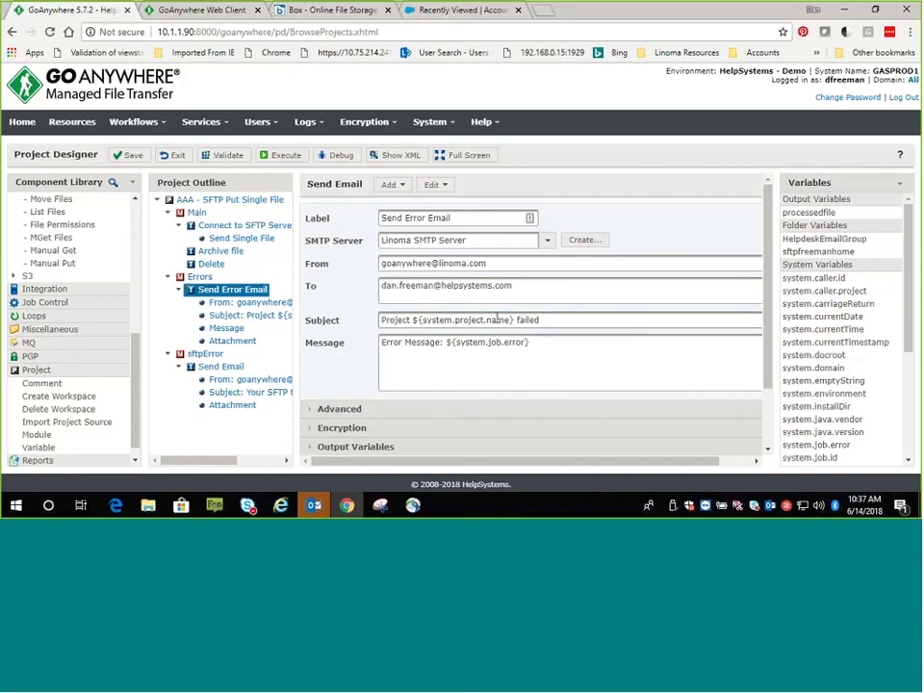
left_click_drag(515, 320, 413, 319)
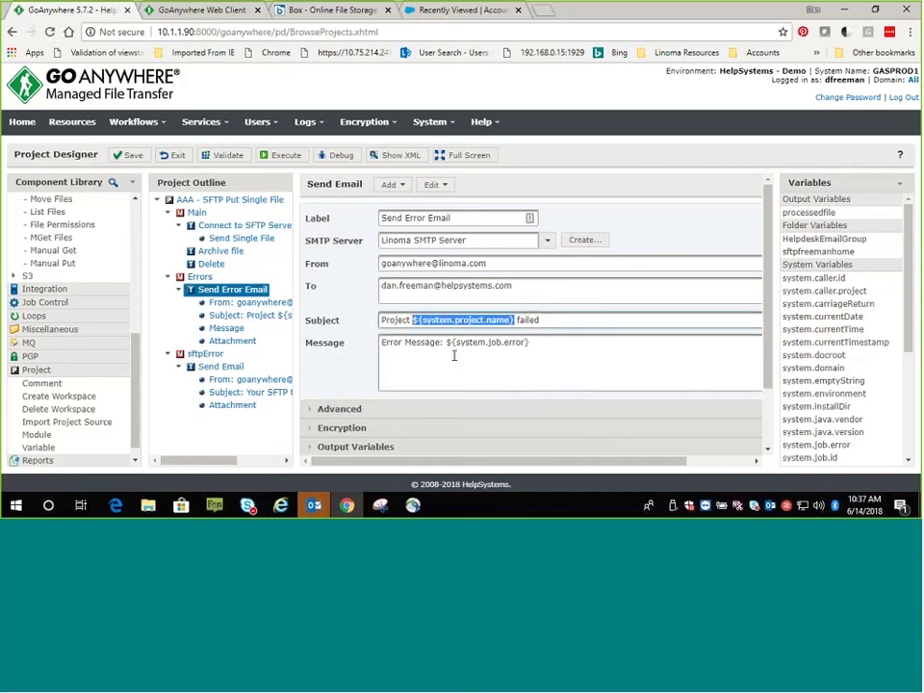
left_click(510, 347)
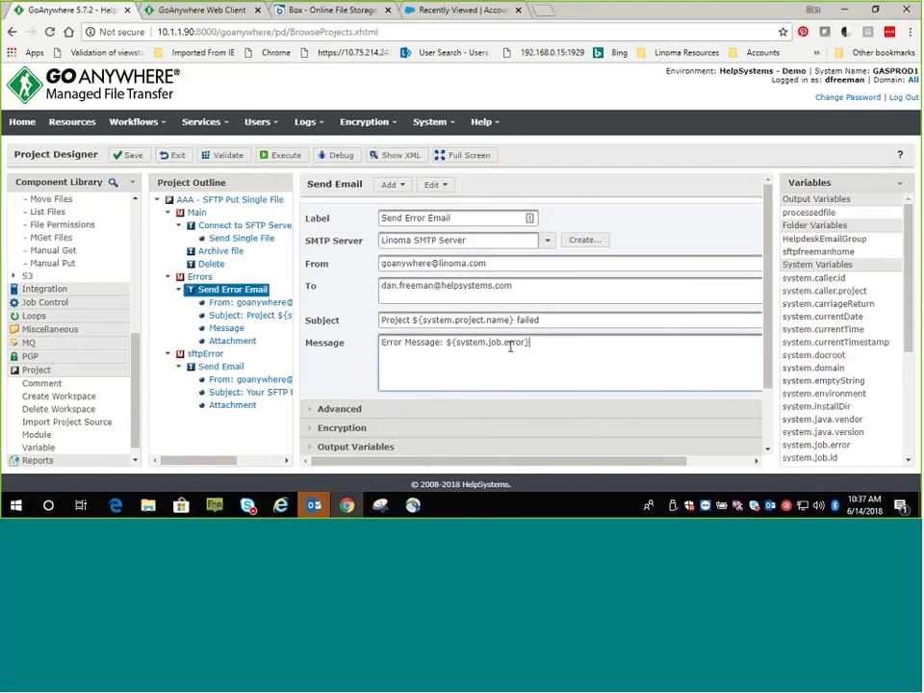
left_click_drag(530, 342, 446, 343)
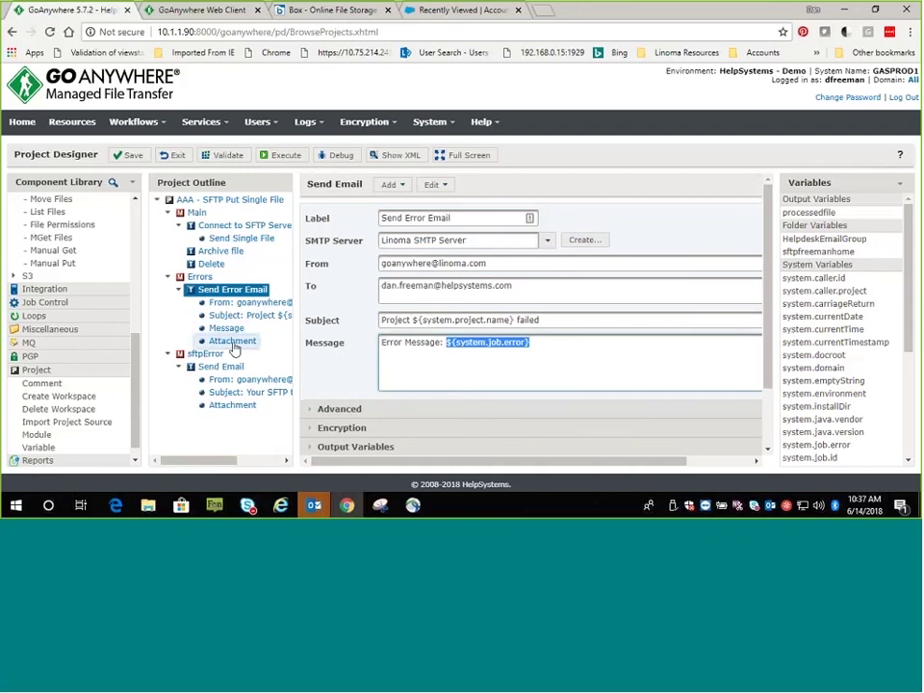
left_click(229, 343)
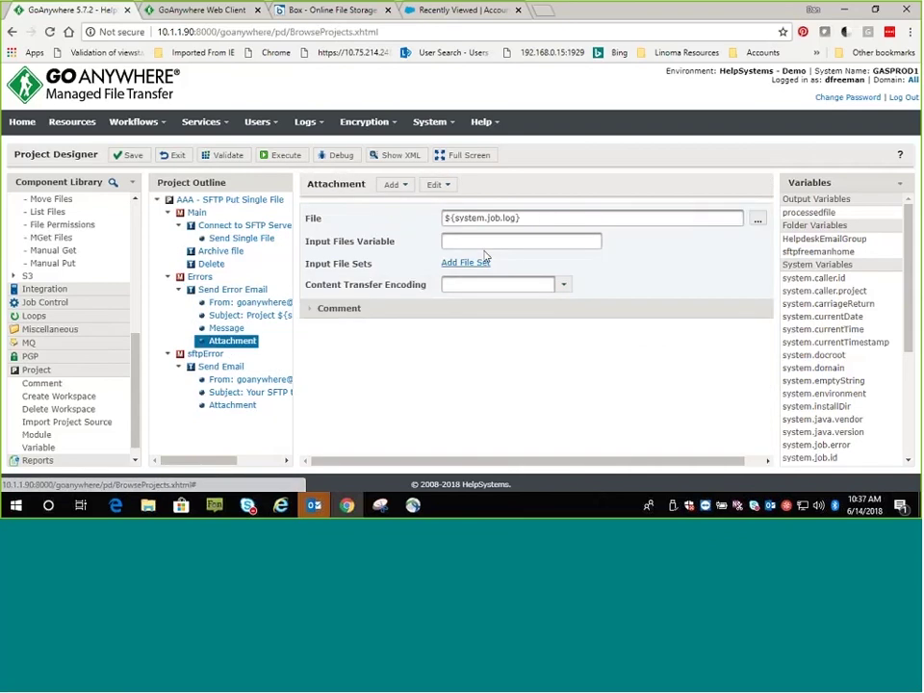
- Clear the error email's attachment file and re-insert ${system.job.log} from the system variables
key("BackSpace")
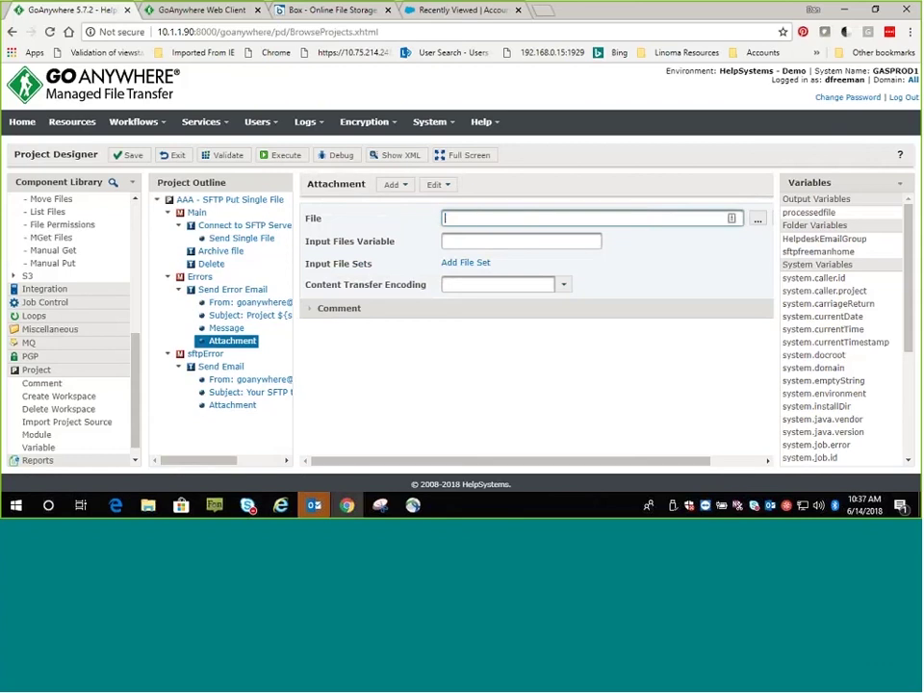
scroll(824, 429, "down", 2)
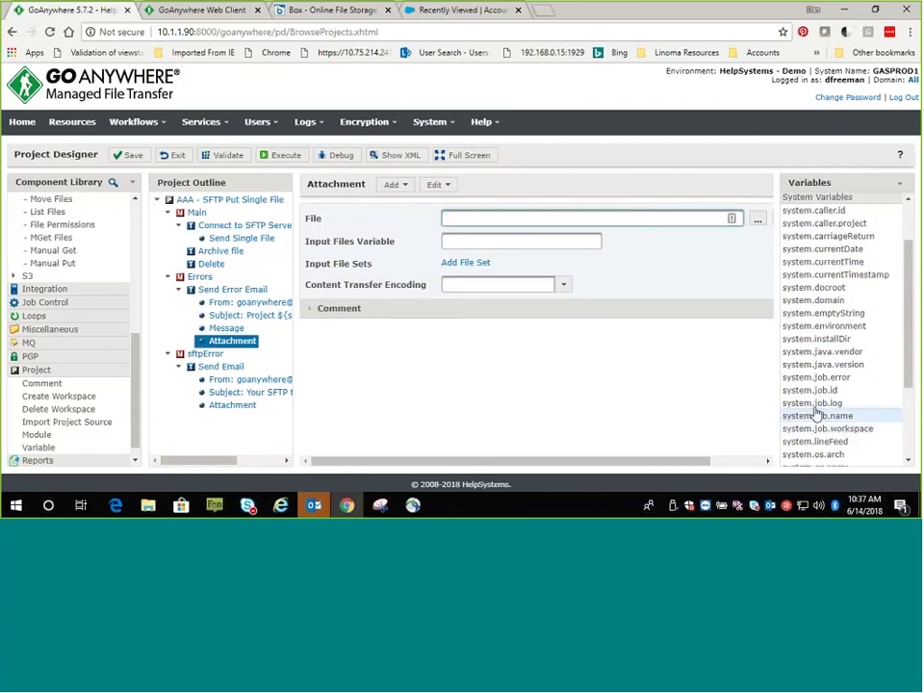
double_click(812, 402)
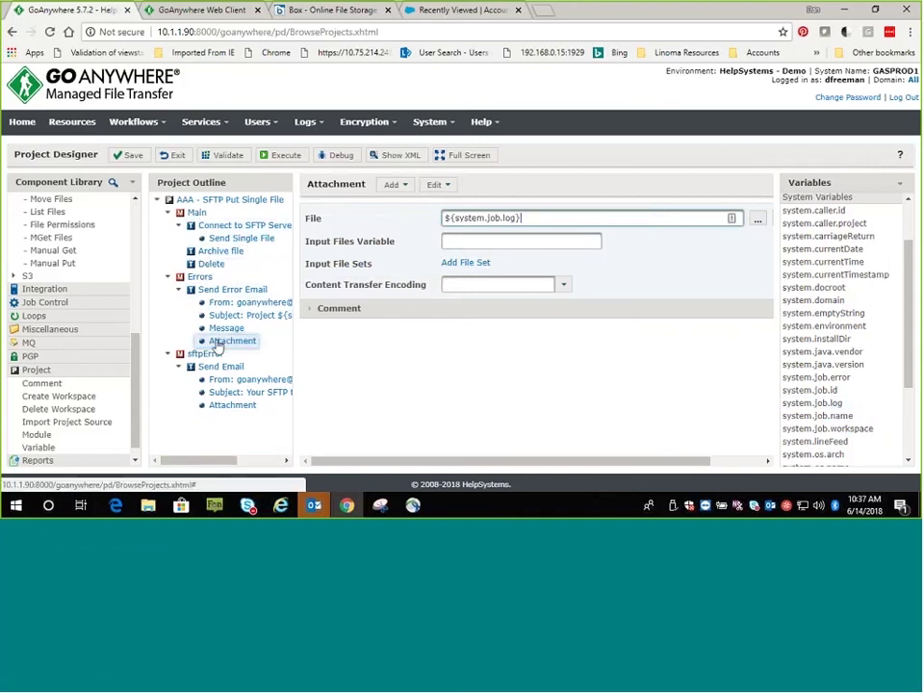
- Confirm Connect to SFTP Server's On Error is call:sftpError and view sftpError's Send Email task
left_click(224, 229)
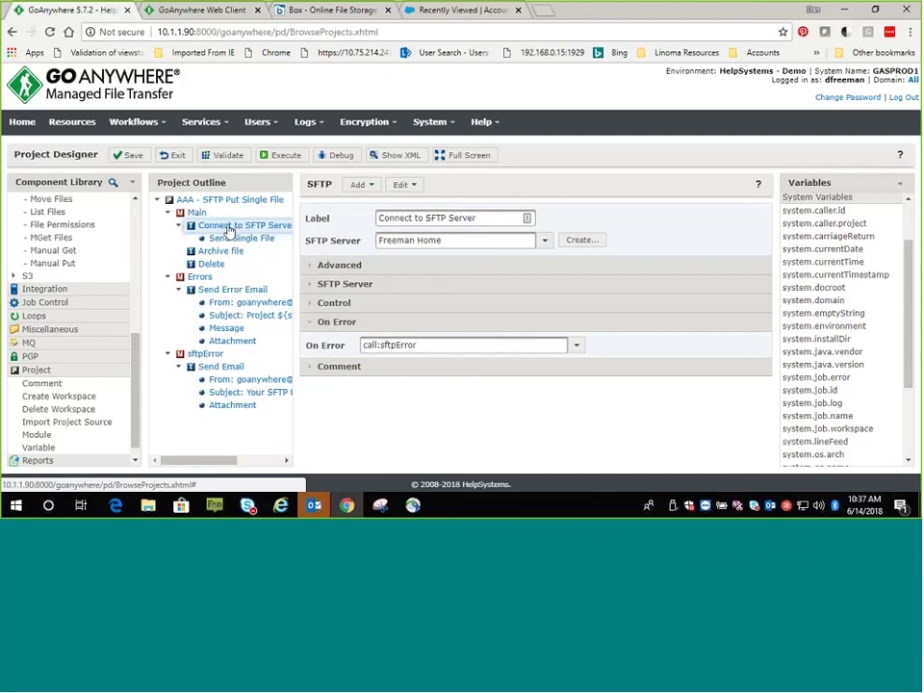
left_click(234, 227)
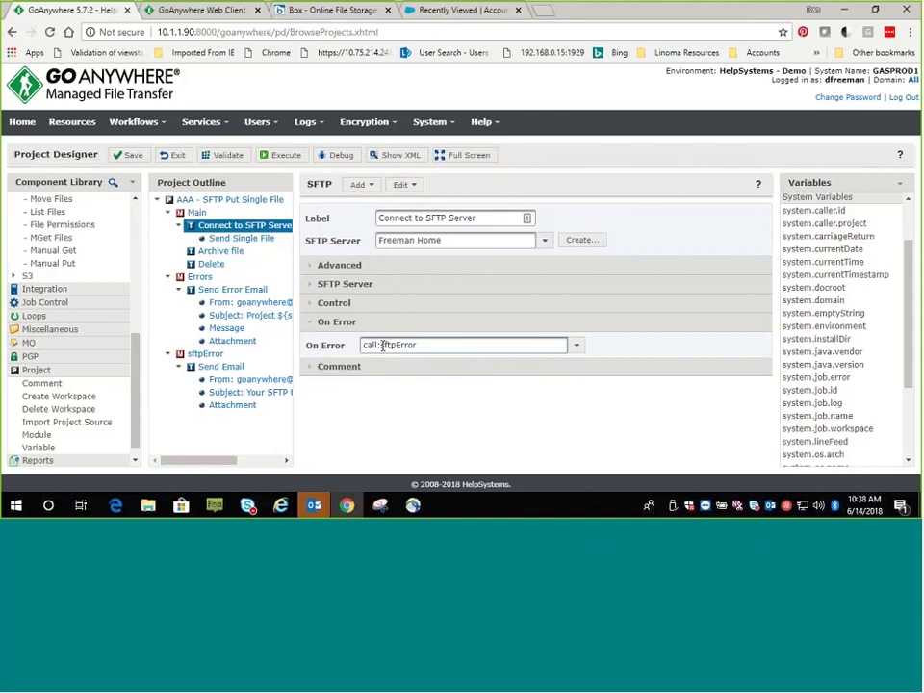
key("Tab")
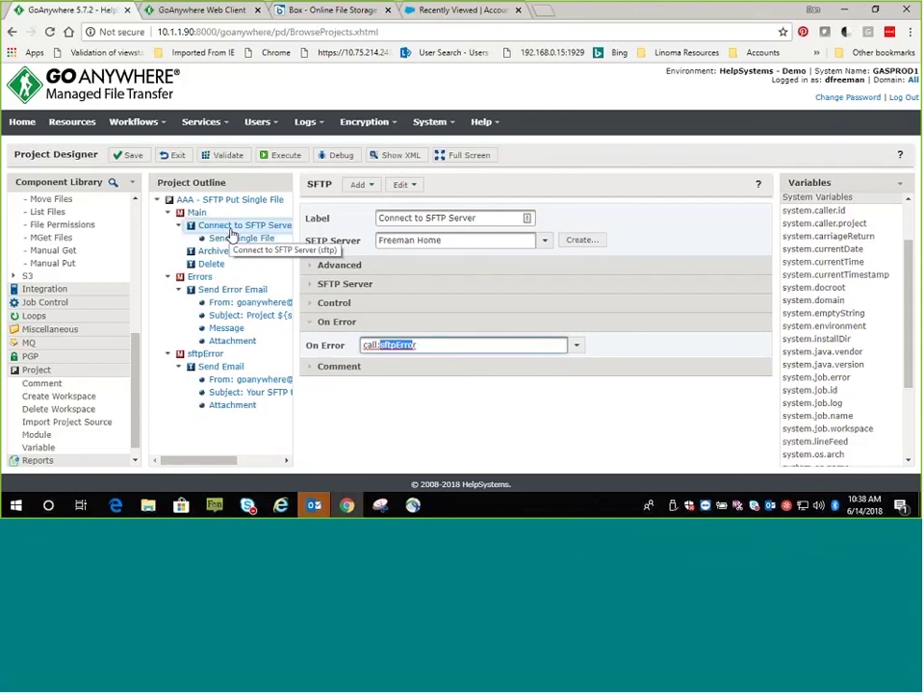
left_click(221, 368)
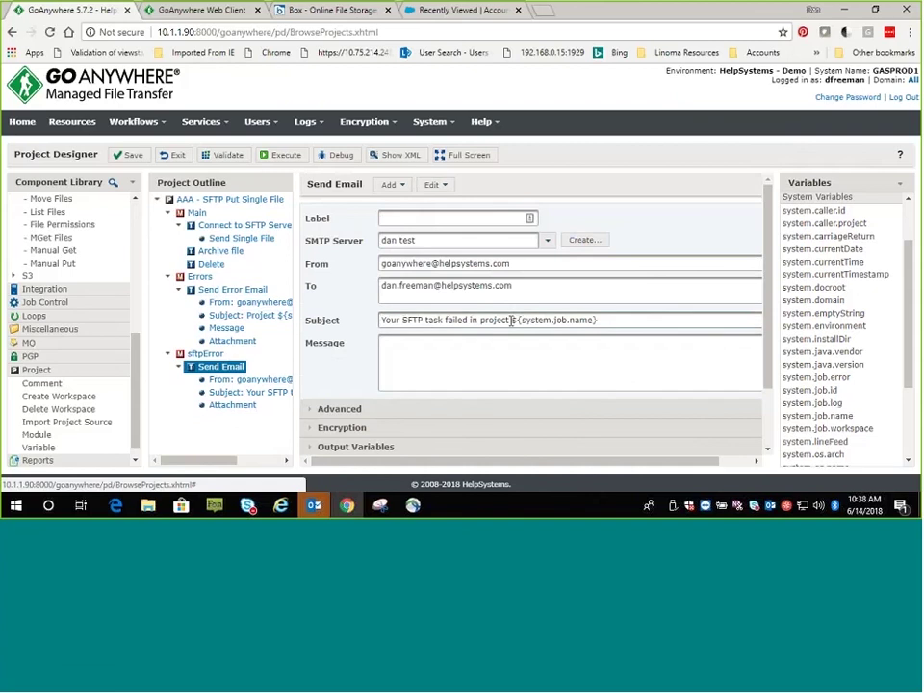
- Review the sftpError email subject 'Your SFTP task failed in project ${system.job.name}' and its ${system.job.log} attachment
left_click_drag(511, 321, 446, 319)
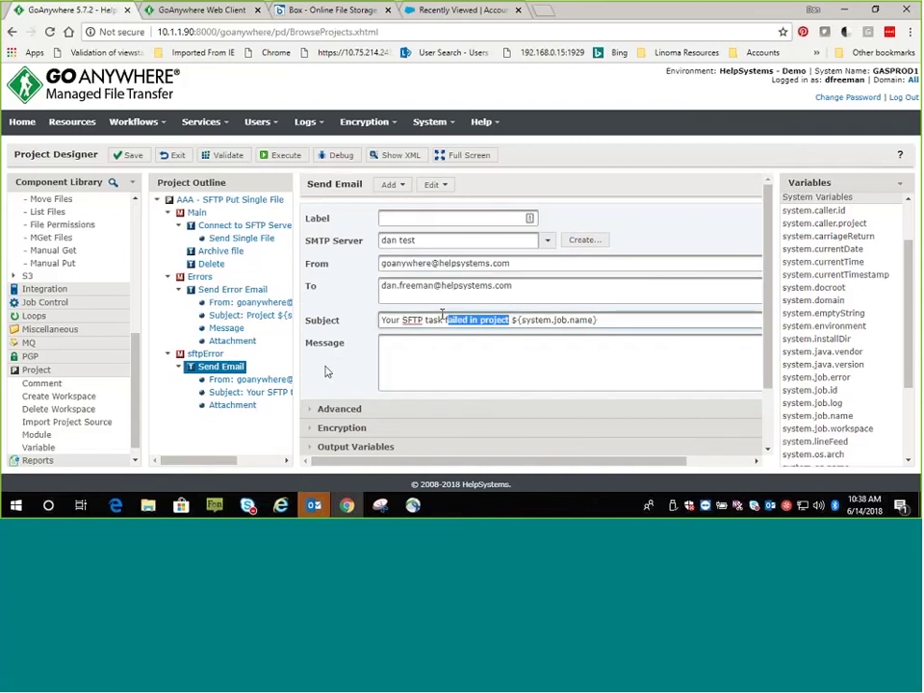
key("shift+Home")
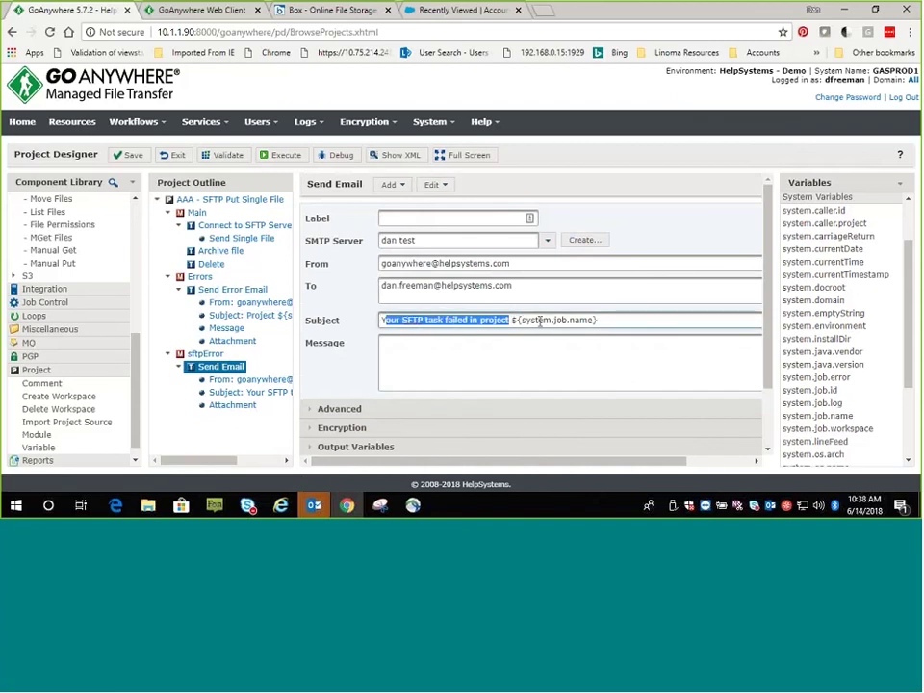
left_click(234, 406)
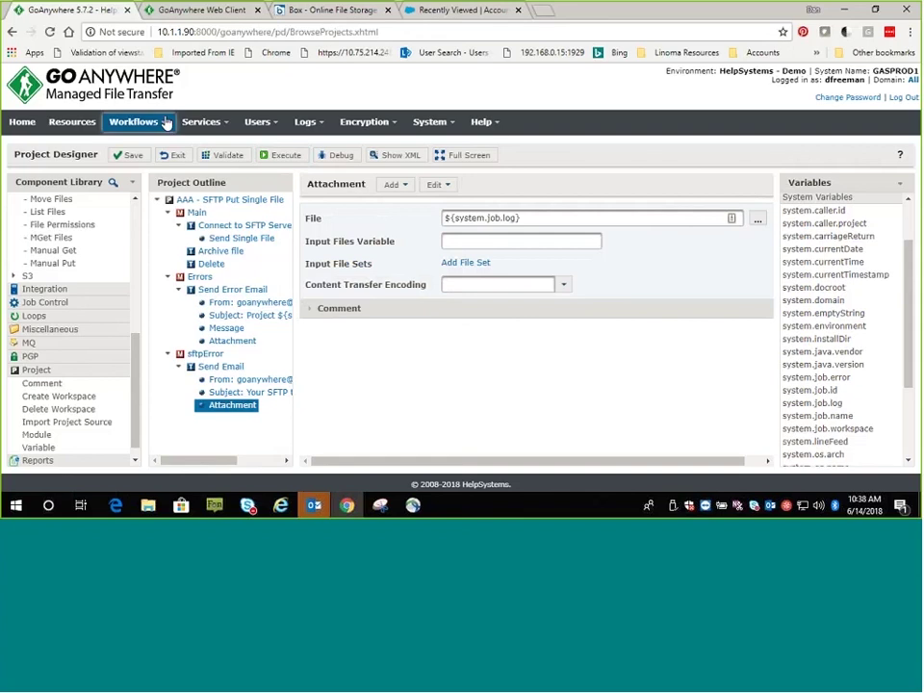
mouse_move(168, 121)
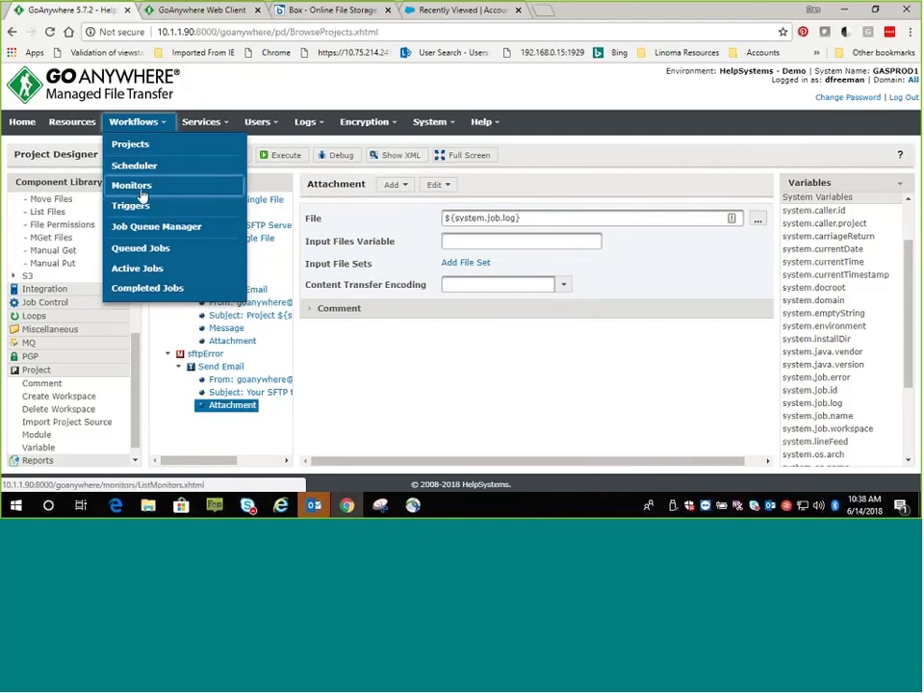
- Leave the project with Don't Save and begin adding a monitor in the Demo domain
left_click(142, 194)
left_click(526, 306)
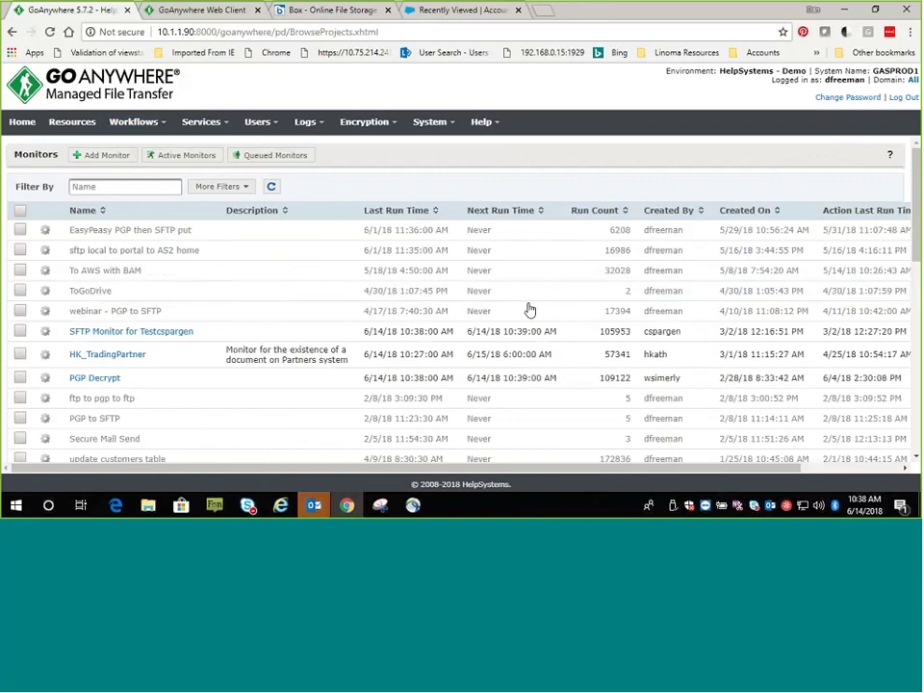
mouse_move(97, 293)
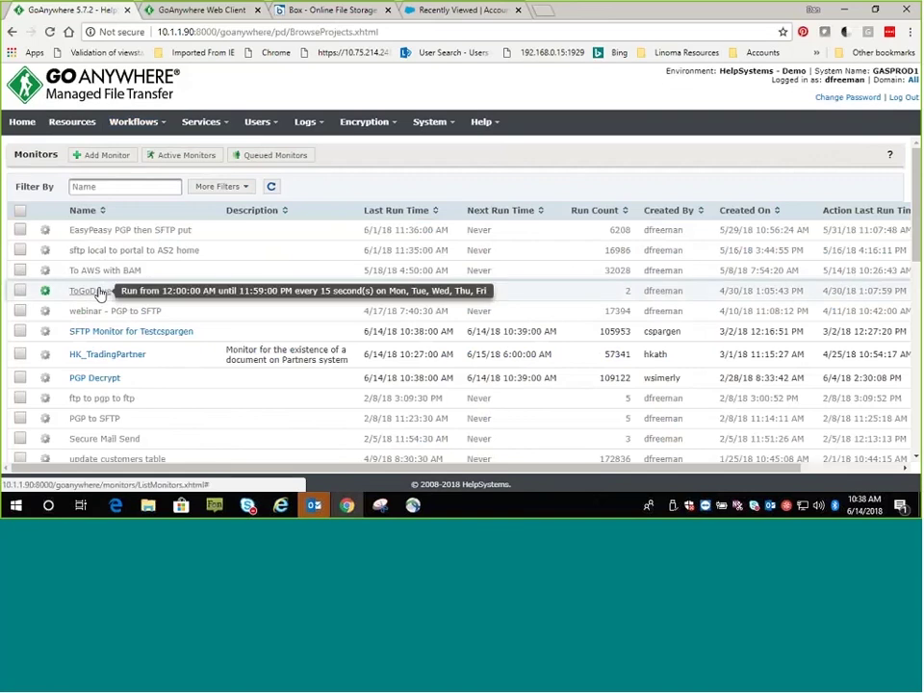
left_click(102, 156)
left_click(488, 304)
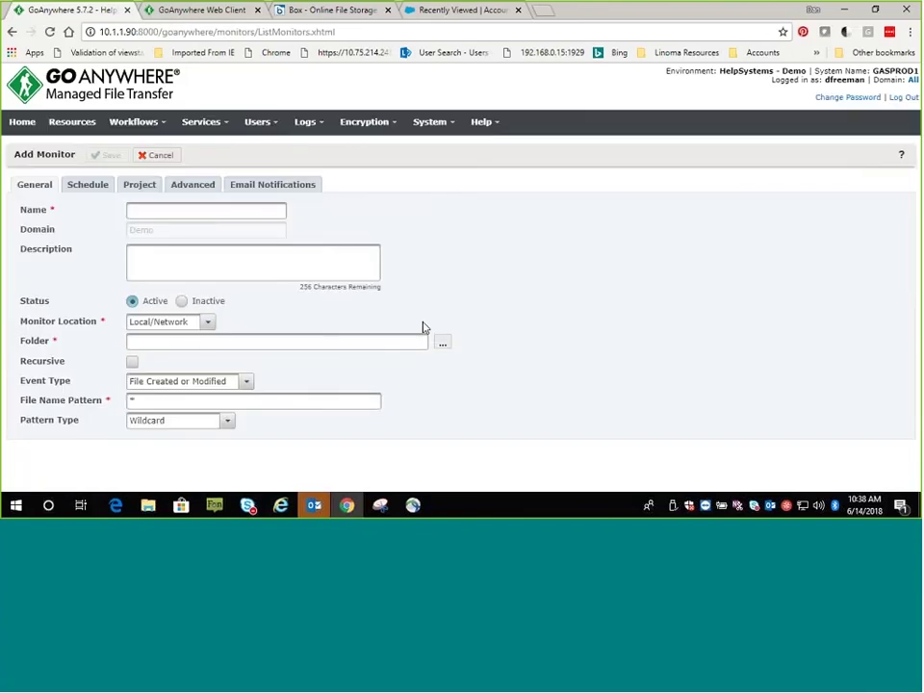
- Set the monitor to Local/Network location, File Exists event type and Wildcard * pattern
left_click(209, 324)
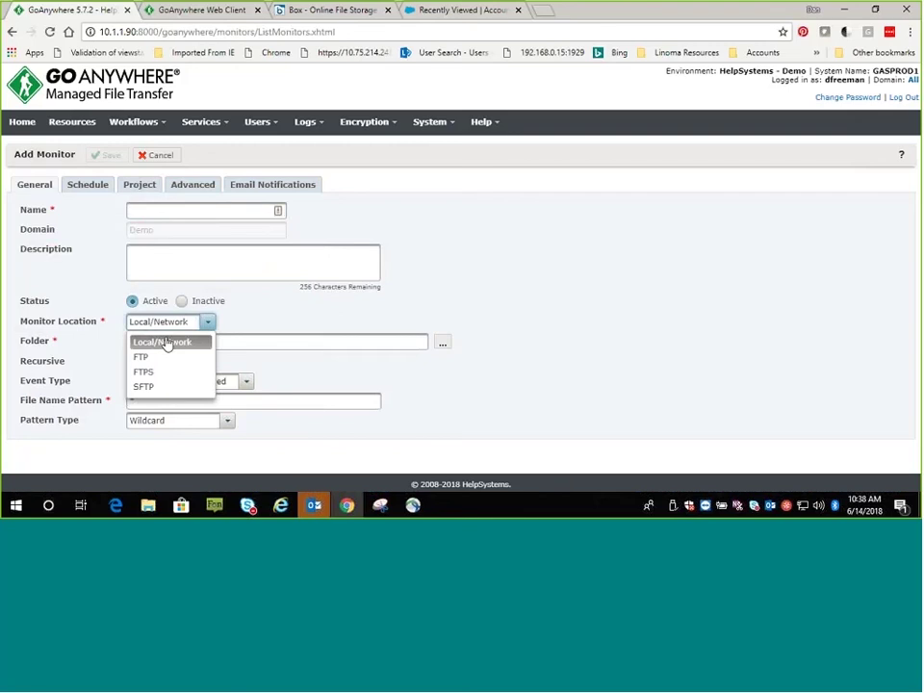
left_click(173, 346)
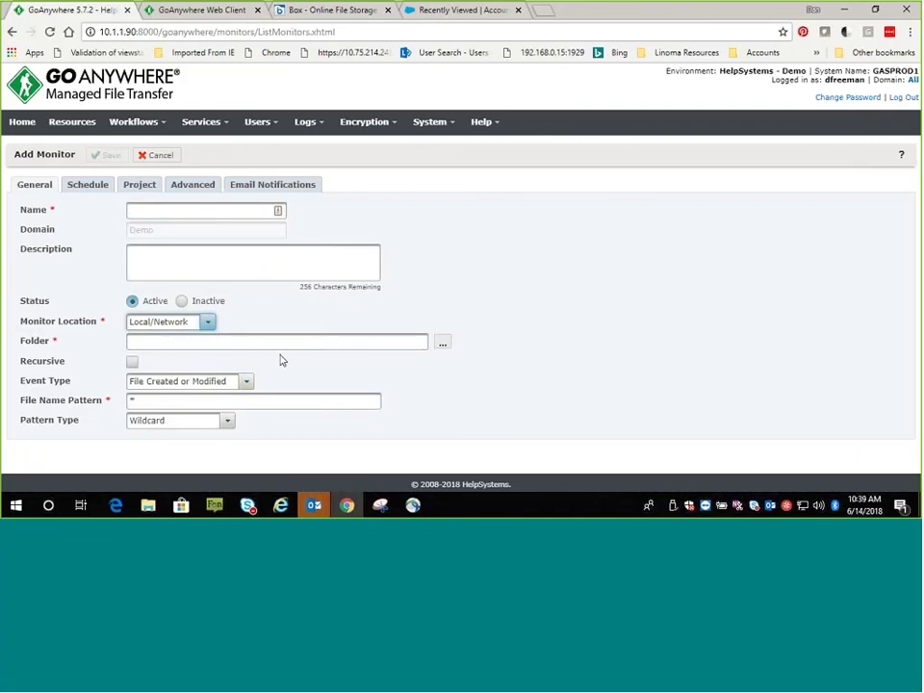
left_click(244, 383)
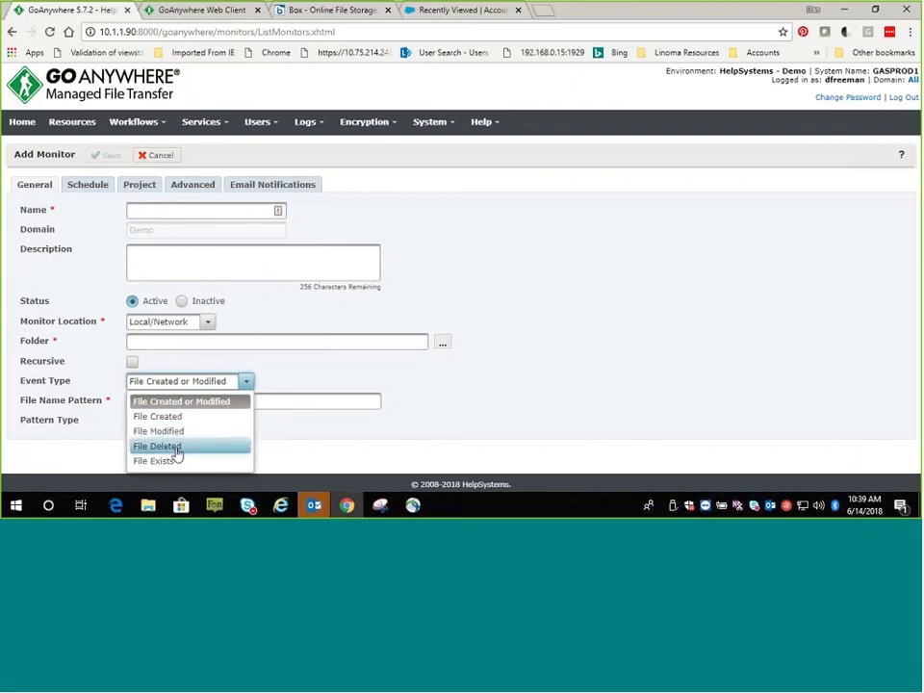
left_click(163, 462)
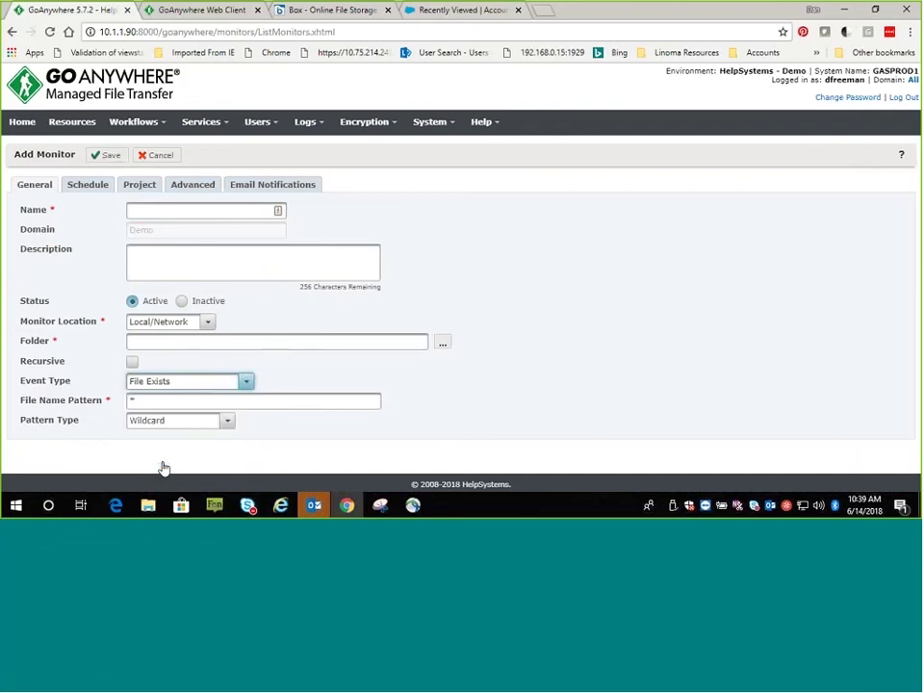
double_click(156, 400)
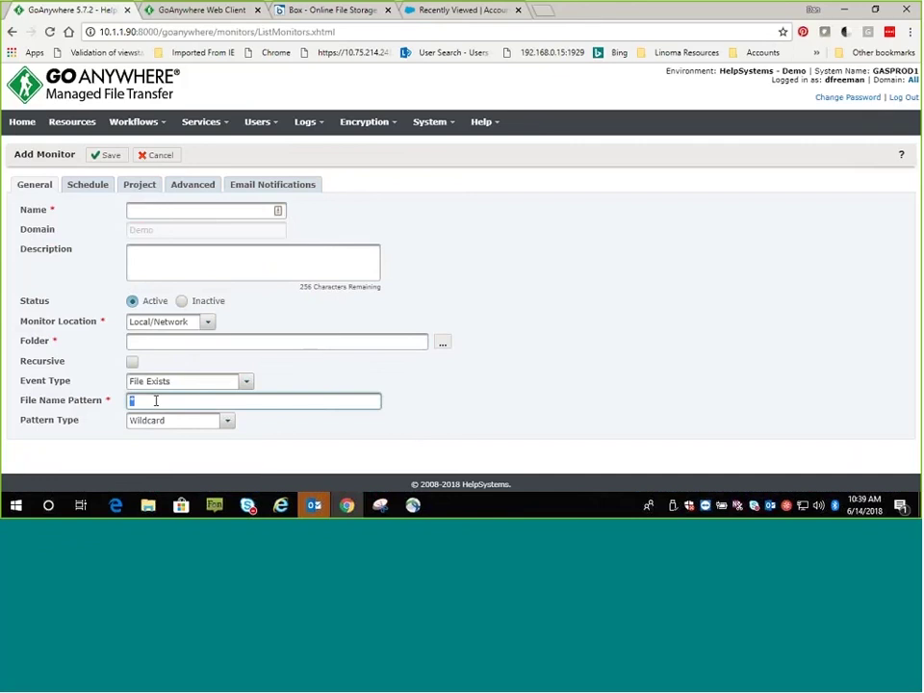
left_click(227, 424)
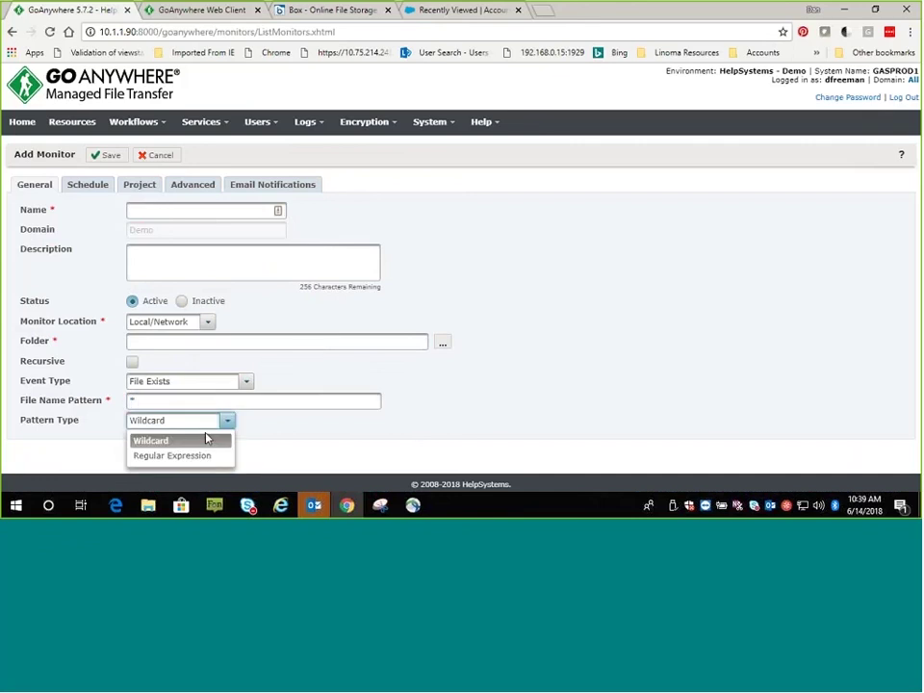
left_click(175, 441)
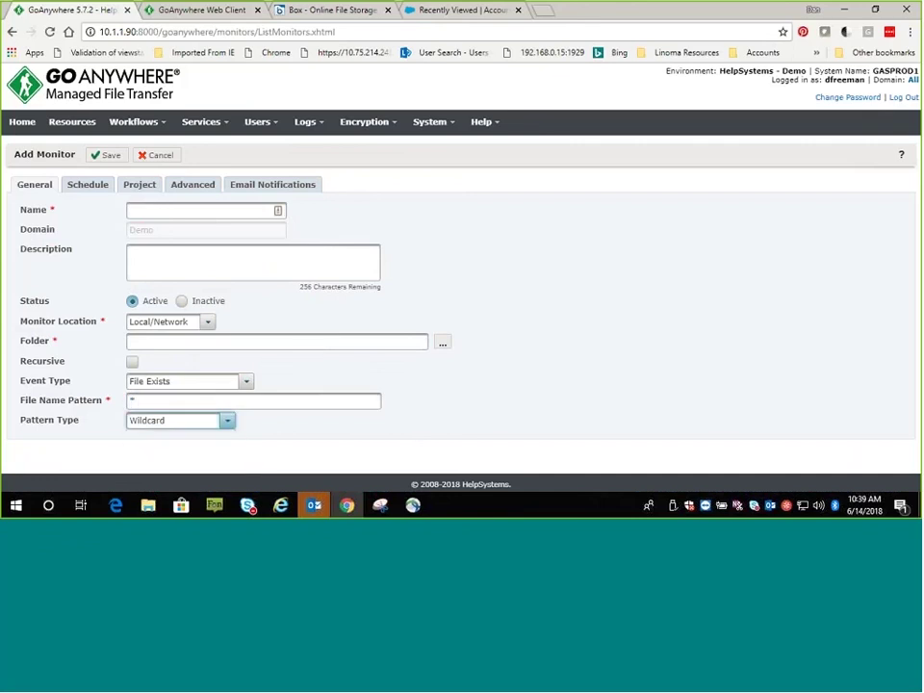
left_click(90, 186)
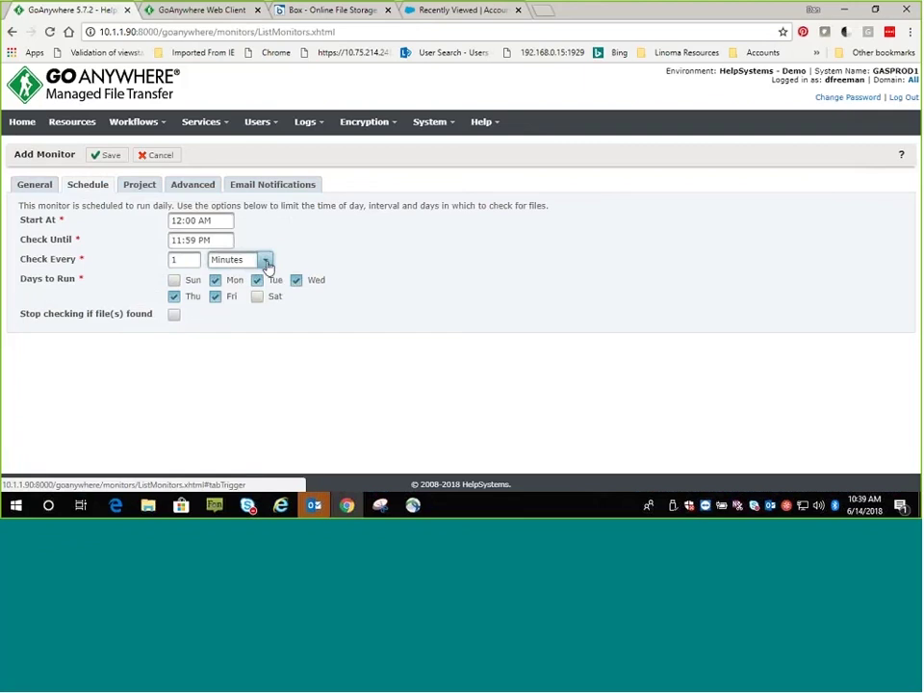
left_click(145, 190)
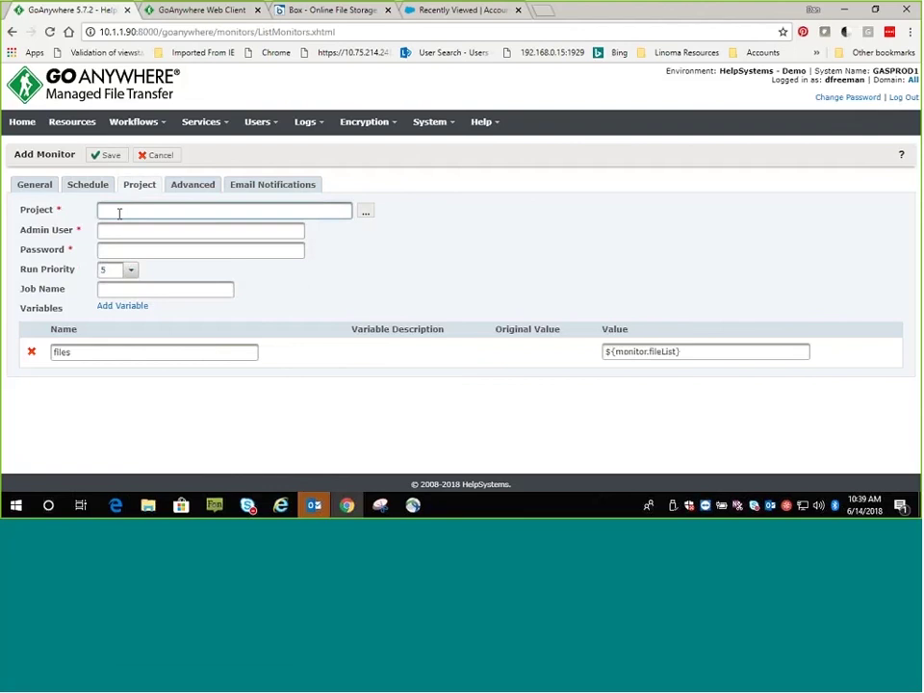
left_click(119, 212)
left_click_drag(81, 353, 27, 346)
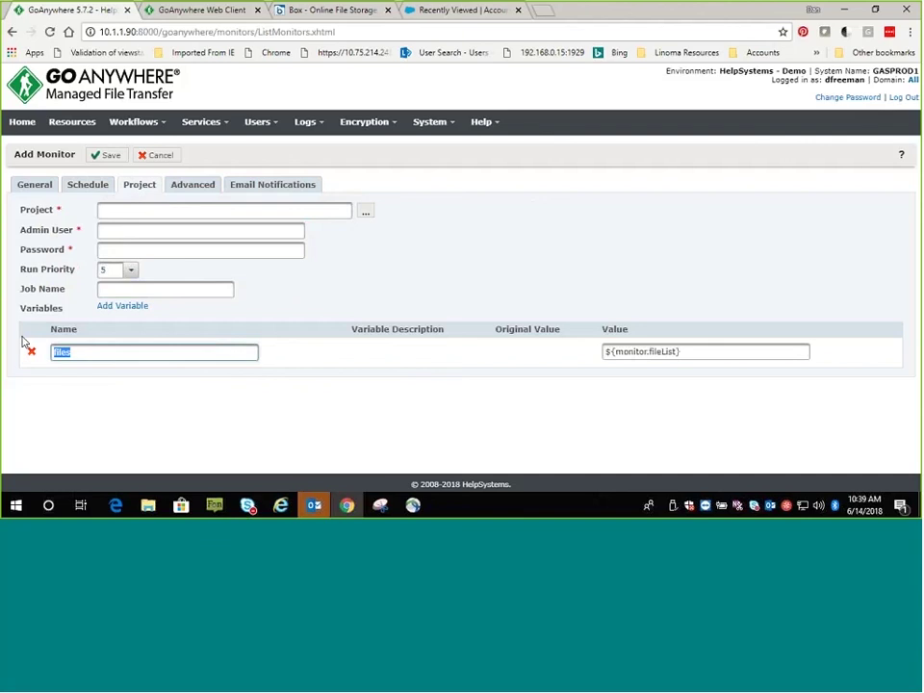
left_click(676, 351)
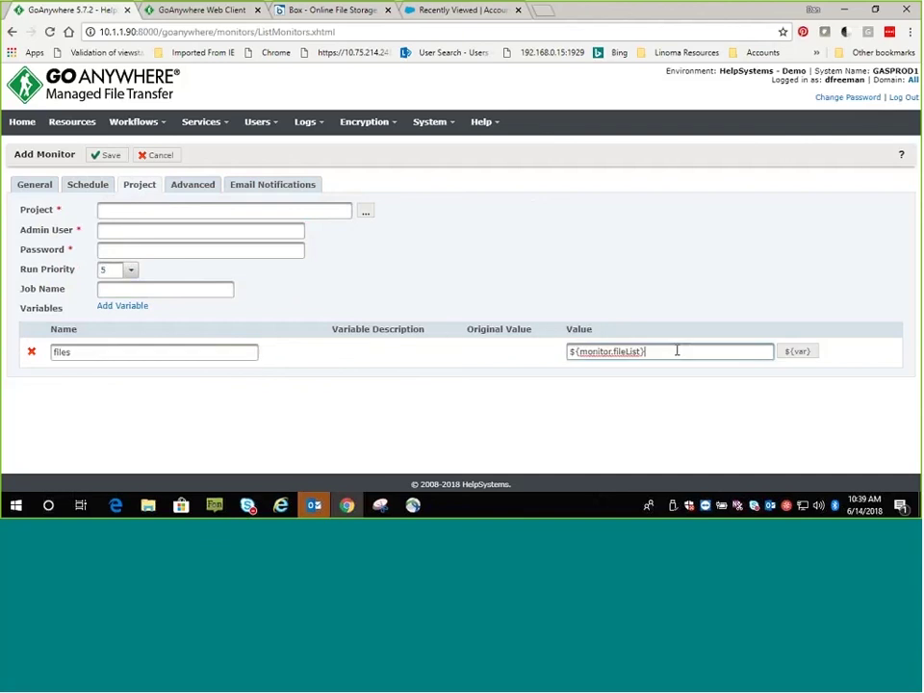
left_click(50, 187)
left_click(75, 188)
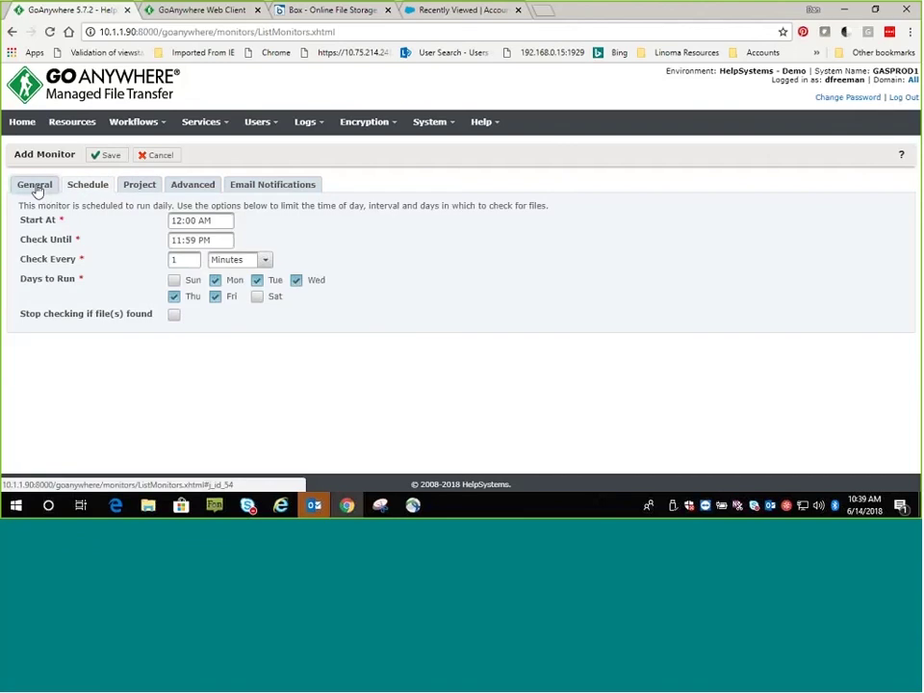
left_click(37, 190)
left_click(84, 182)
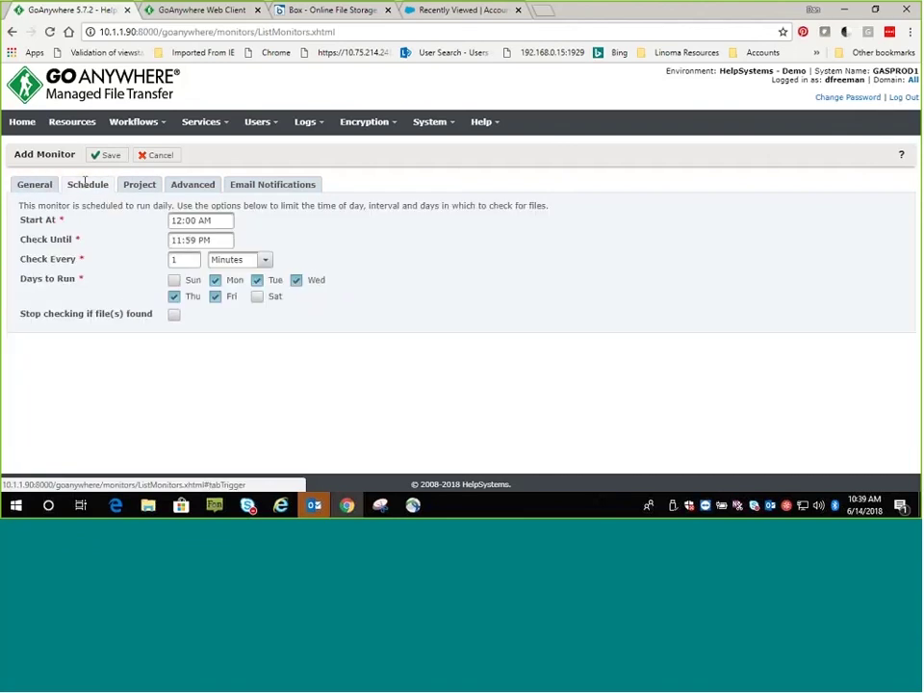
mouse_move(169, 123)
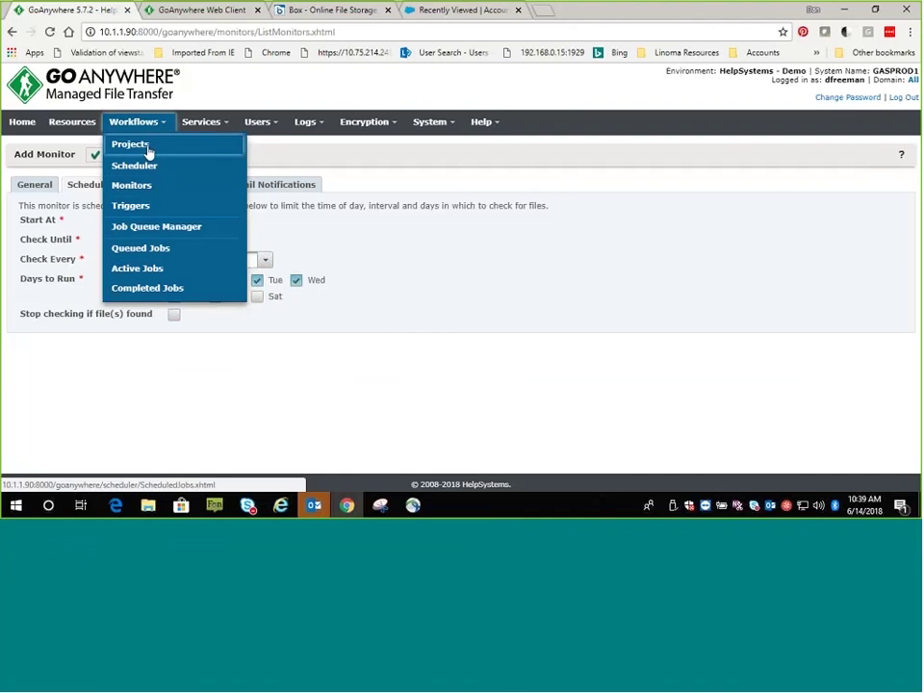
- Discard the unsaved monitor and reopen AAA - SFTP Put Single File at Connect to SFTP Server
left_click(149, 152)
left_click(489, 300)
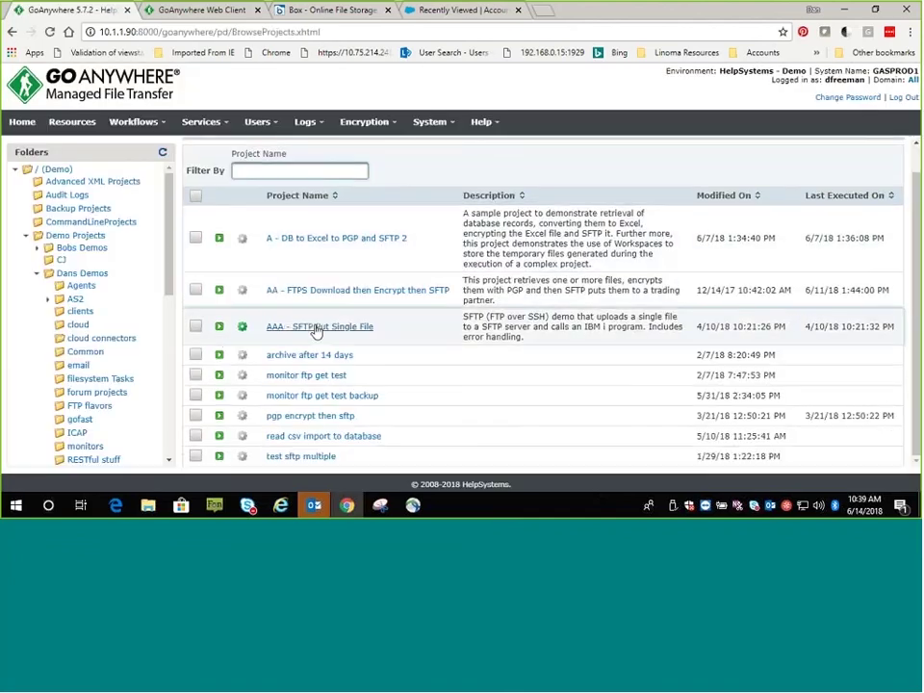
left_click(316, 330)
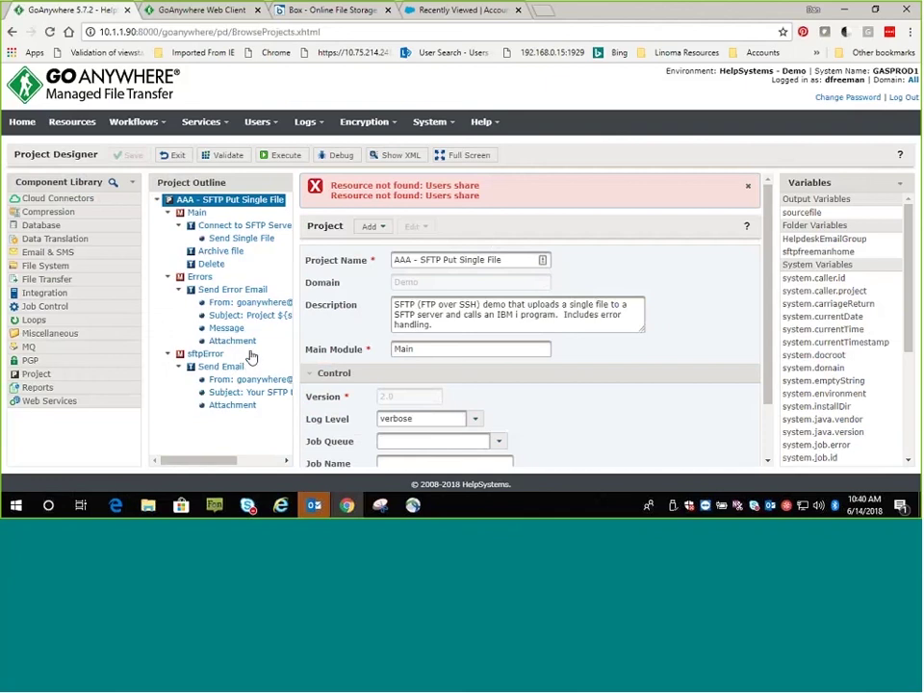
left_click(236, 225)
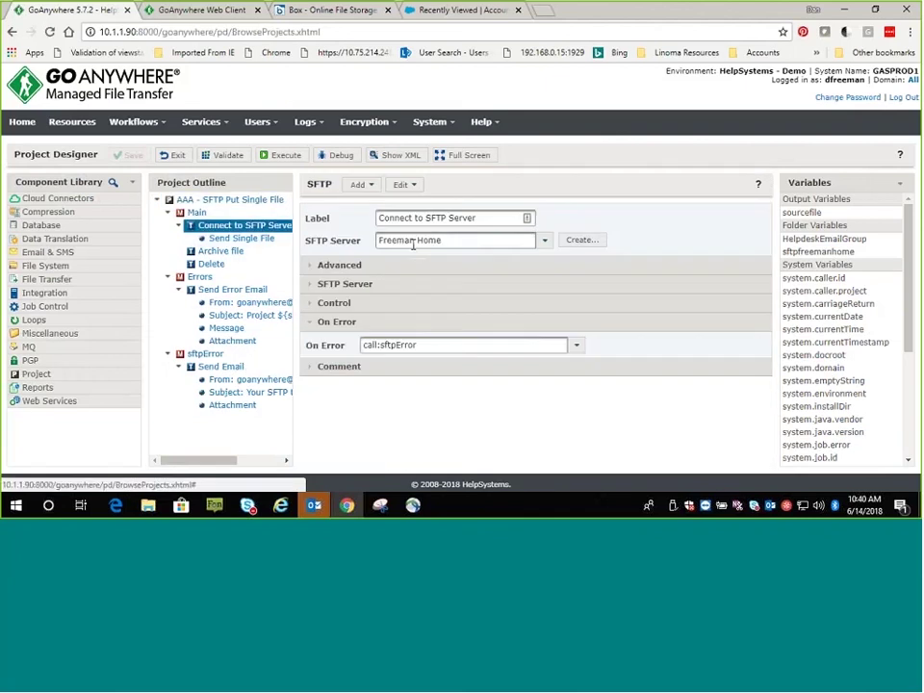
- Replace Send Single File's fixed source file with the ${files} source files variable
left_click(223, 238)
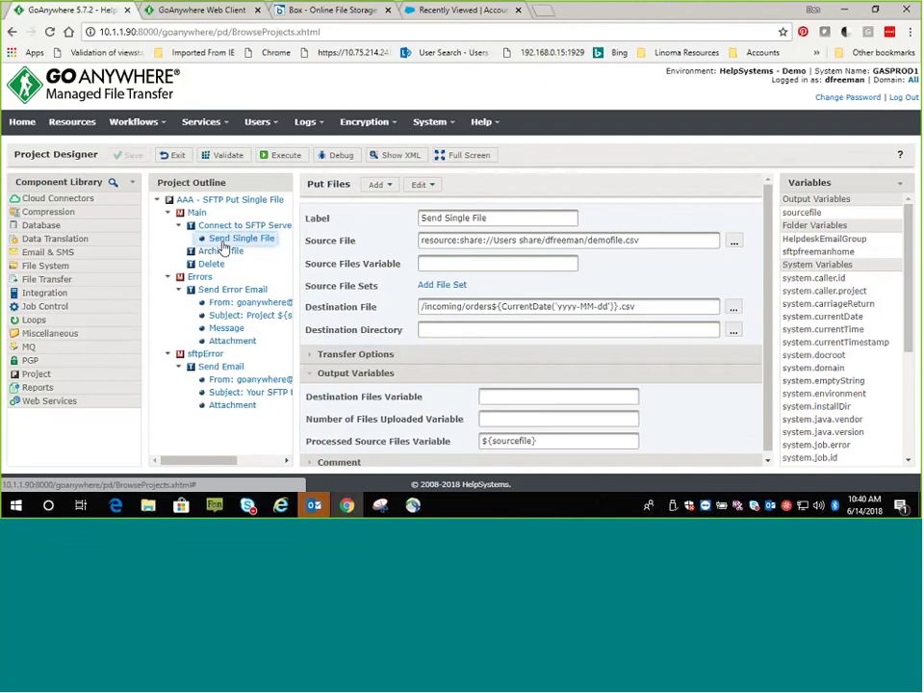
left_click(640, 241)
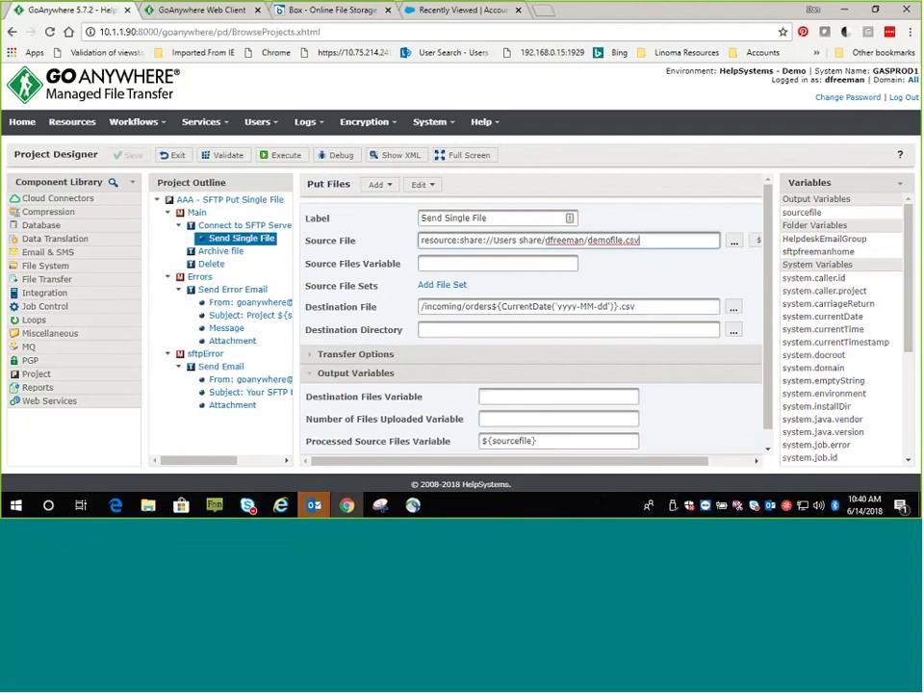
key("ctrl+a")
key("BackSpace")
left_click(422, 263)
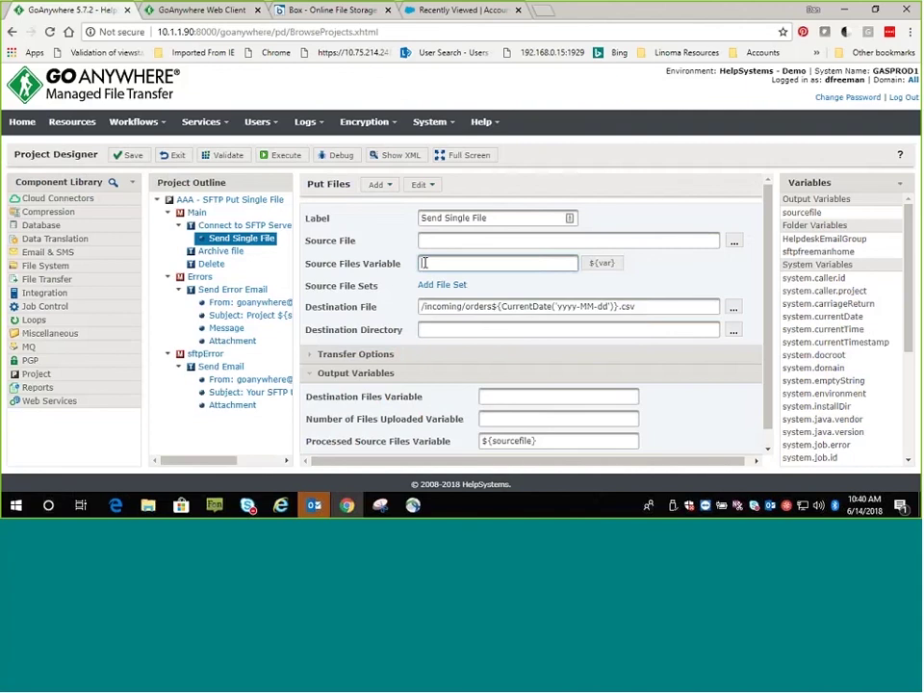
type("${files}")
left_click_drag(449, 256, 391, 275)
- Replace the fixed destination file with the /incoming destination directory
left_click_drag(648, 305, 327, 308)
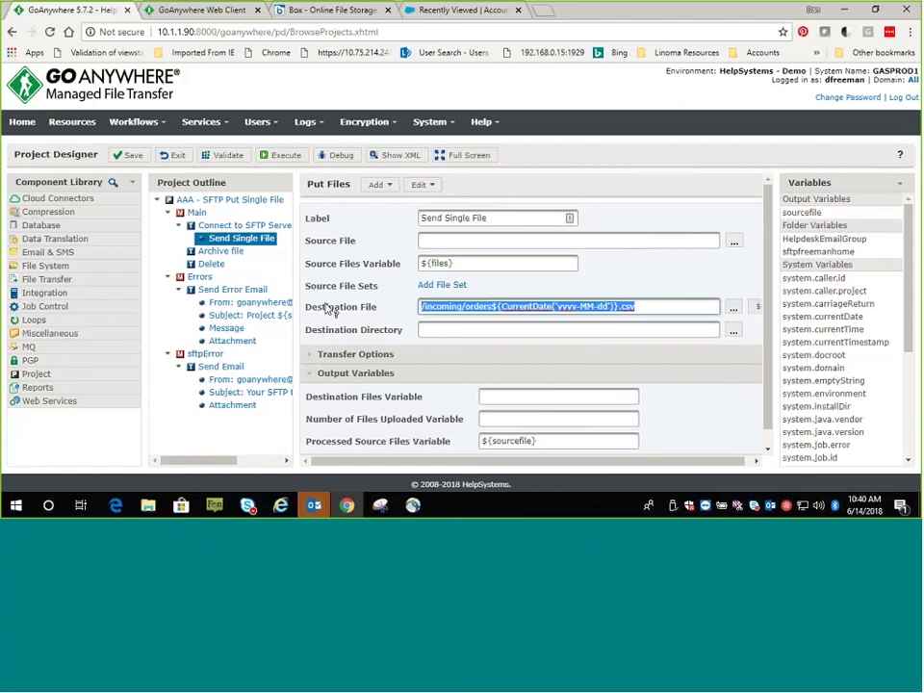
key("BackSpace")
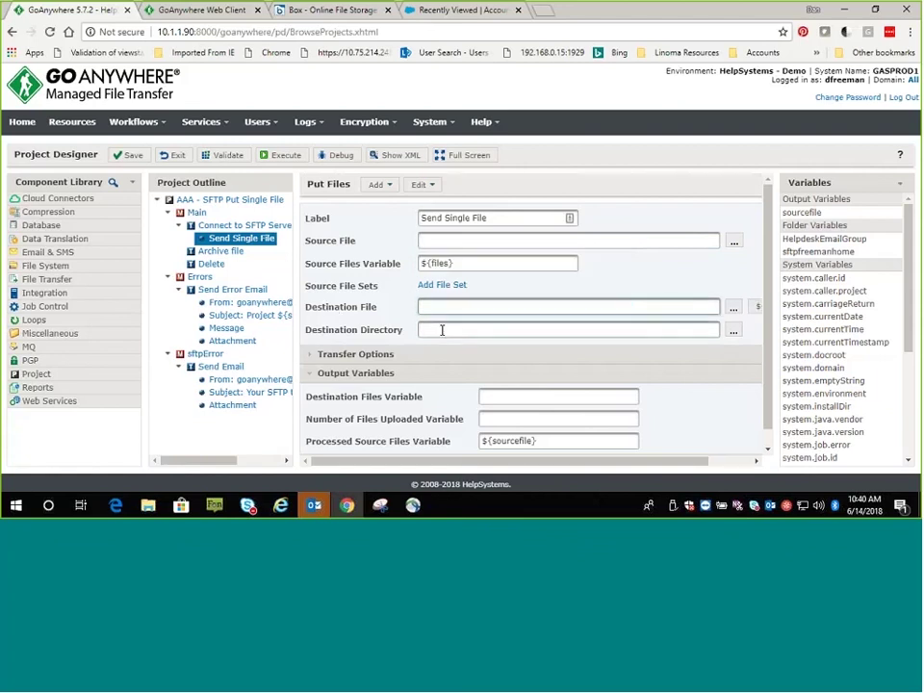
left_click(436, 329)
type("/incom")
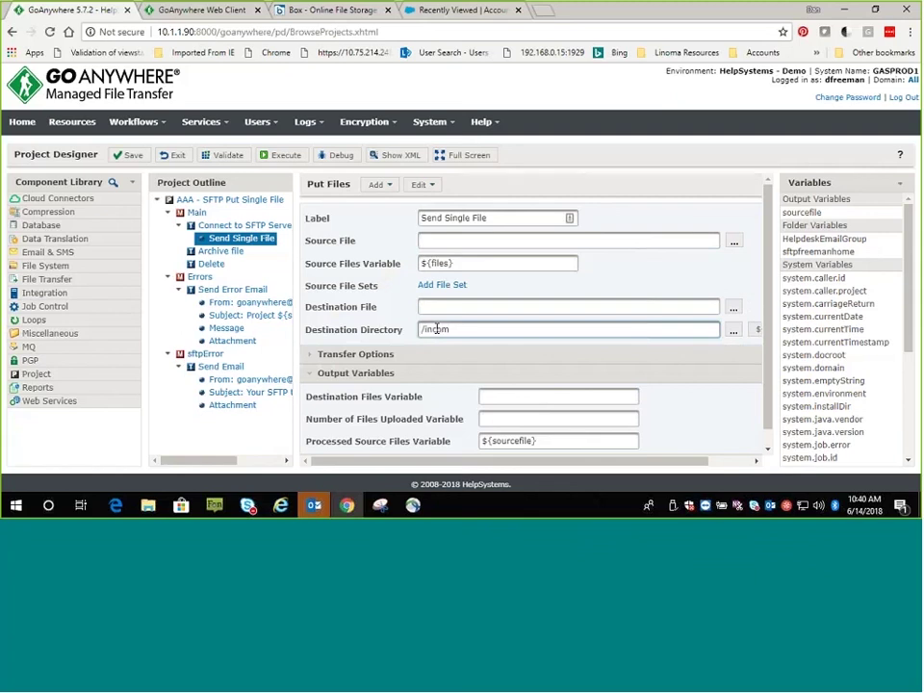
type("ing")
left_click(538, 441)
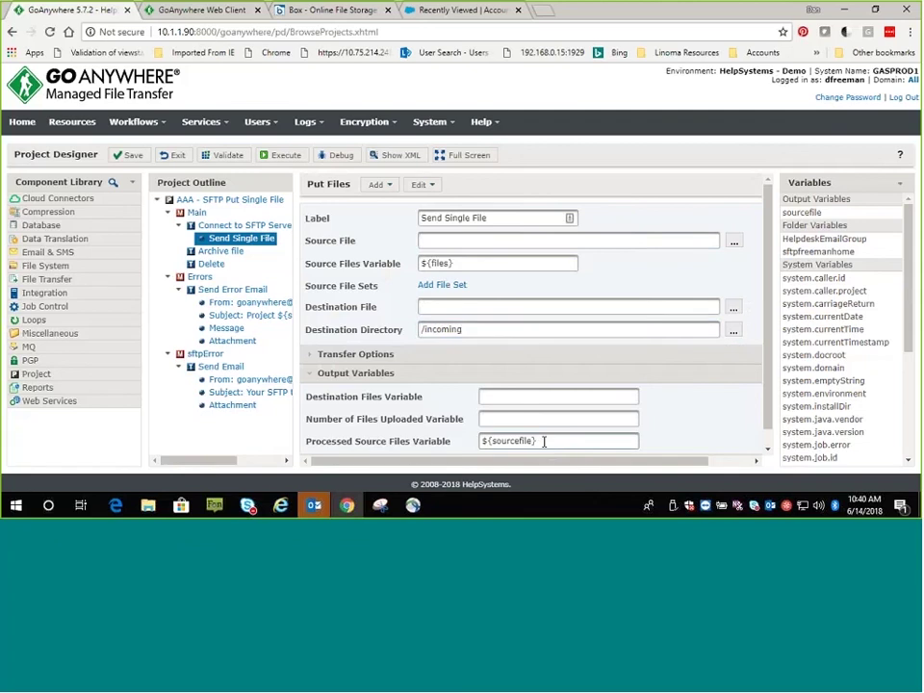
left_click_drag(543, 441, 432, 468)
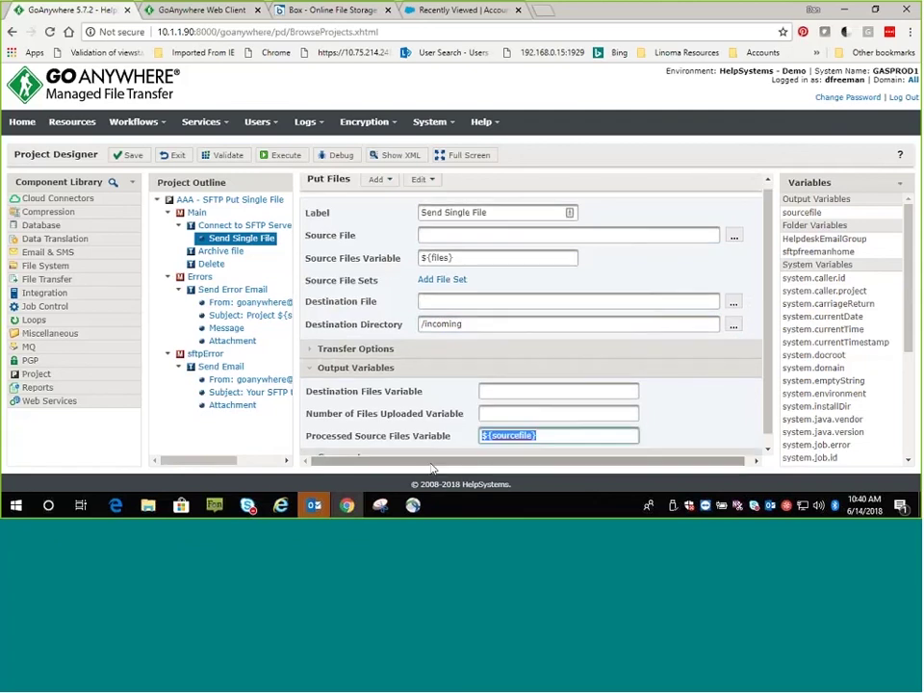
- Move ${sourcefile} from the Archive file task's Source File into Source Files Variable
left_click(220, 252)
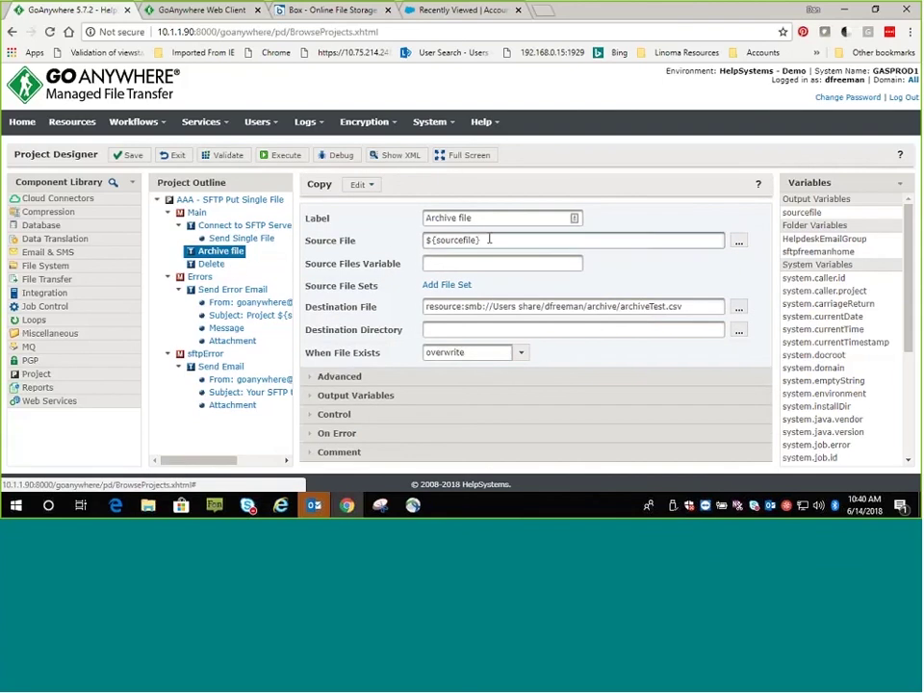
left_click_drag(489, 240, 376, 242)
key("Delete")
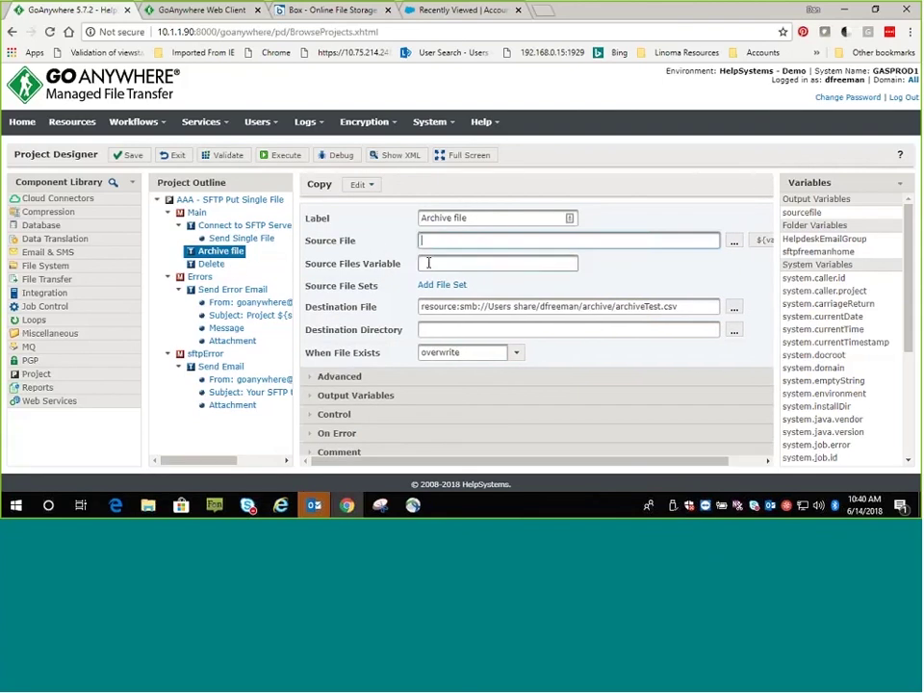
left_click_drag(801, 220, 452, 272)
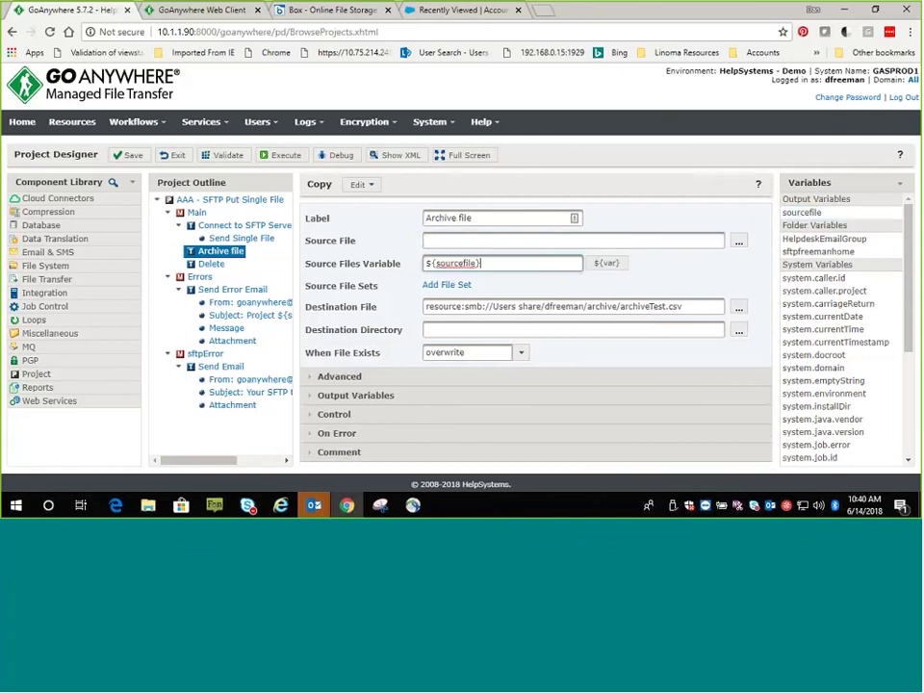
- Clear the archive Destination File and set Destination Directory to /archive
left_click(658, 306)
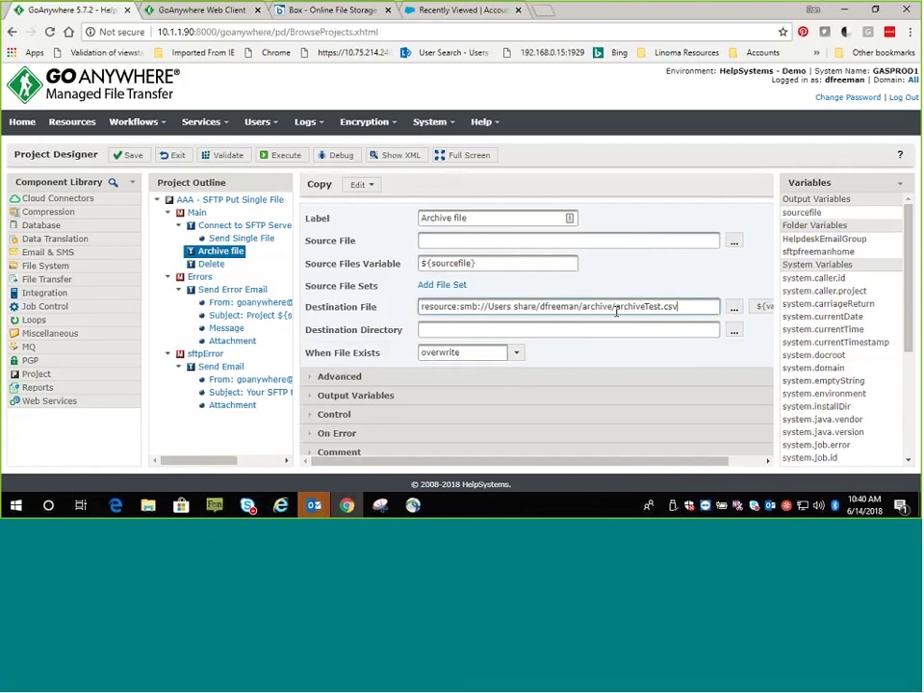
key("ctrl+a")
key("ctrl+x")
left_click(442, 329)
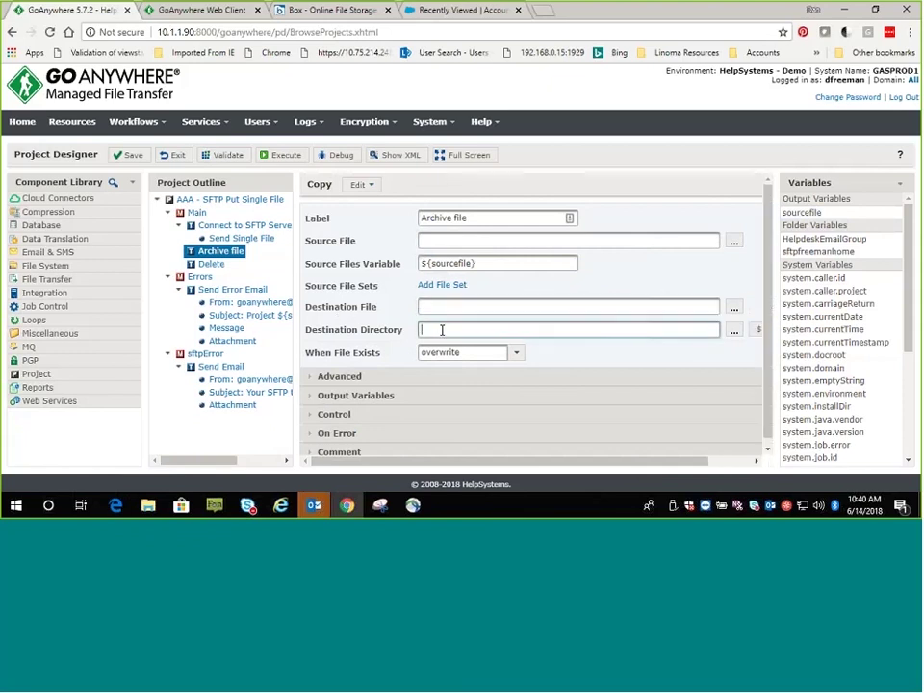
type("/archive")
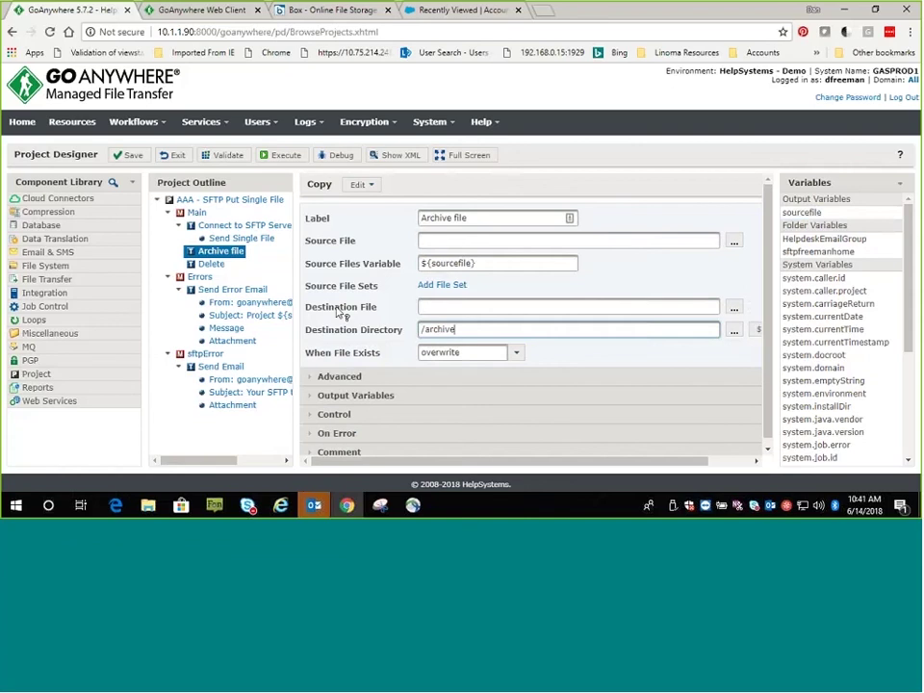
- Change the Delete task's Input Files Variable from ${sourcefile} to ${files}
left_click(214, 264)
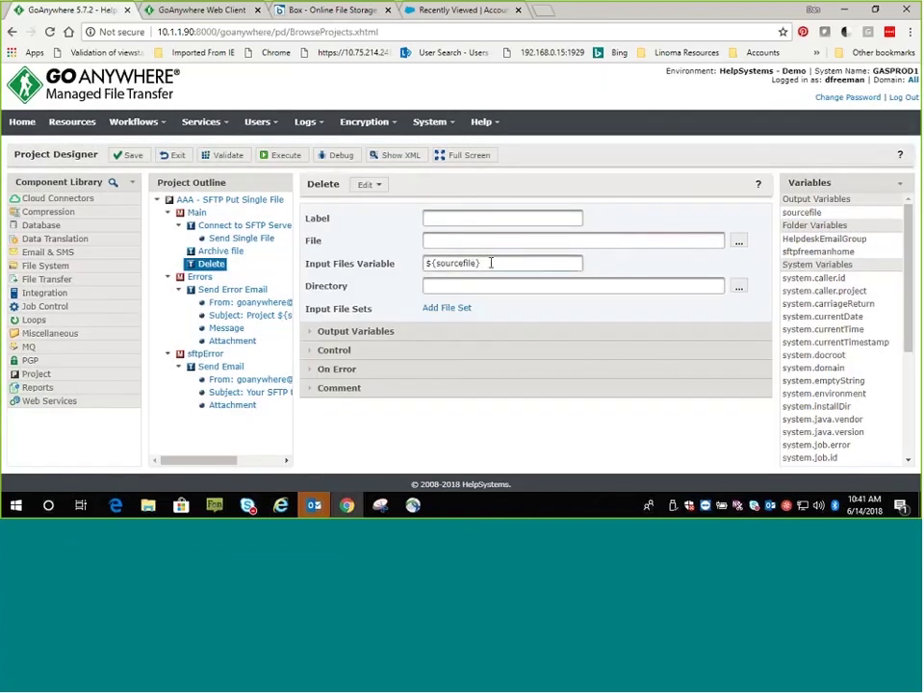
left_click_drag(491, 262, 352, 263)
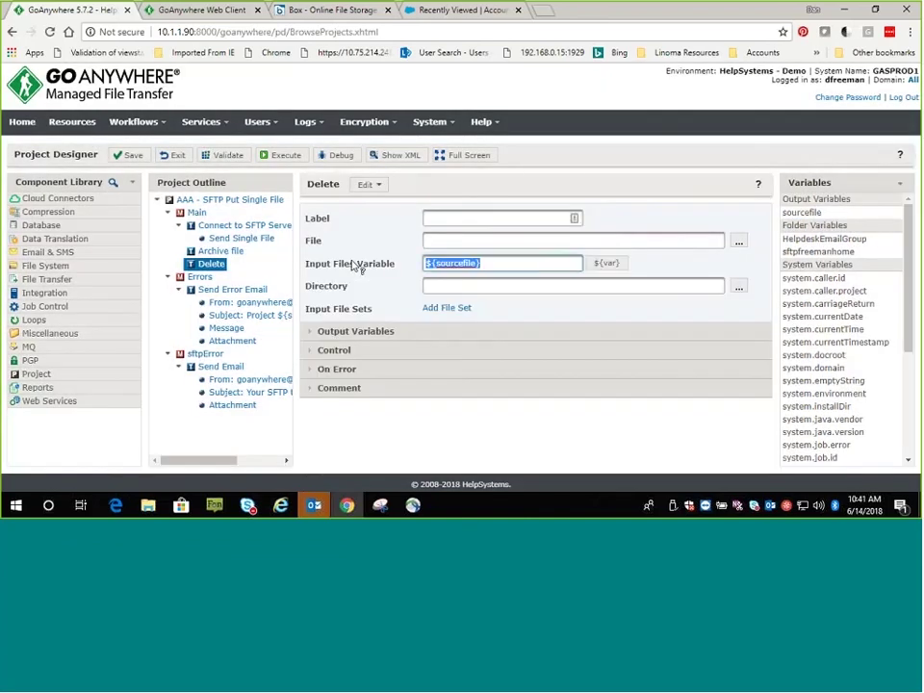
type("$")
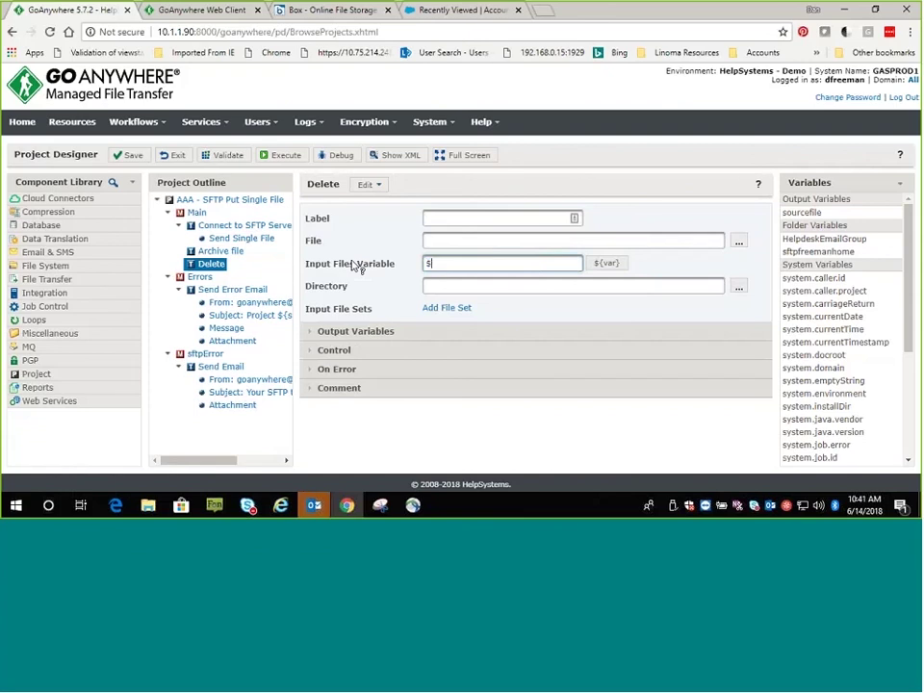
type("{files}")
left_click(154, 123)
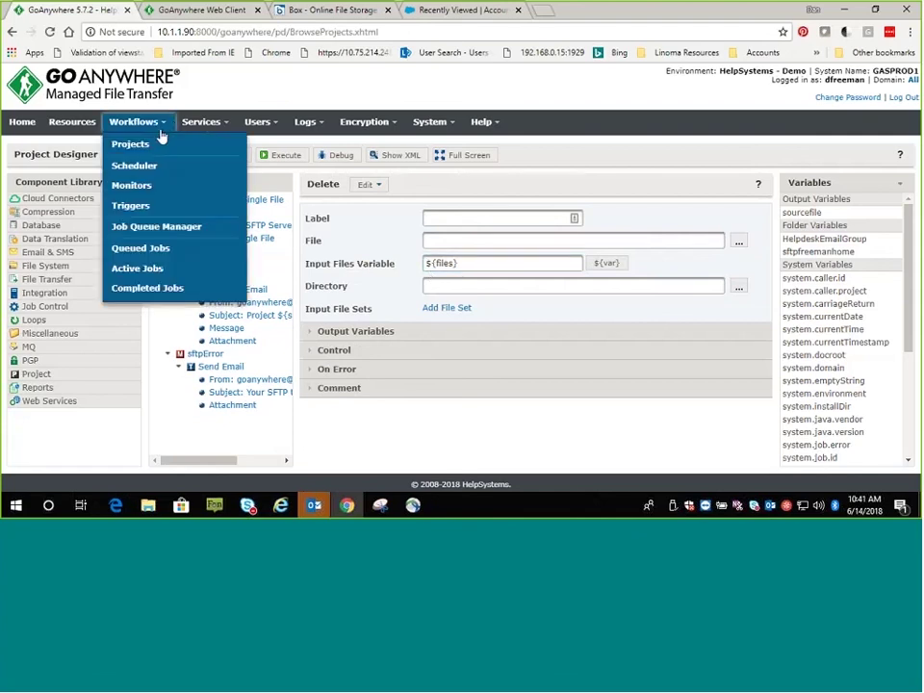
- Go to the Scheduler without saving the project, cancelling a first Add Schedule attempt
left_click(148, 165)
left_click(532, 309)
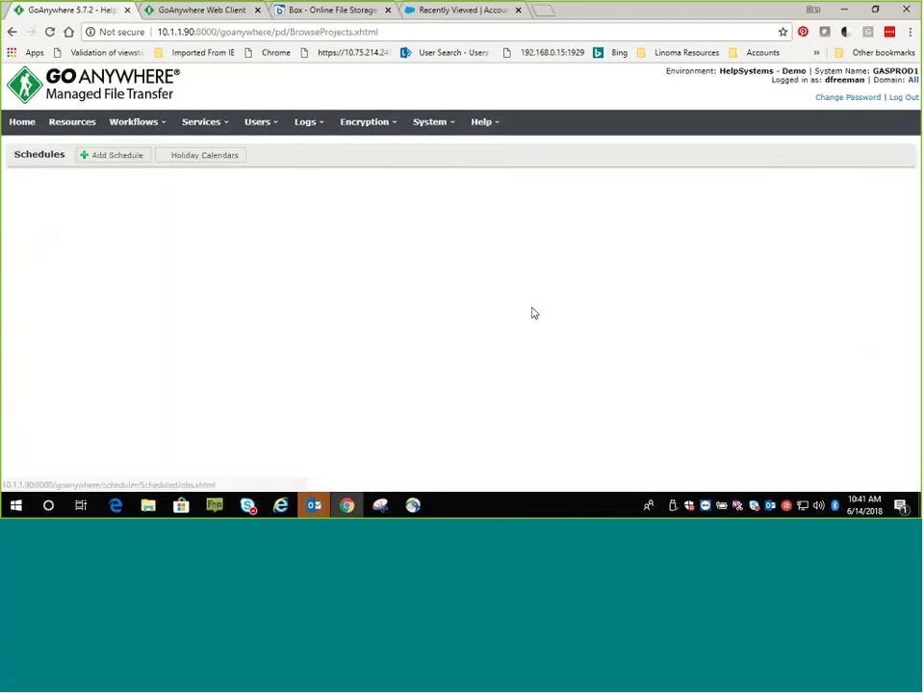
left_click(97, 155)
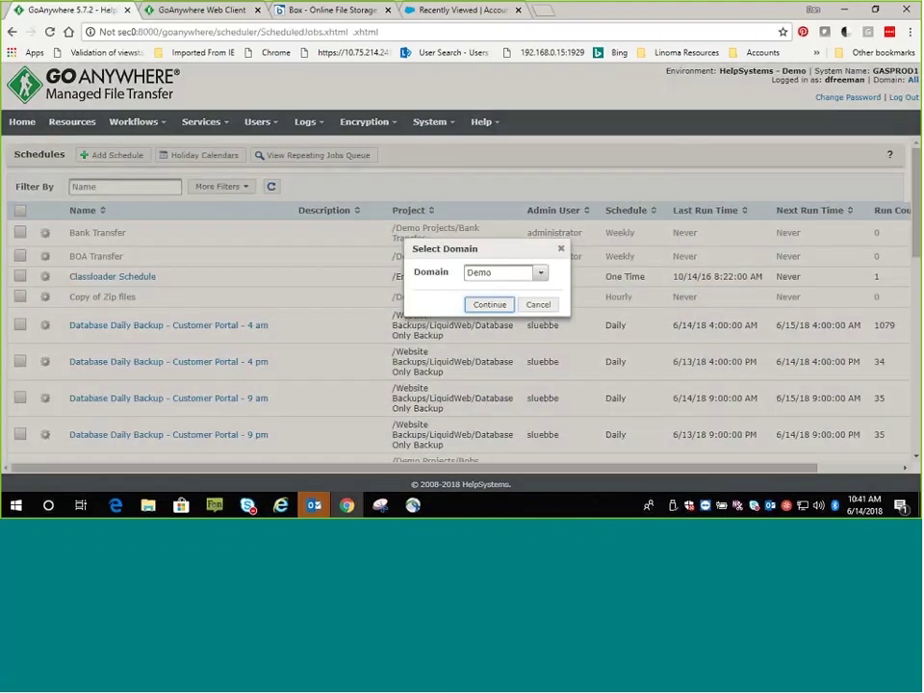
left_click(532, 306)
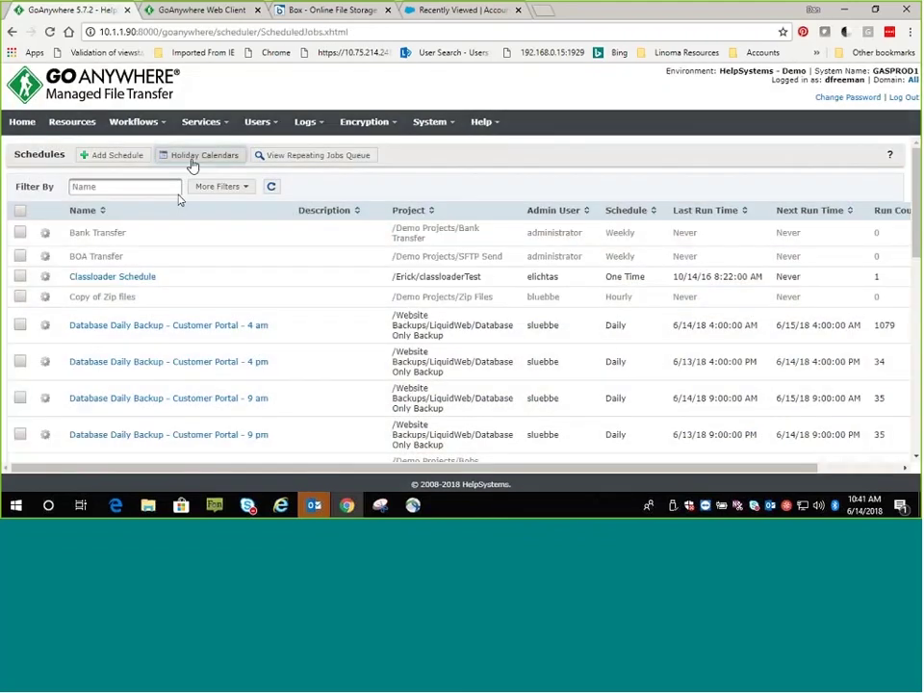
- Review the Holiday Calendars, then start a new schedule in the Demo domain
left_click(196, 165)
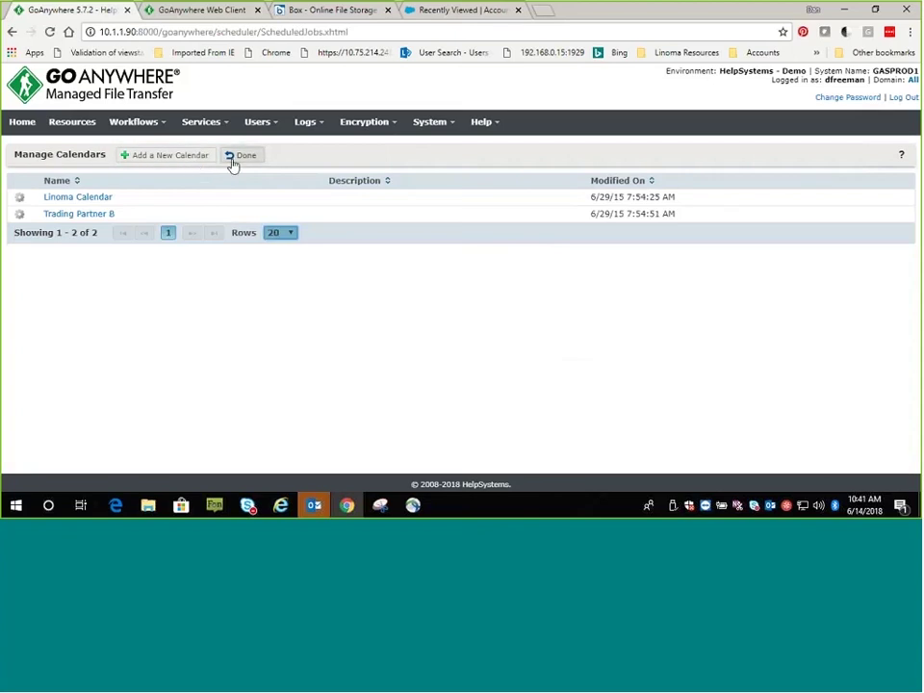
left_click(234, 158)
left_click(120, 156)
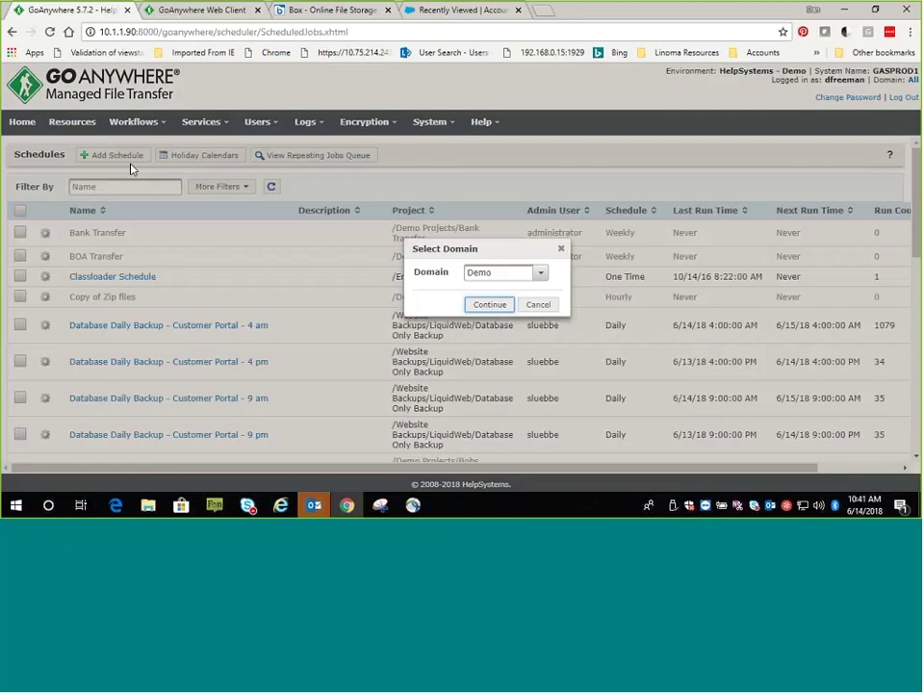
- Confirm the Demo domain and make the schedule run daily with the Linoma Calendar holidays
key("Return")
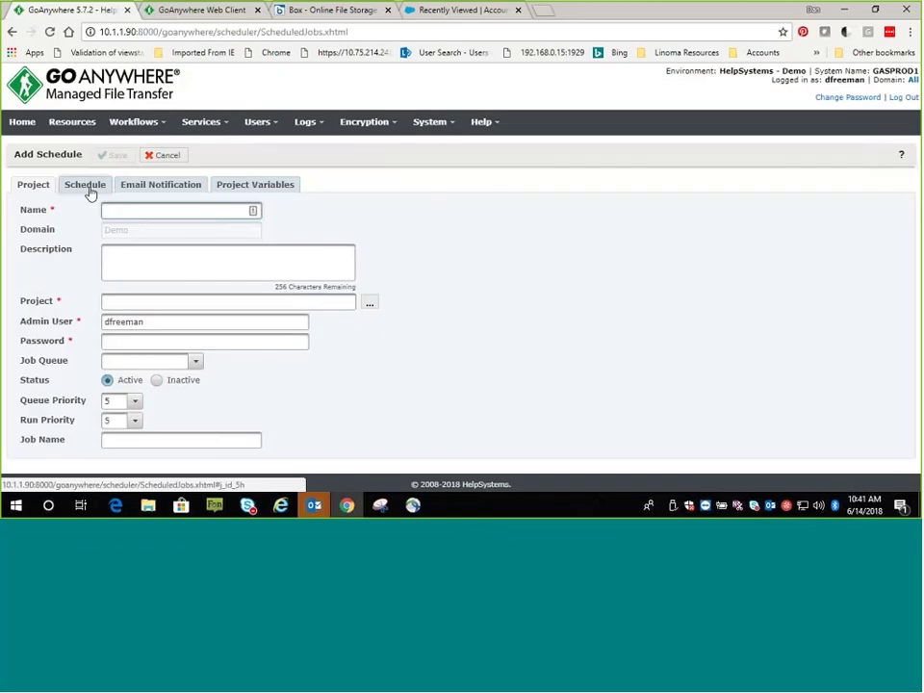
left_click(88, 188)
left_click(199, 228)
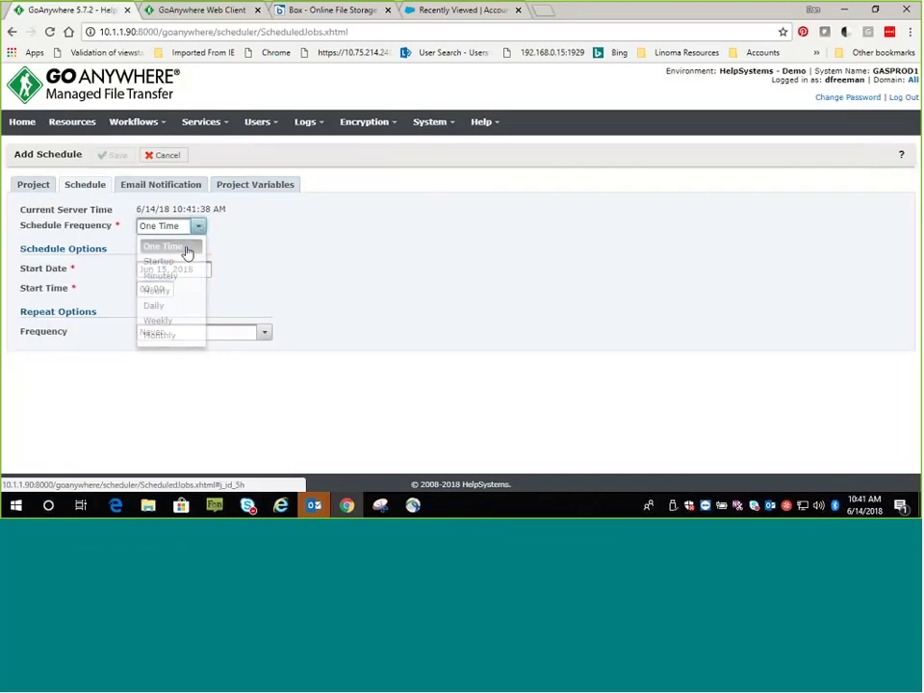
left_click(169, 305)
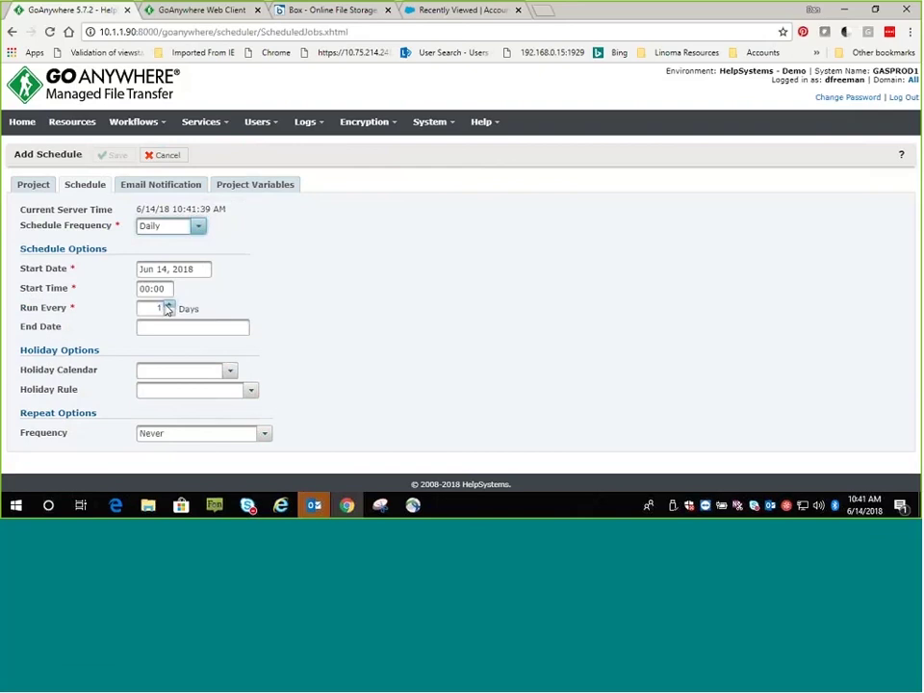
left_click(220, 373)
left_click(174, 407)
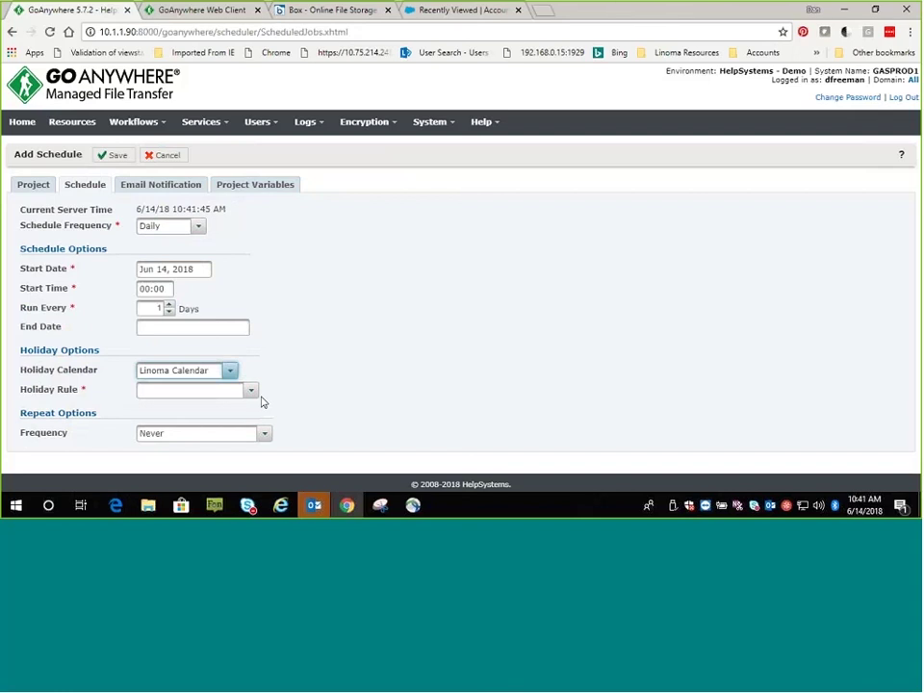
- Set the schedule to repeat on job failure for 2 hours with a 20-minute delay
left_click(252, 394)
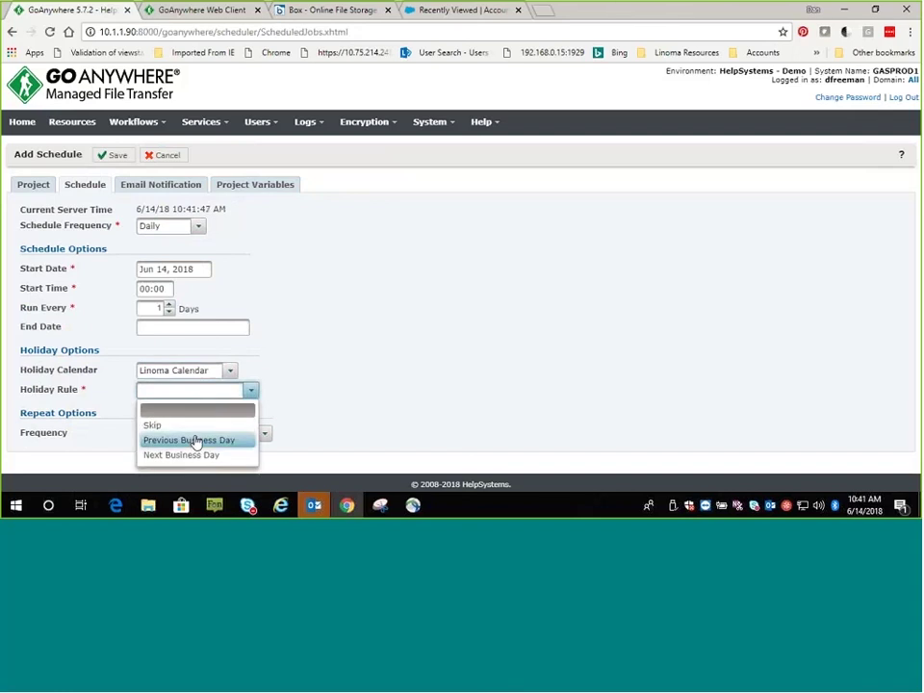
left_click(378, 364)
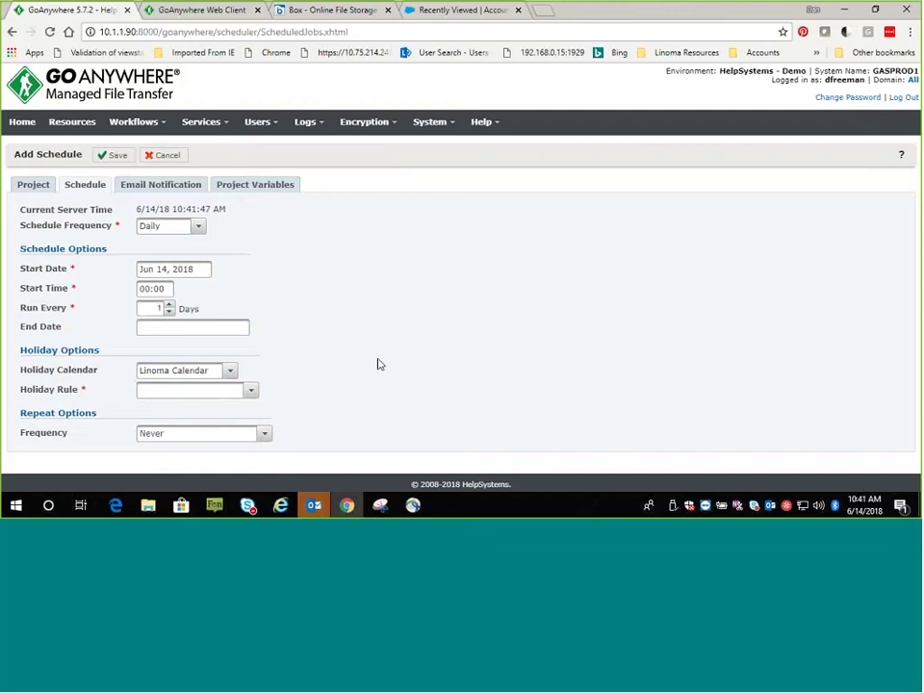
left_click(266, 435)
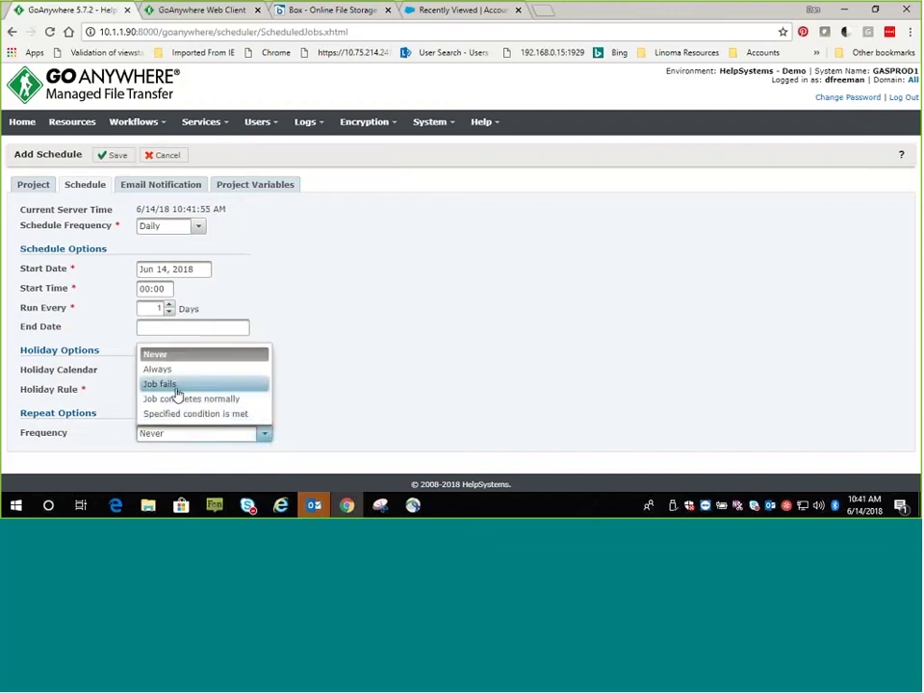
left_click(171, 388)
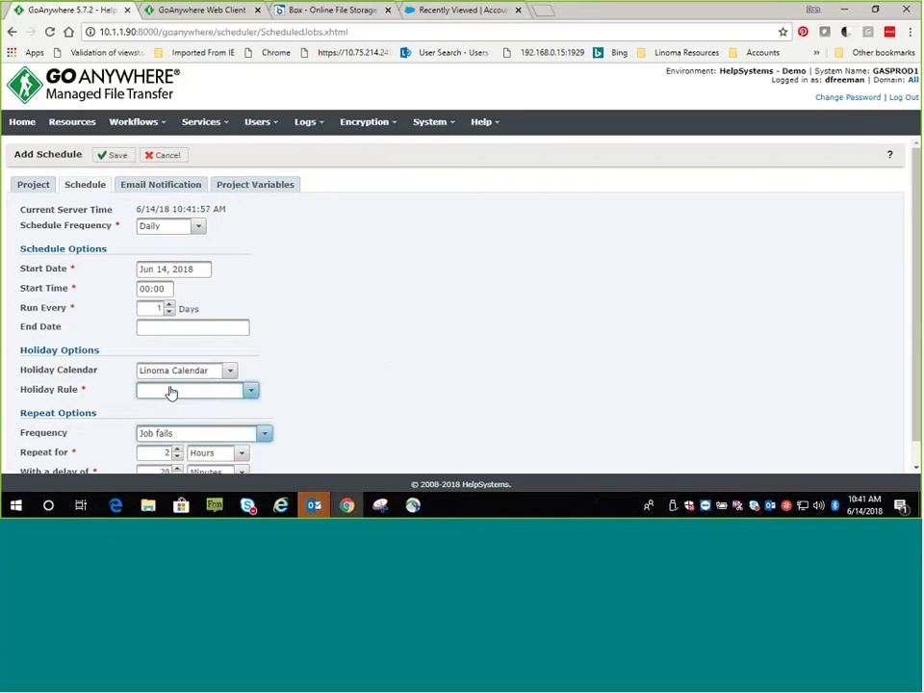
scroll(319, 379, "down", 1)
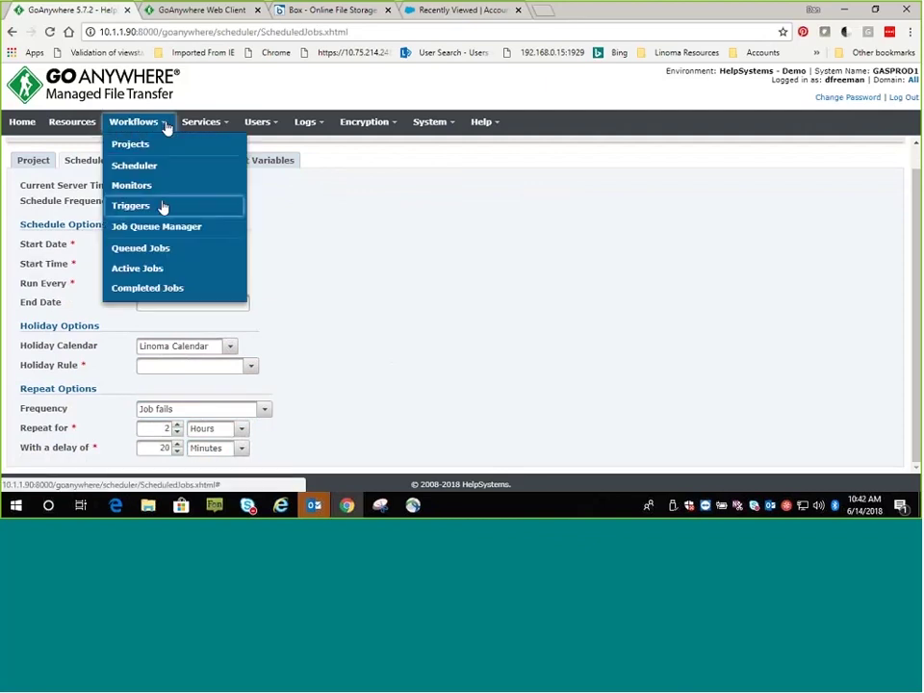
- Move to Trigger Manager and start a new Upload Successful trigger in the Demo domain
left_click(172, 207)
left_click(459, 299)
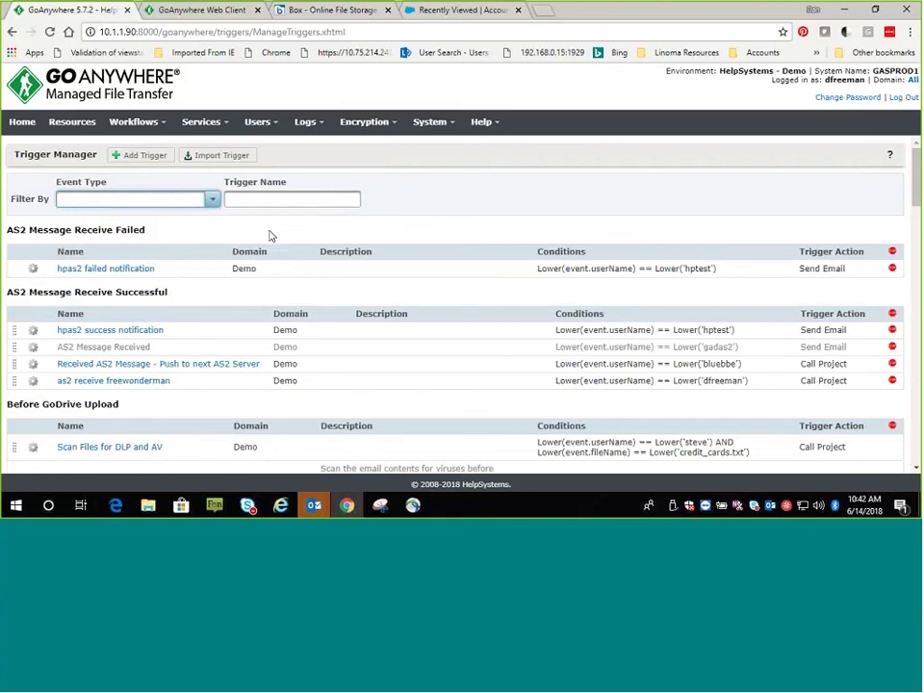
left_click(139, 155)
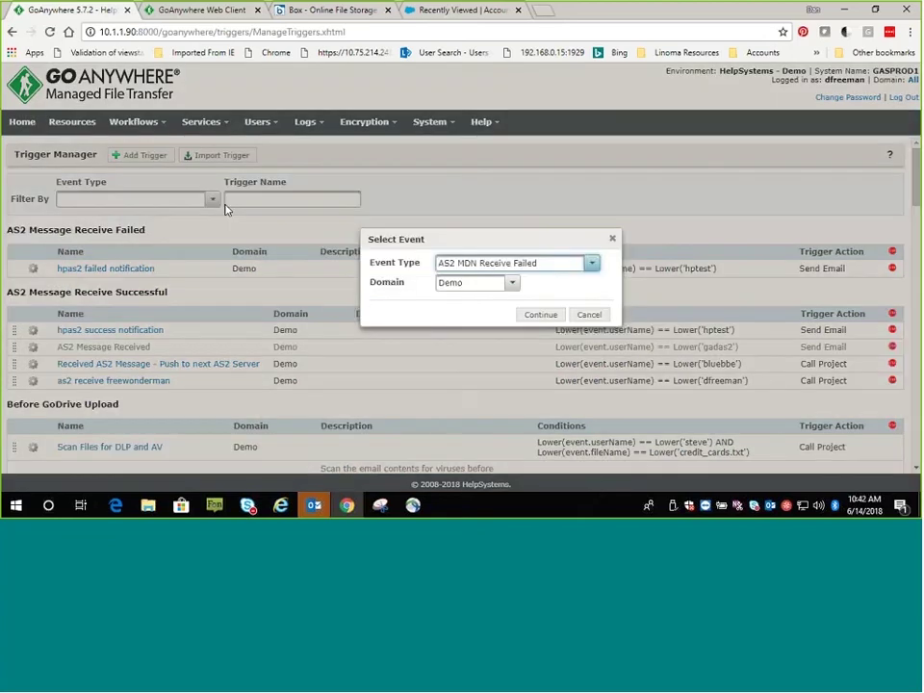
left_click(592, 263)
scroll(577, 356, "down", 6)
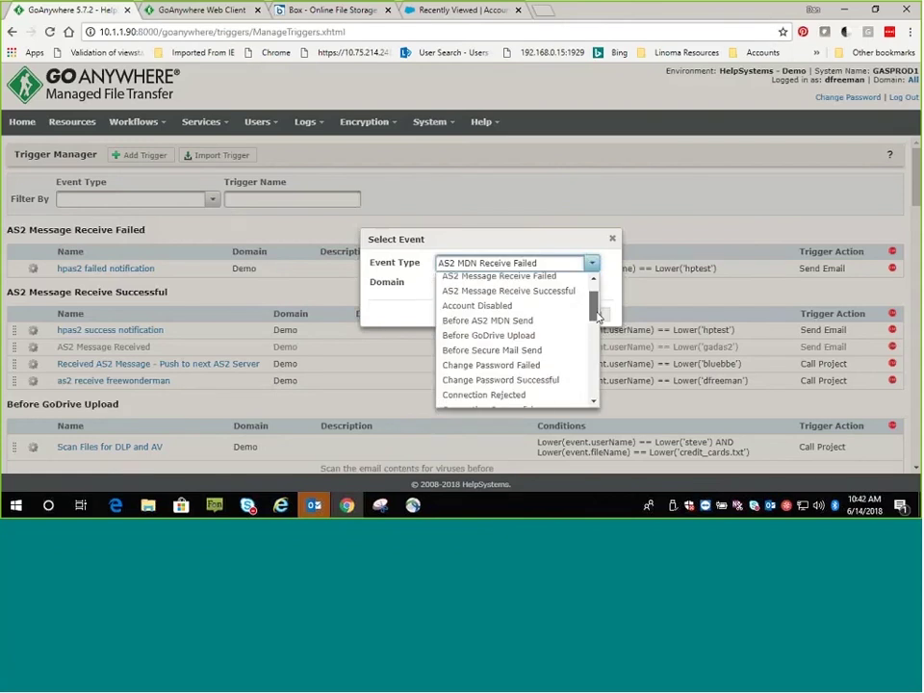
left_click(511, 395)
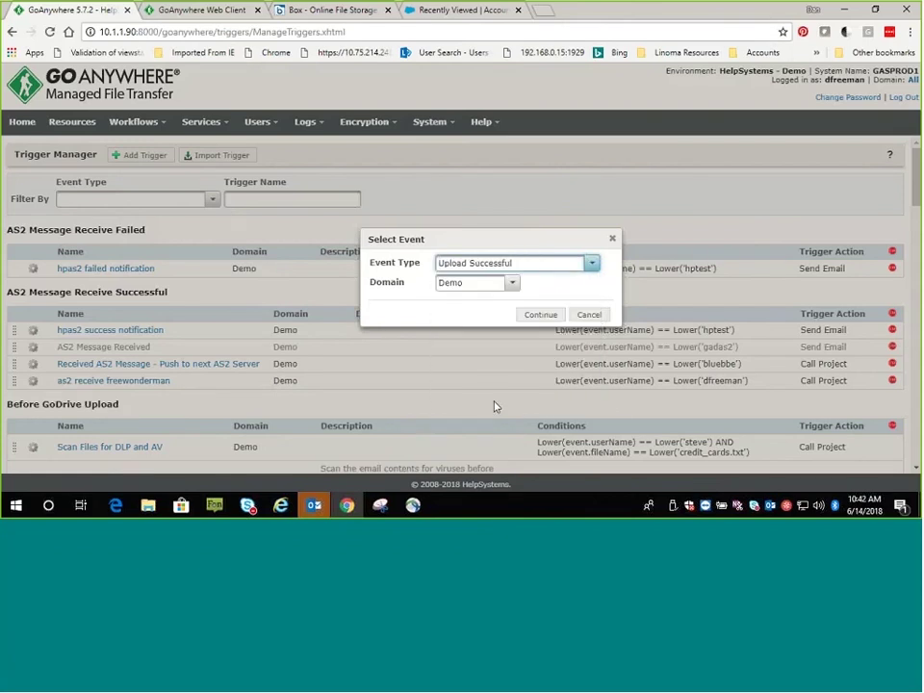
left_click(540, 313)
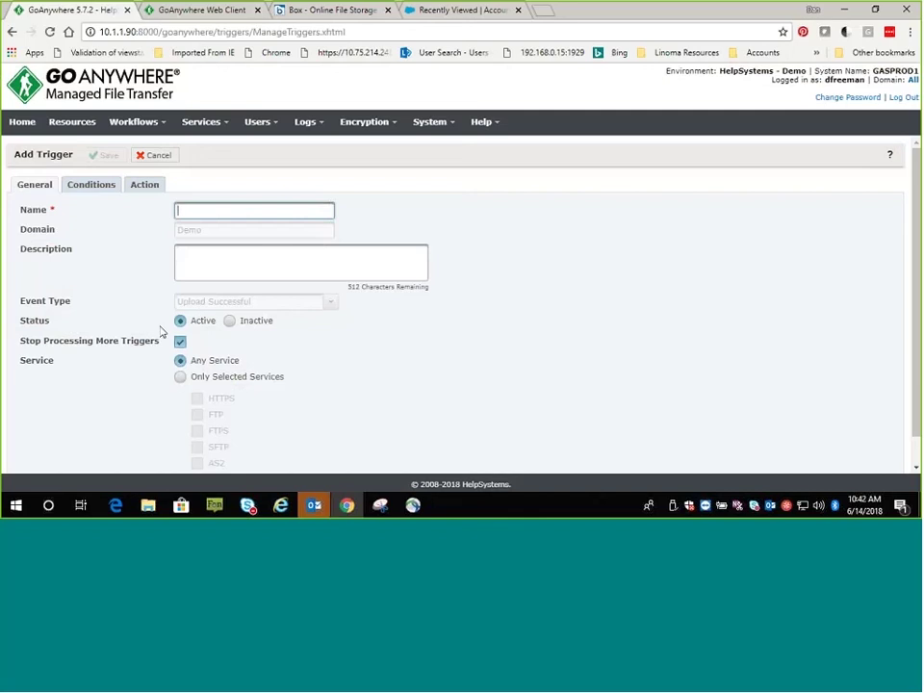
- Add a trigger condition: event.userName Equals the selected web user's name
left_click(90, 184)
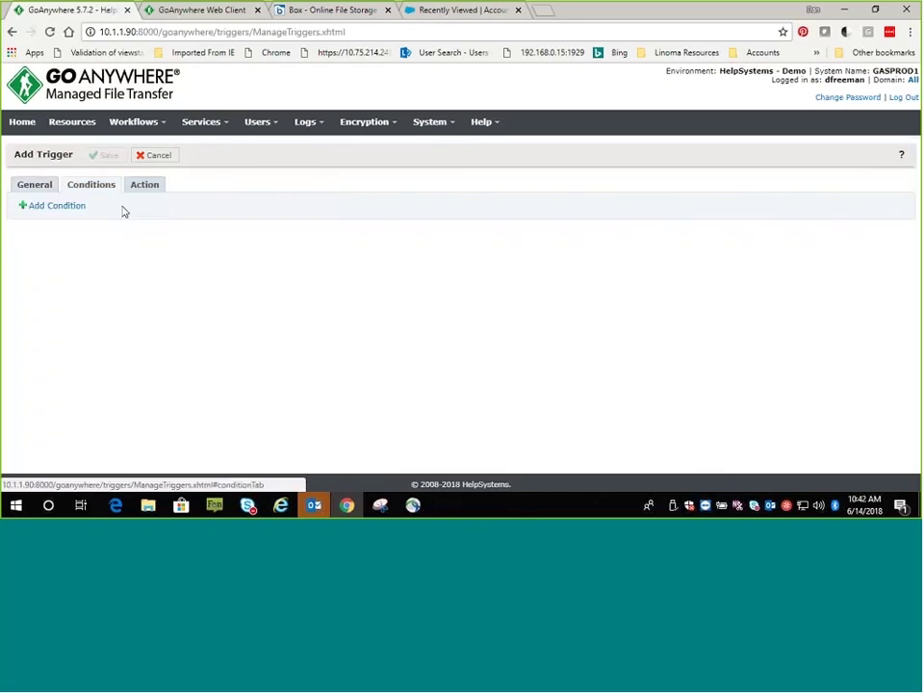
left_click(60, 206)
left_click(252, 247)
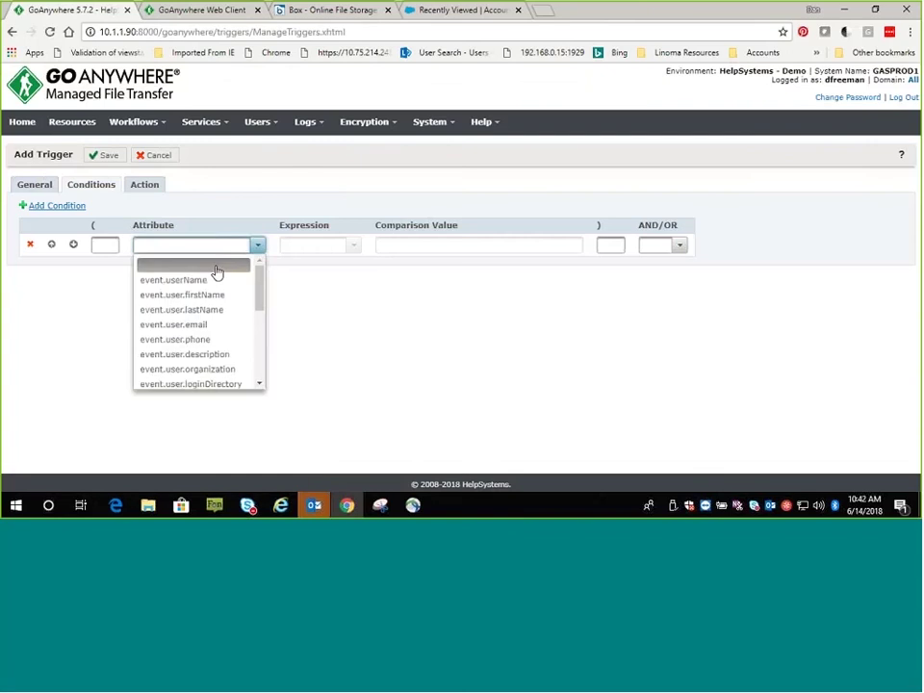
left_click(187, 283)
left_click(320, 245)
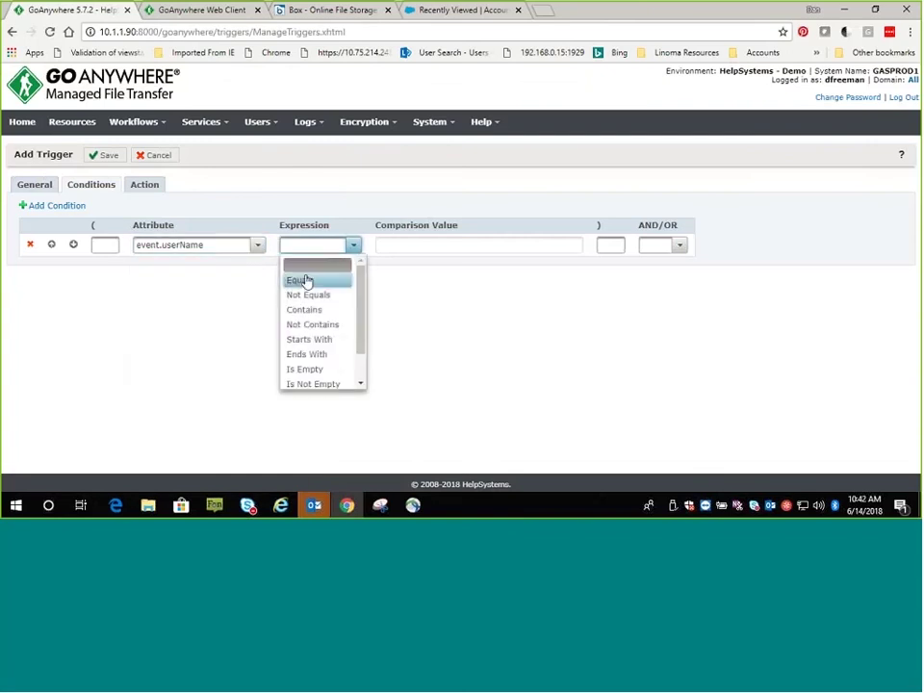
left_click(305, 282)
left_click(408, 246)
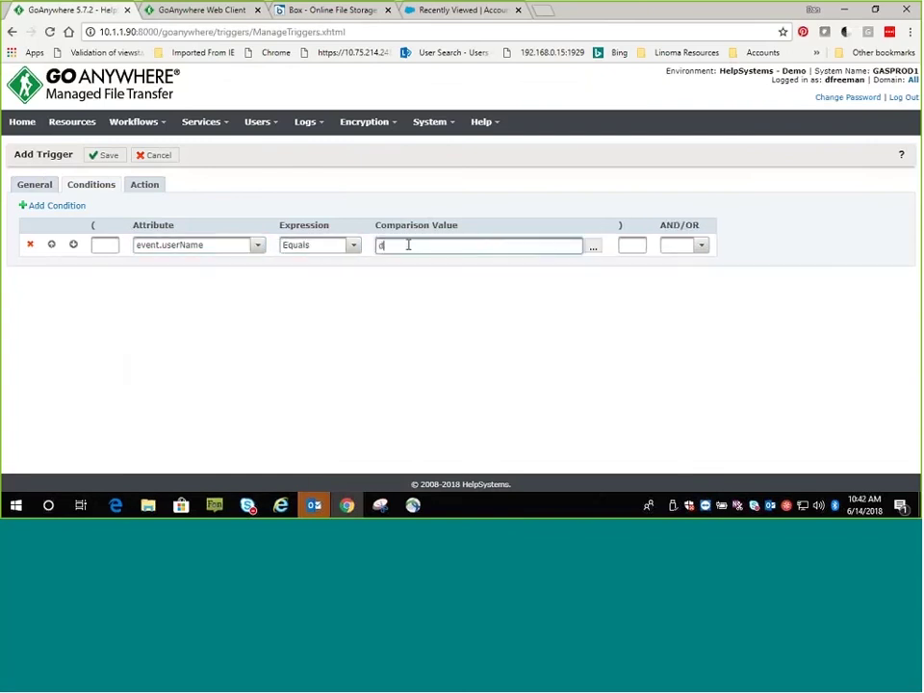
left_click(418, 279)
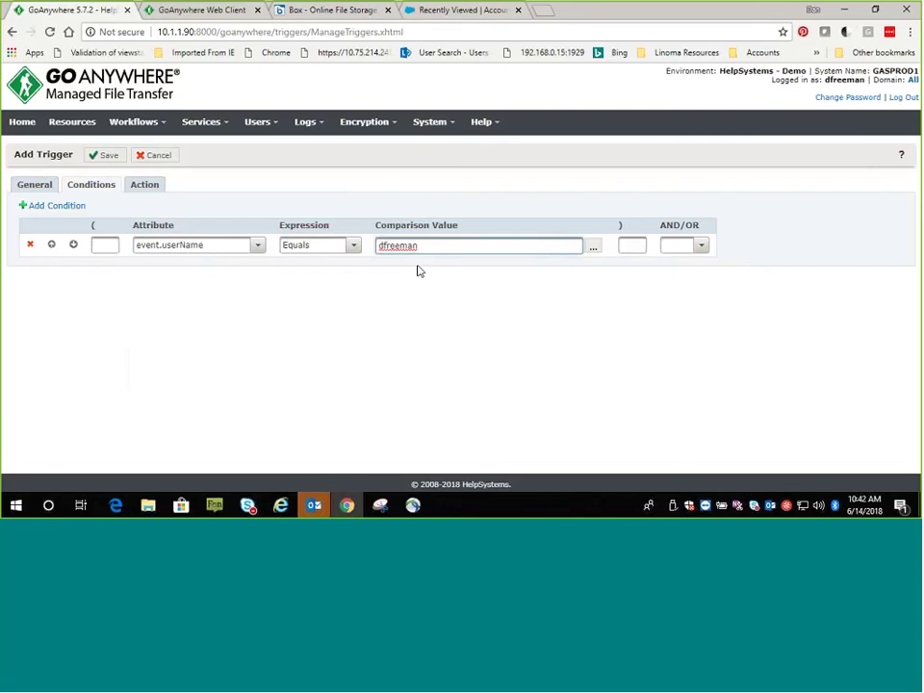
left_click(154, 192)
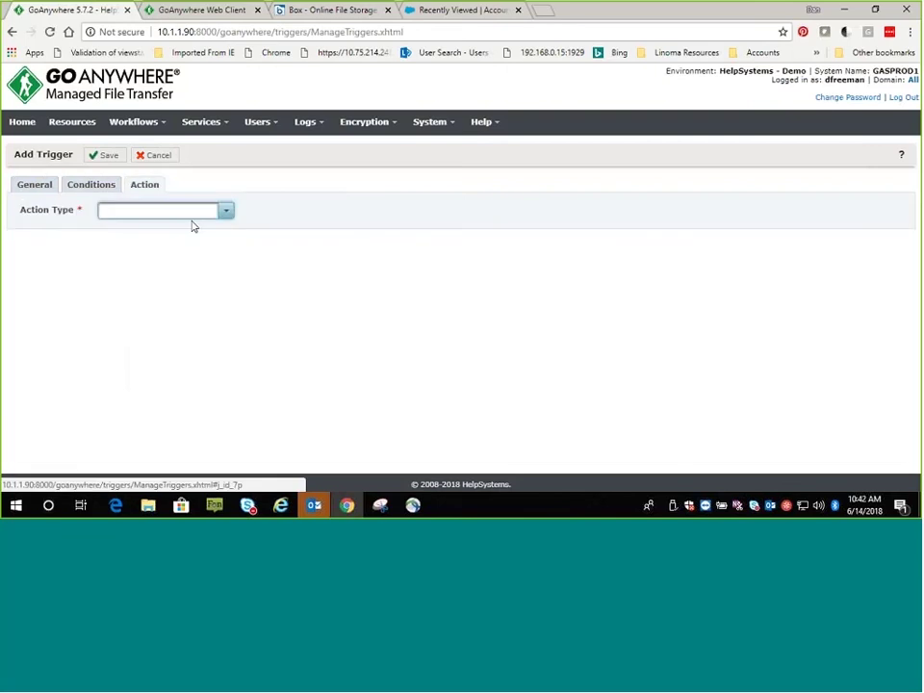
- Cancel the unfinished trigger, start another one, and list the available event types
left_click(190, 216)
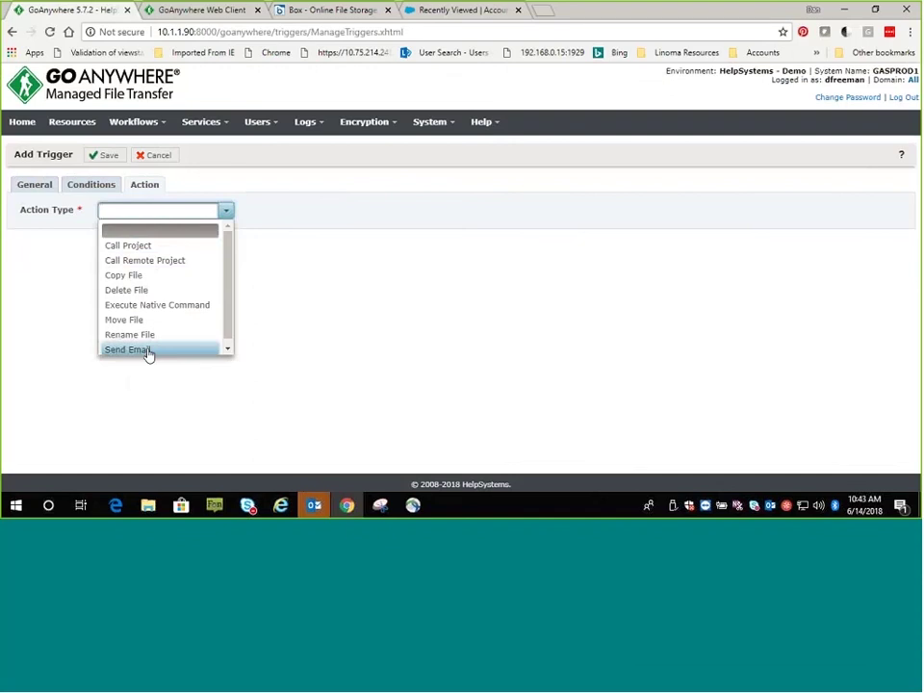
left_click(154, 157)
left_click(142, 156)
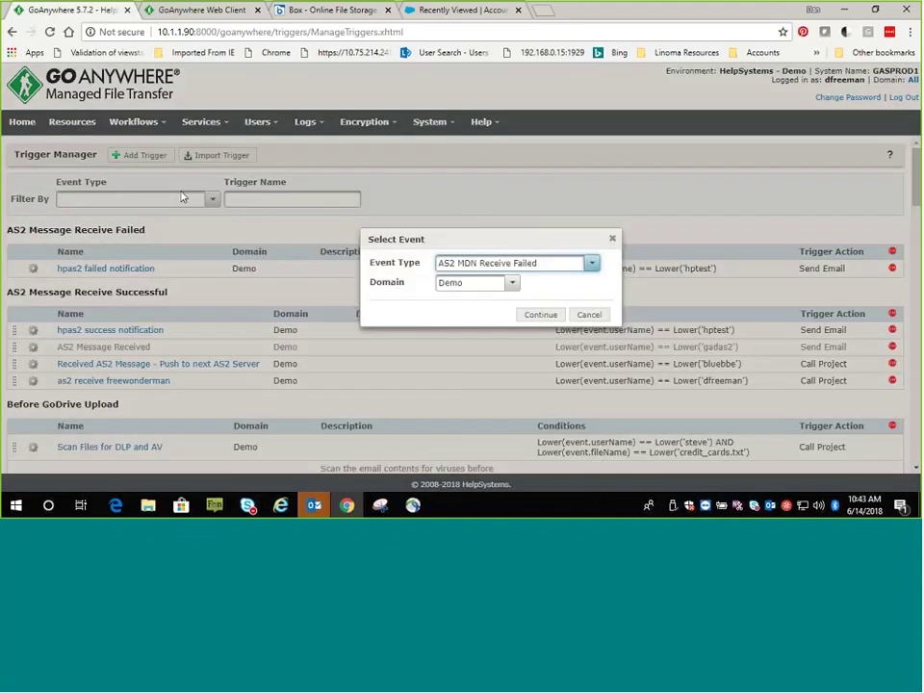
left_click(592, 262)
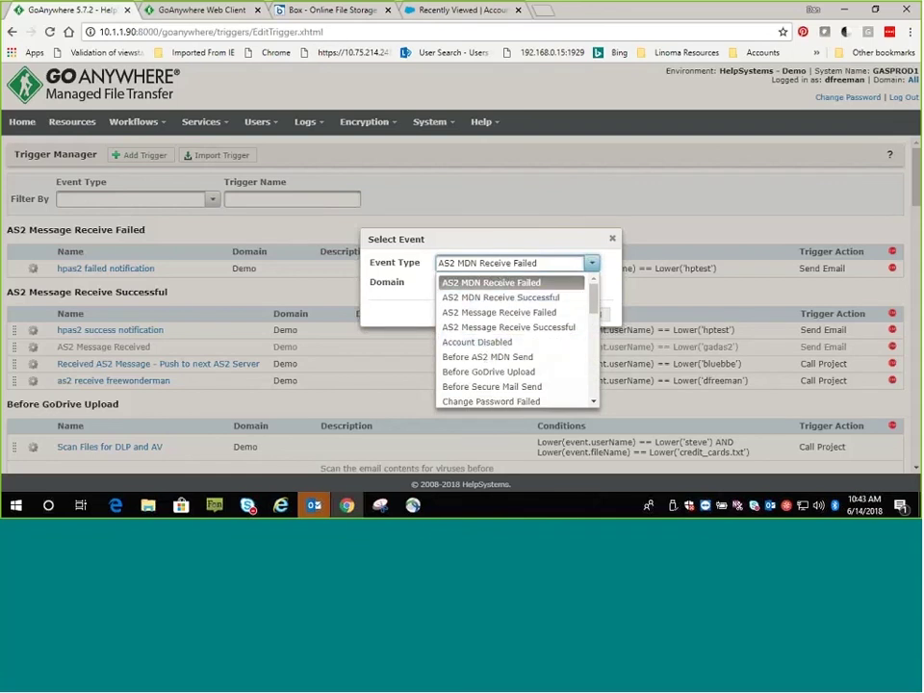
- Dismiss the Select Event dialog without picking an event type
left_click(538, 237)
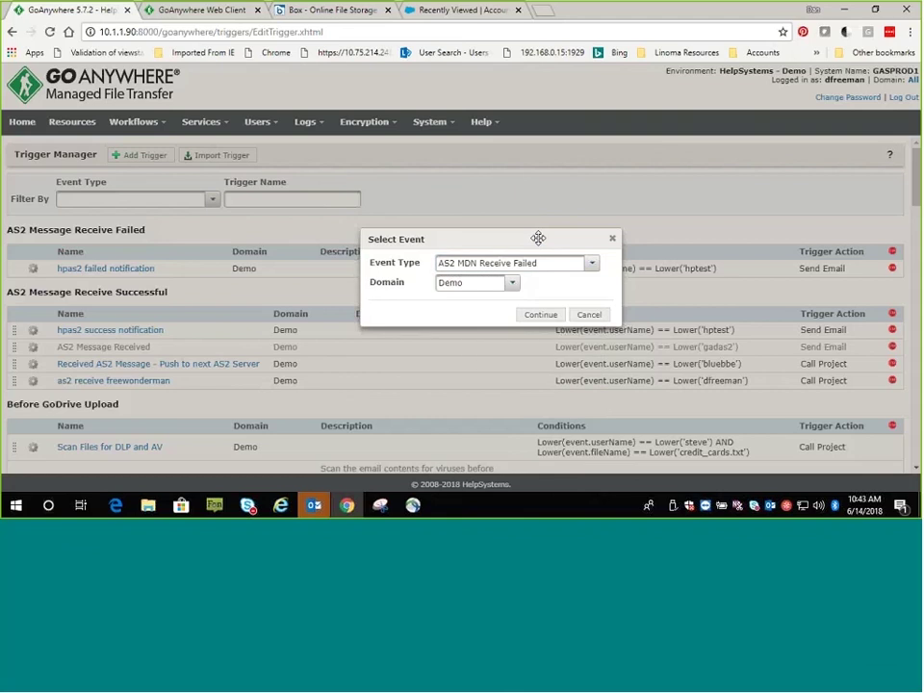
left_click(611, 239)
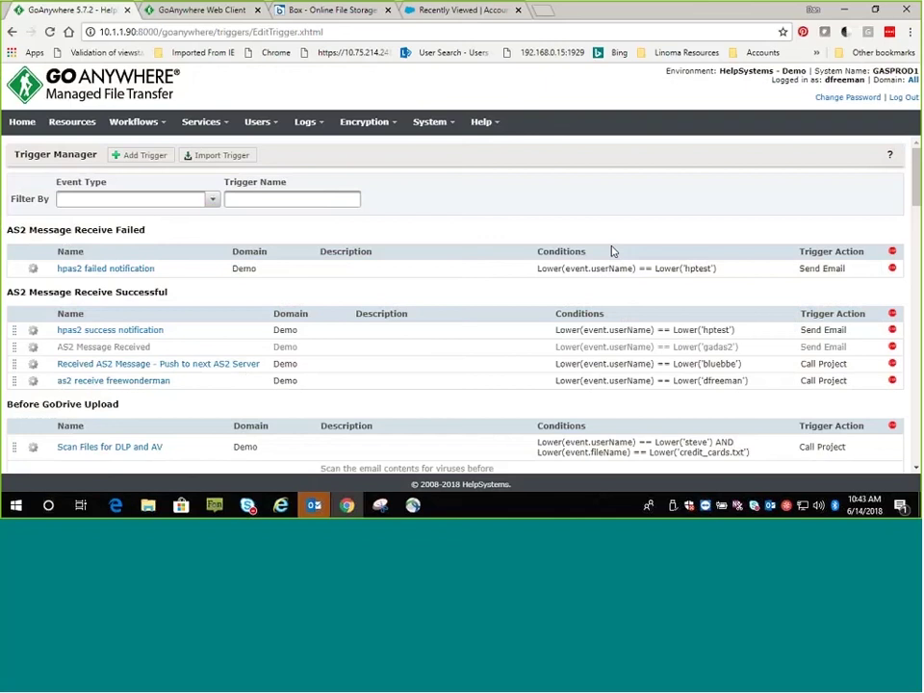
- Open Service Manager and check the HTTPS/AS2 service actions on GASPROD1 and GASPROD2
left_click(202, 122)
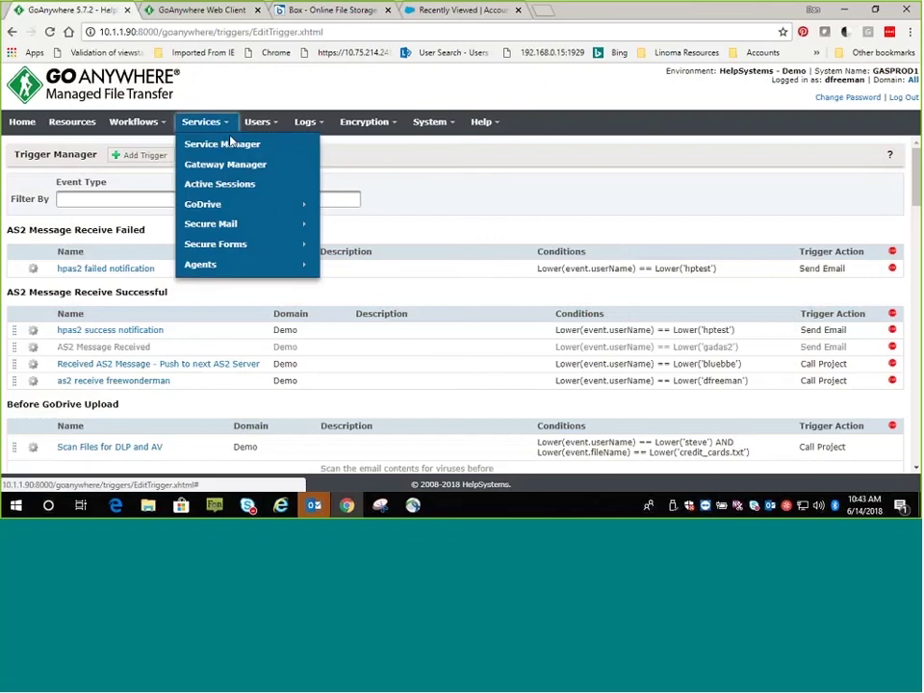
left_click(222, 148)
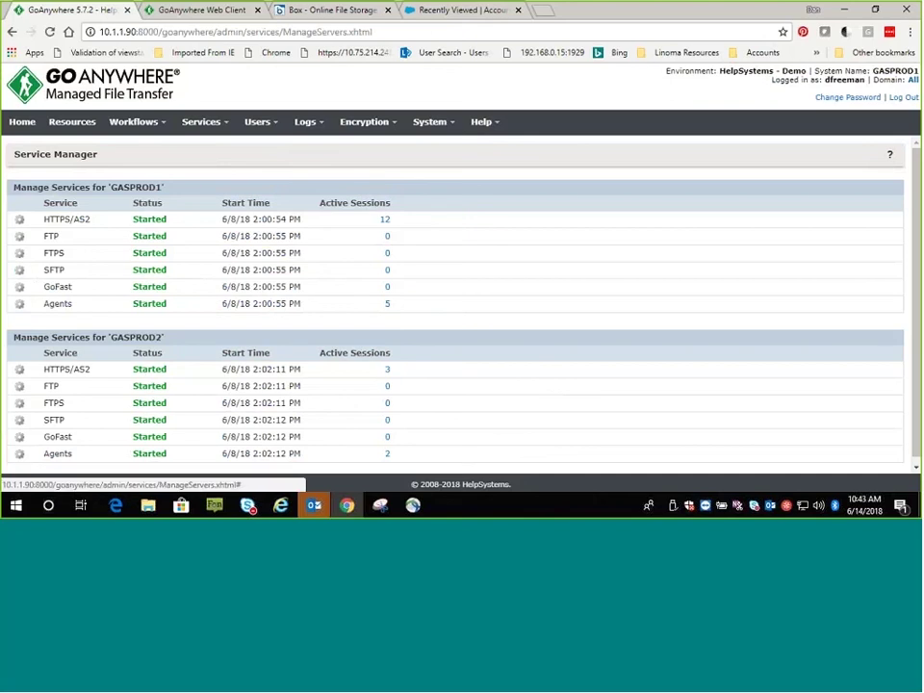
left_click(22, 220)
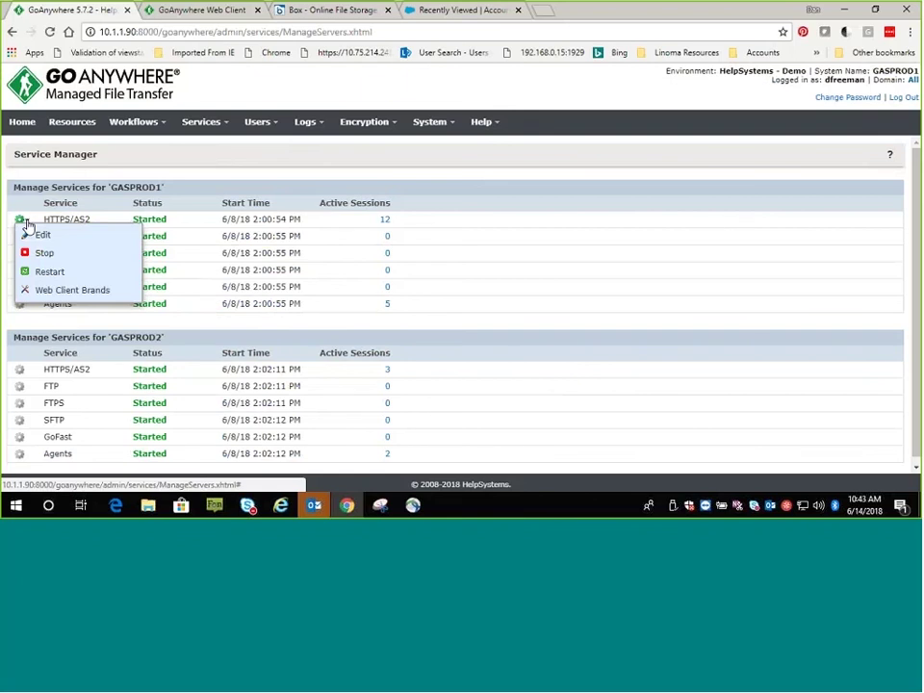
left_click(259, 122)
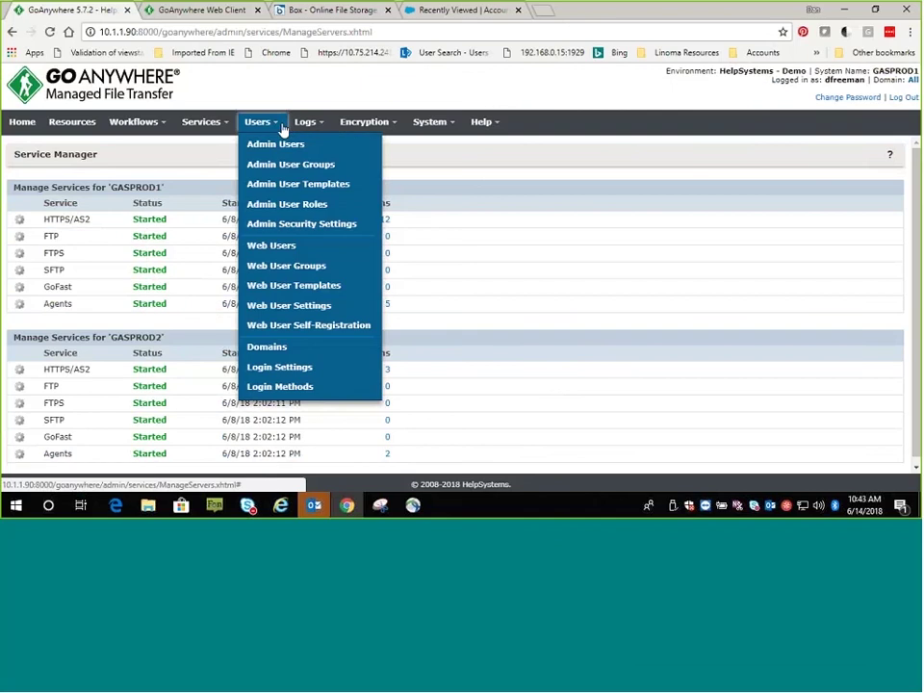
- Filter Web Users by the user's name, open that account, and show its Authentication settings
left_click(279, 250)
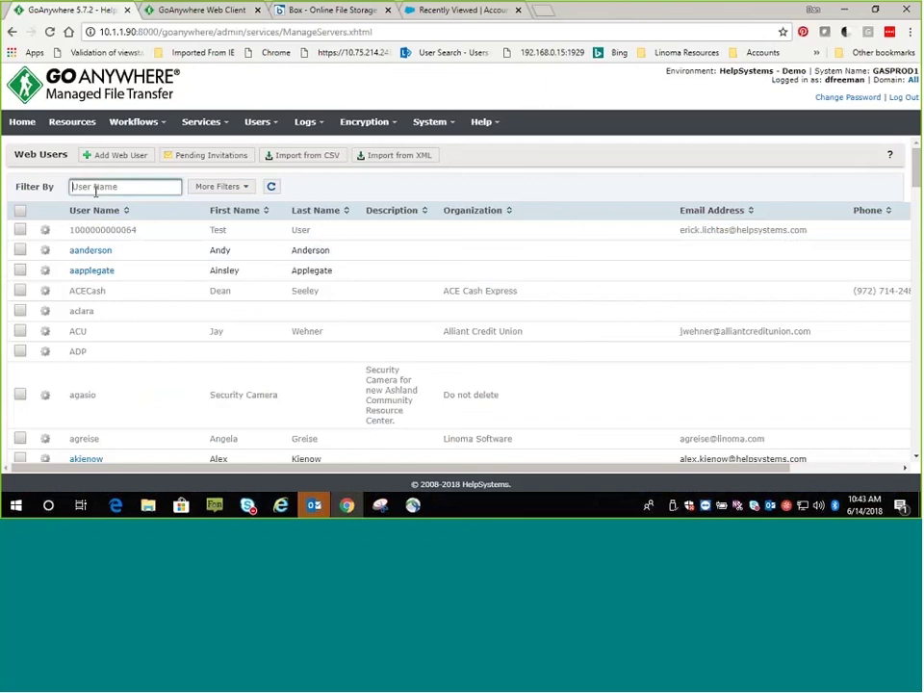
left_click(86, 233)
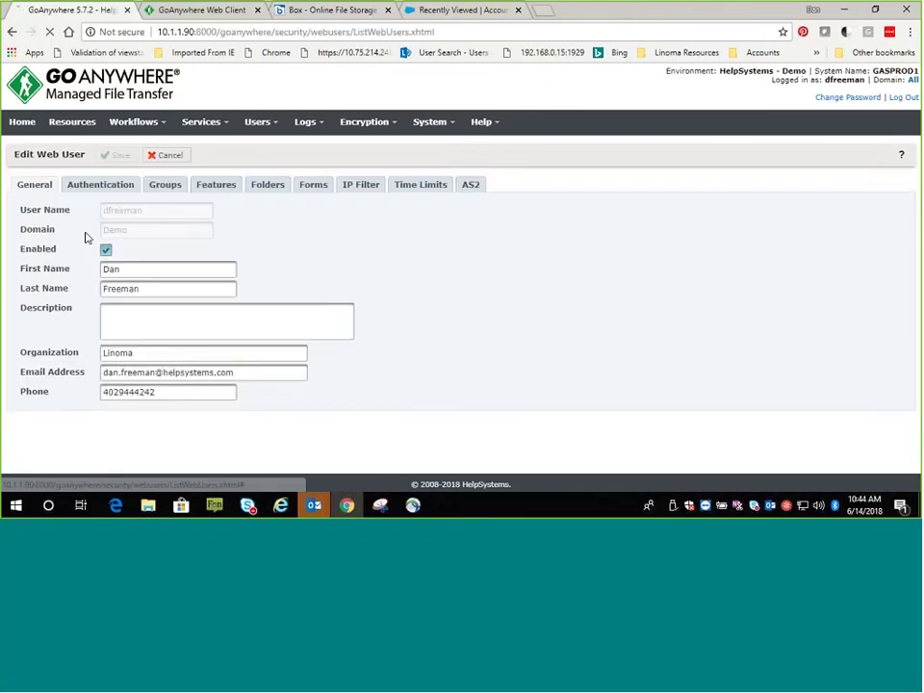
left_click(99, 185)
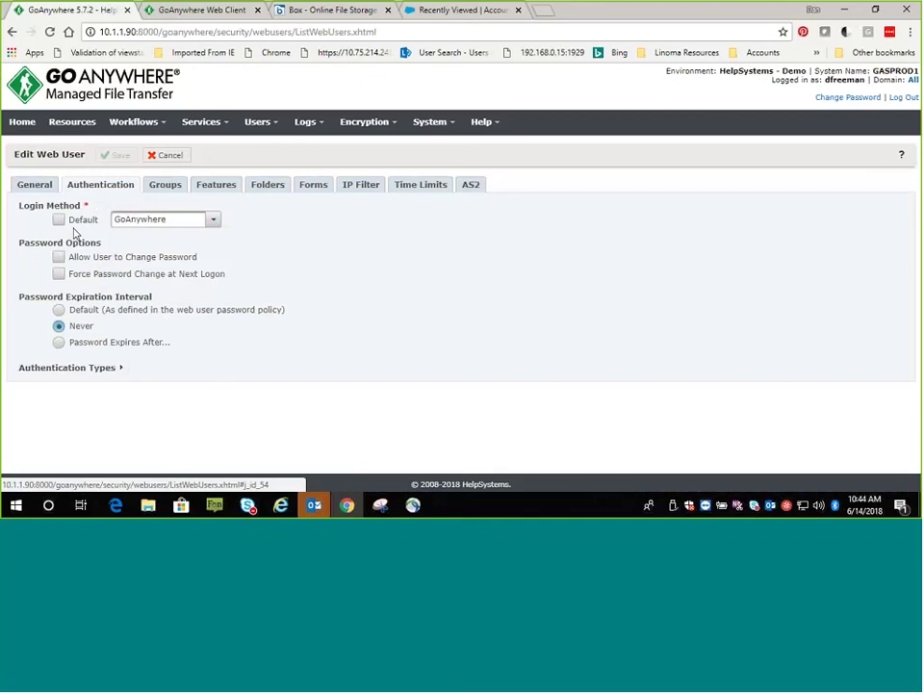
- Switch the login method to Active Directory and expand the per-protocol authentication types
left_click(213, 220)
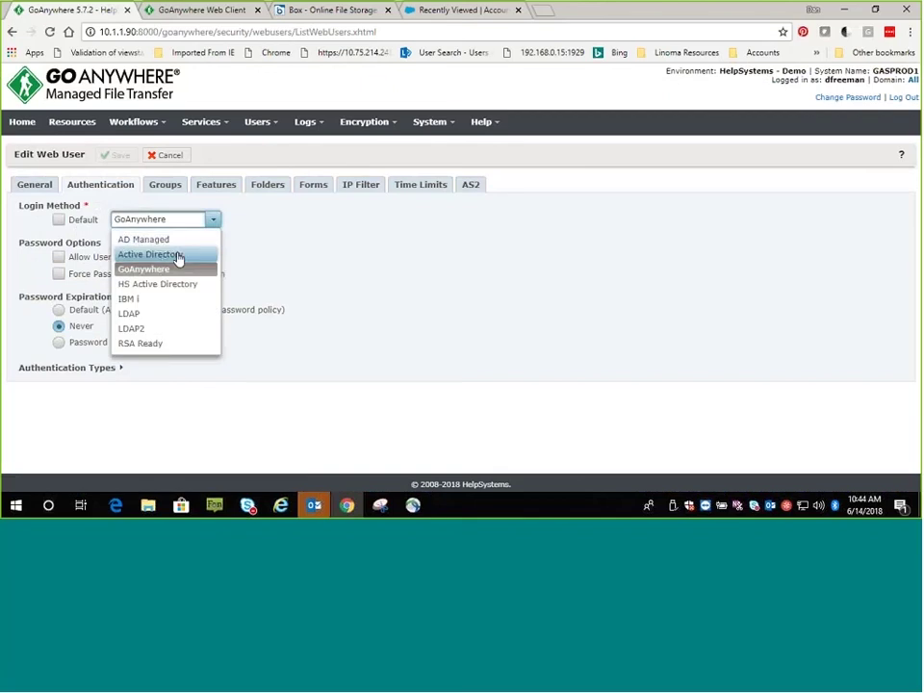
left_click(179, 256)
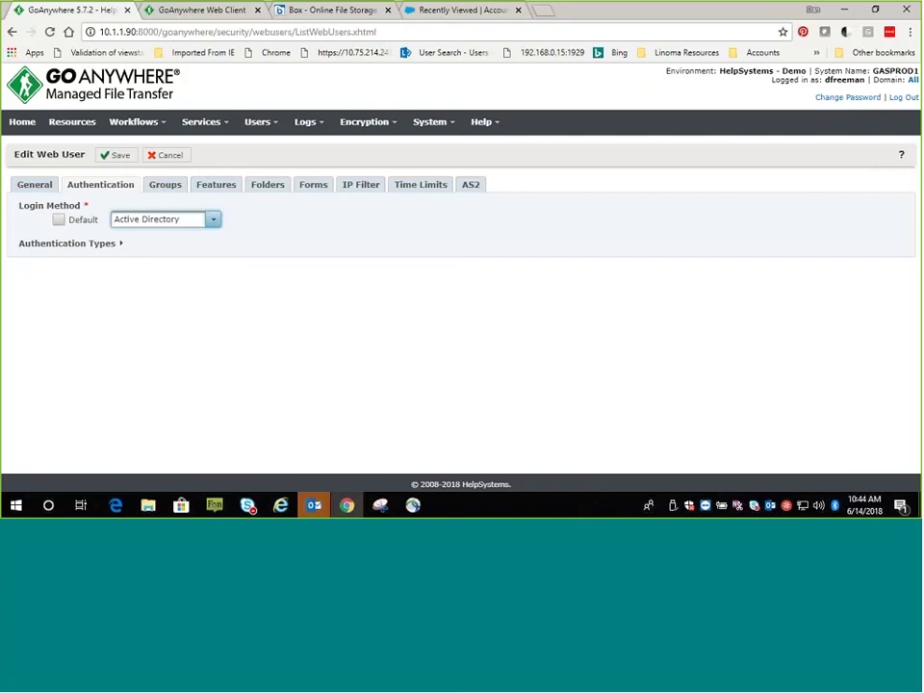
left_click(94, 245)
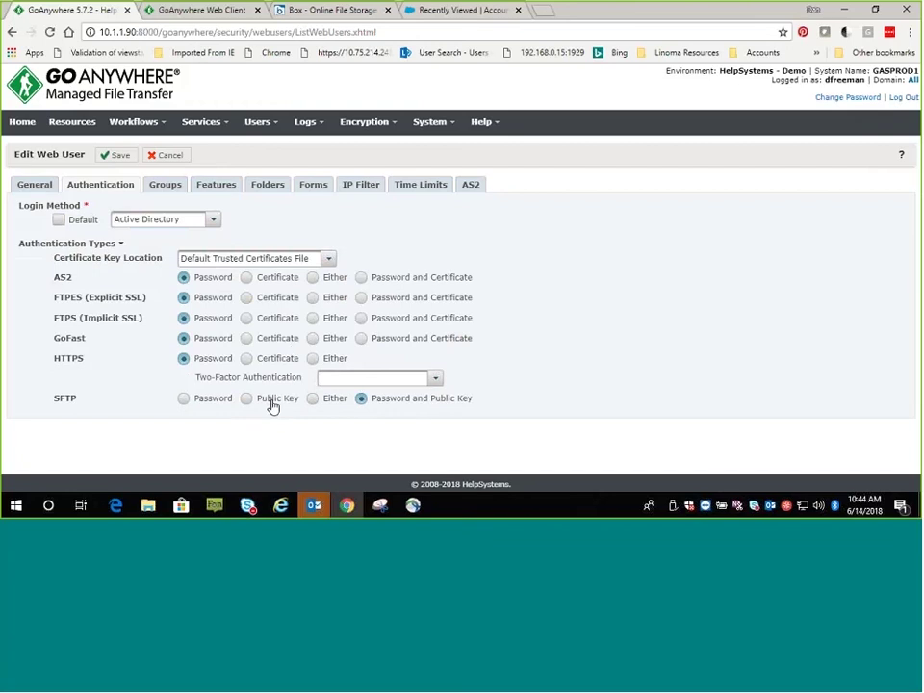
- Leave two-factor authentication unset and view the user's Features settings
left_click(435, 378)
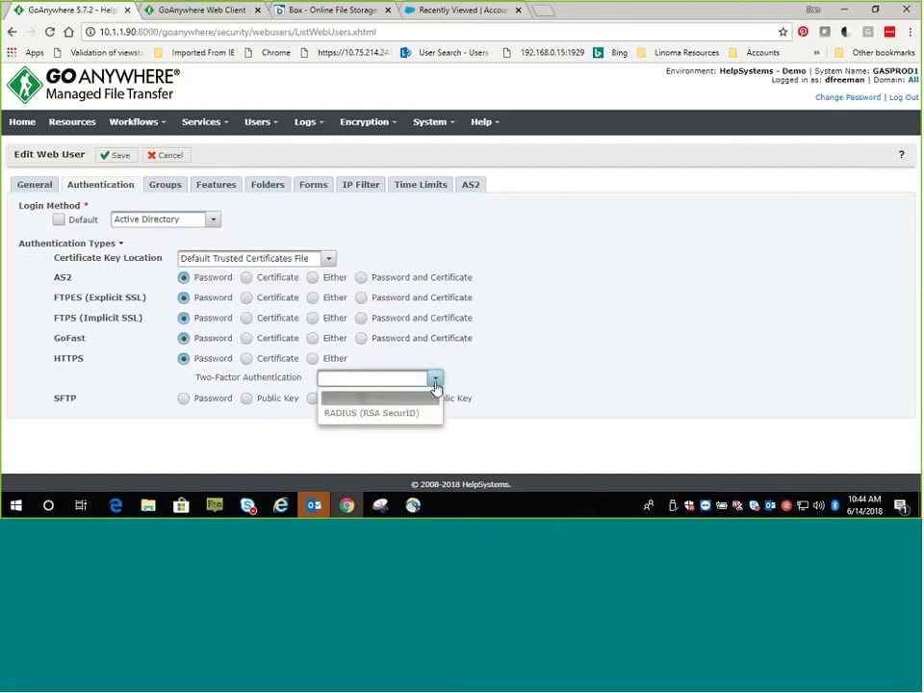
left_click(435, 378)
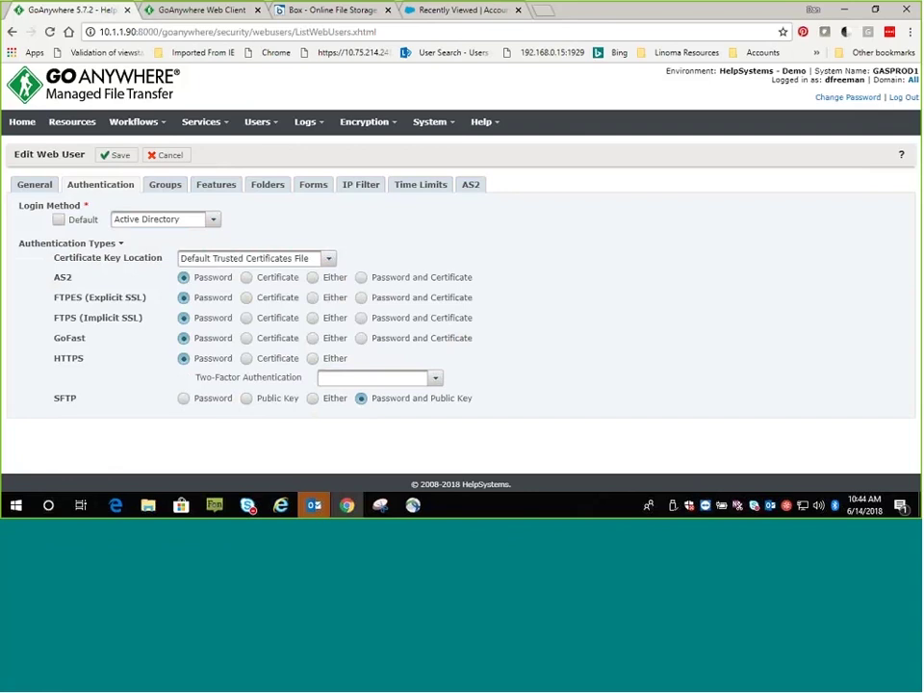
left_click(217, 185)
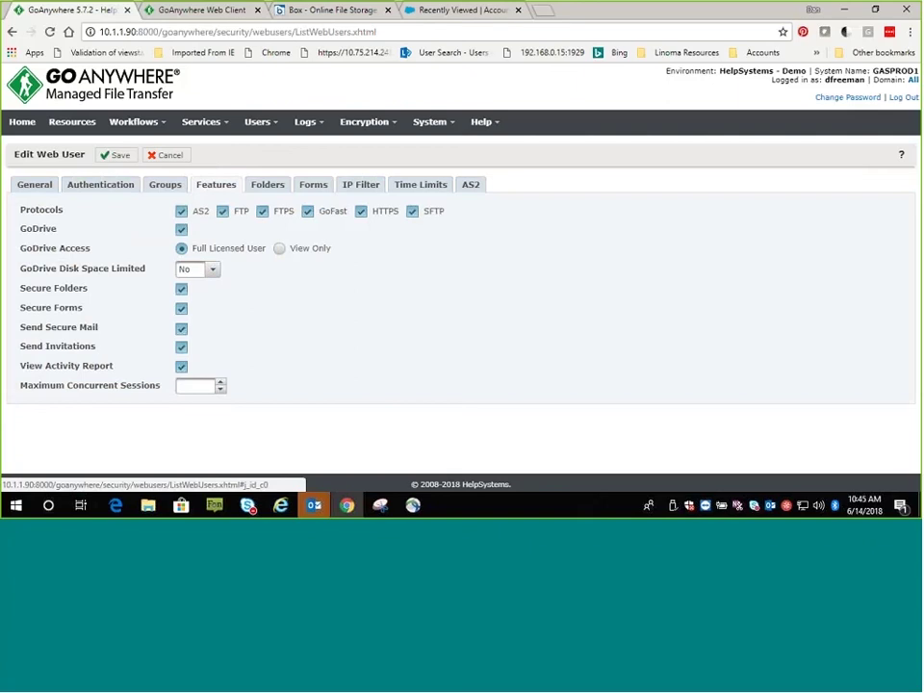
- Show the web user's Folders settings, with the default home directory's permissions
left_click(270, 191)
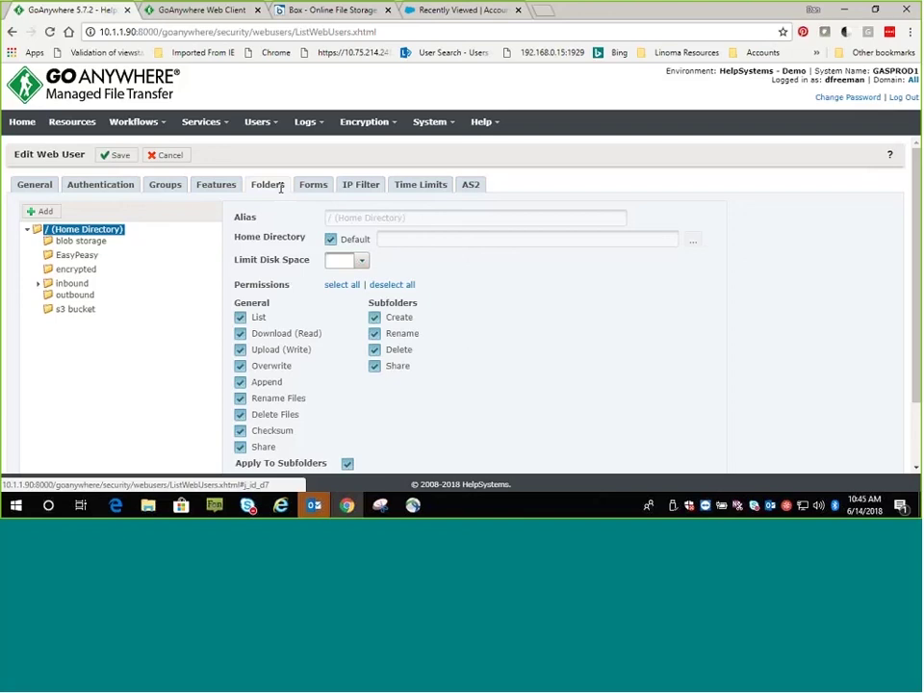
- Inspect the Home Directory and blob storage folders, noting the blob storage's Azure resource path
left_click(69, 232)
left_click(332, 243)
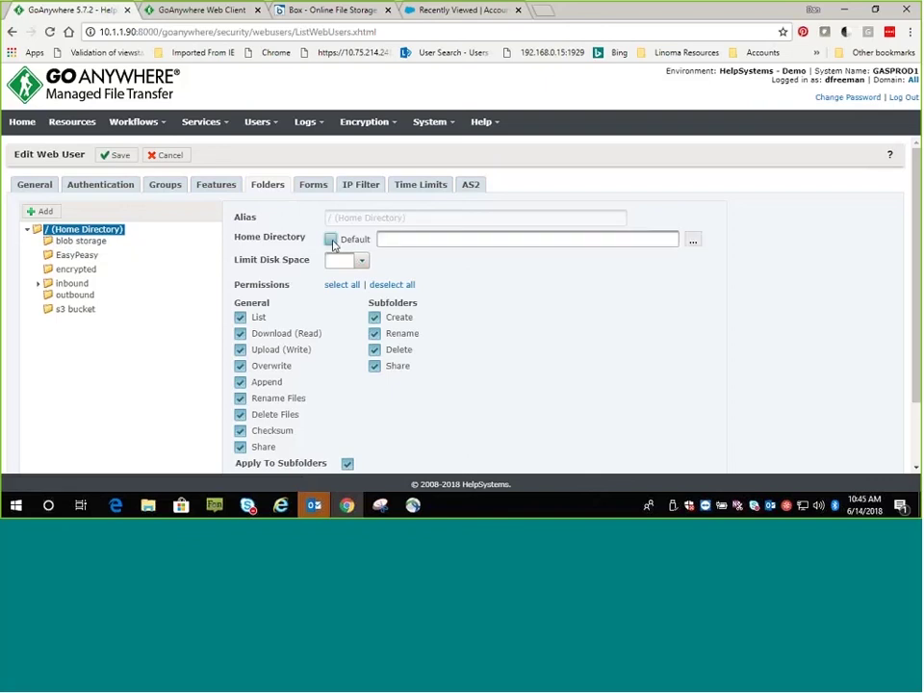
left_click(332, 240)
left_click(78, 242)
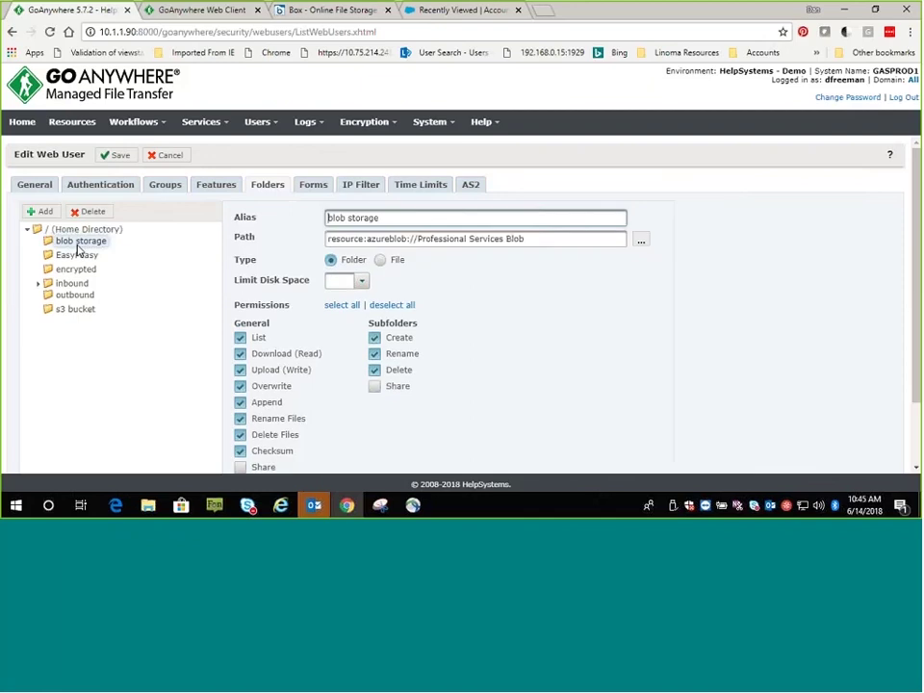
left_click(58, 242)
left_click(57, 242)
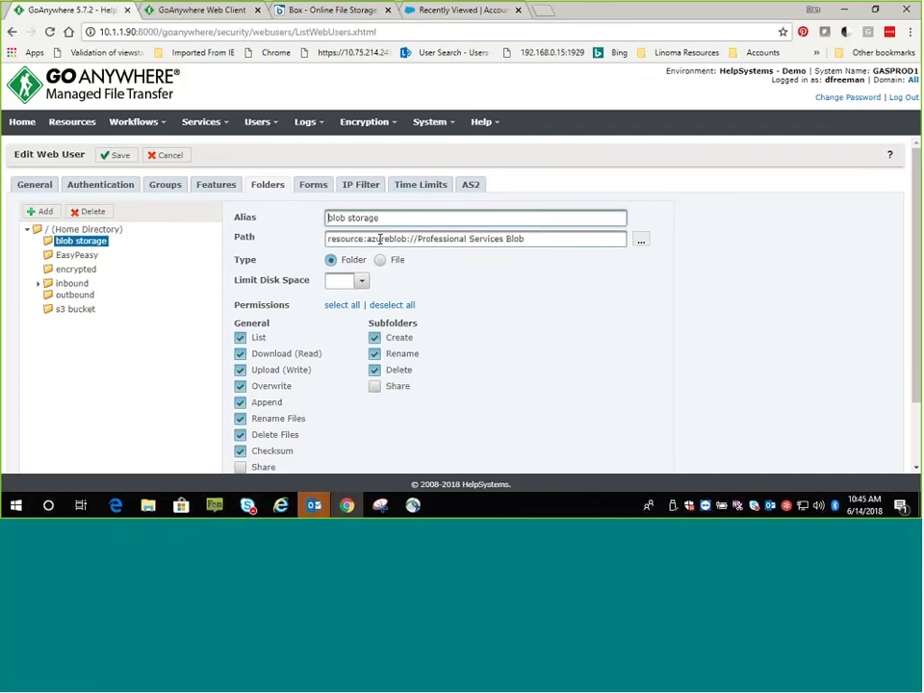
left_click_drag(448, 238, 353, 241)
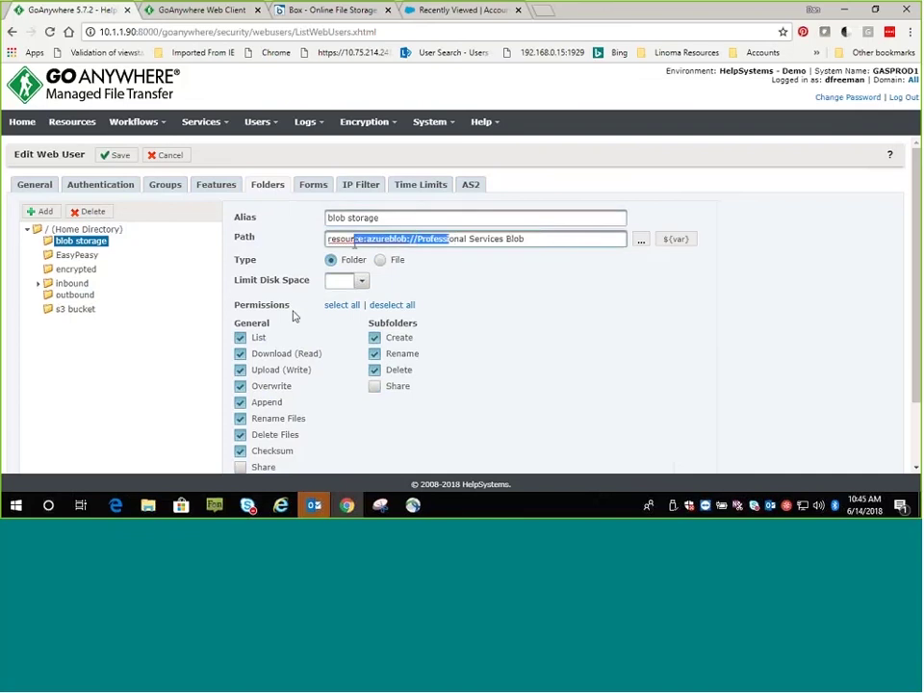
- Inspect the encrypted, inbound and s3 bucket folders, noting the inbound mount point and S3 resource prefix
left_click(79, 271)
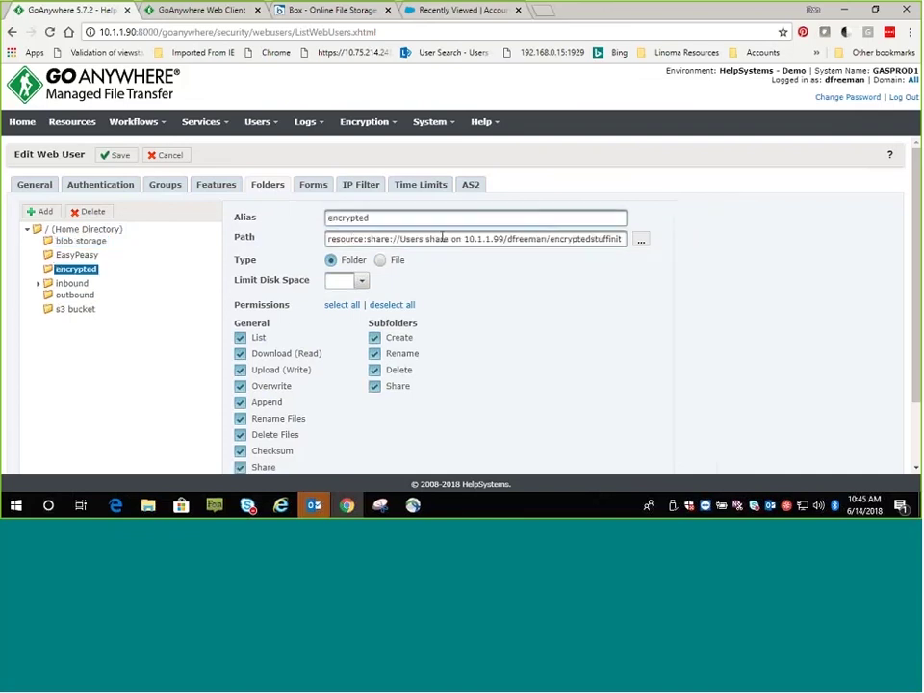
left_click(71, 283)
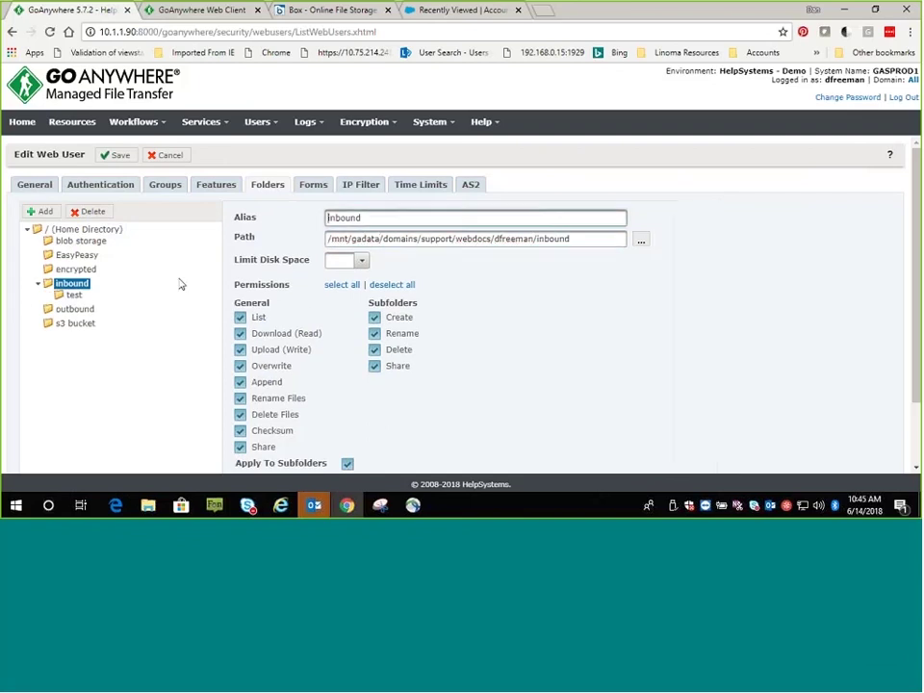
left_click_drag(381, 239, 328, 238)
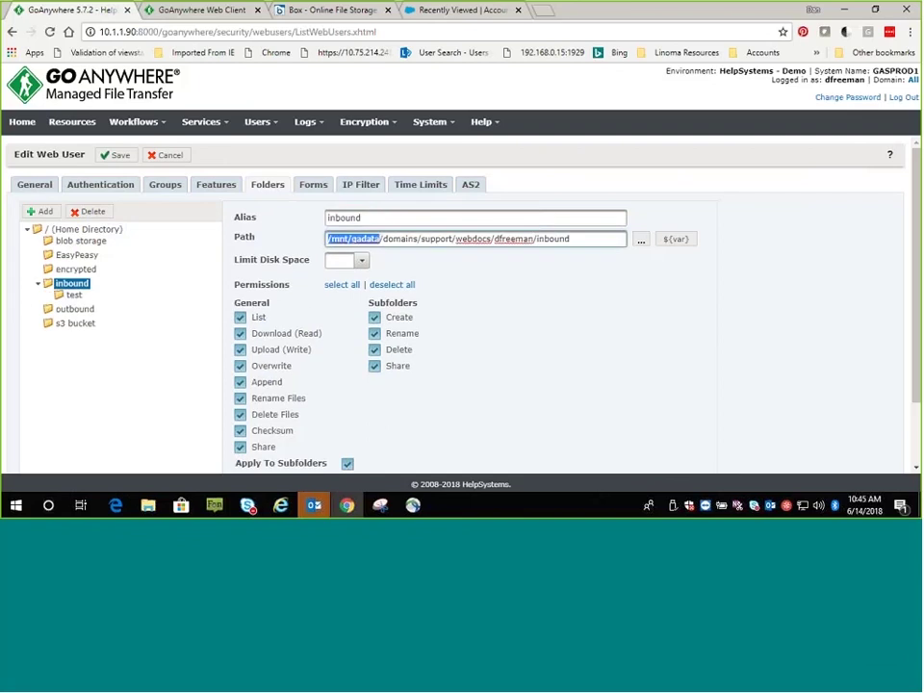
left_click(75, 324)
left_click(386, 239)
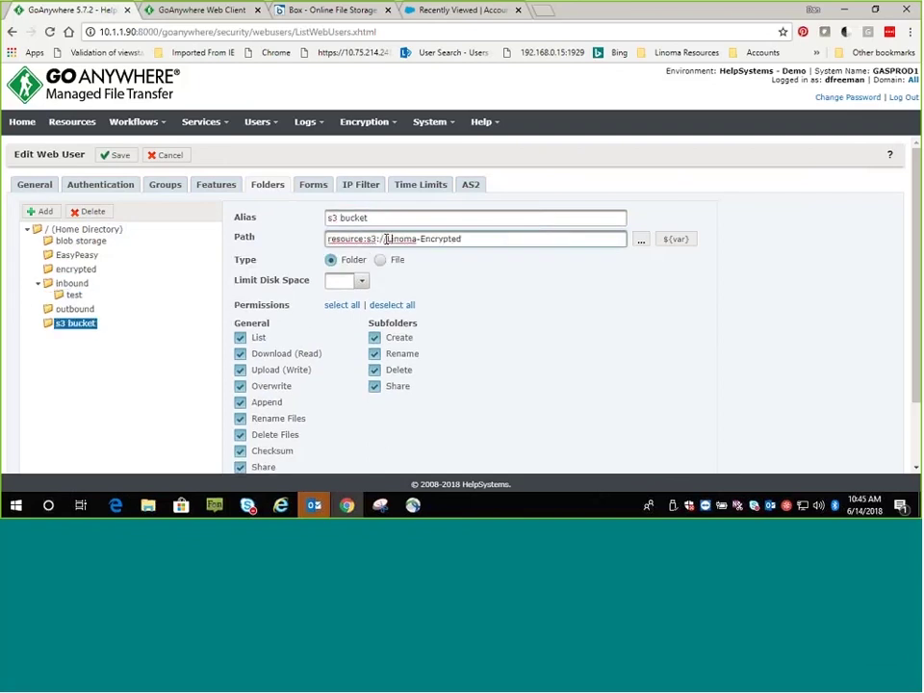
left_click_drag(387, 238, 242, 337)
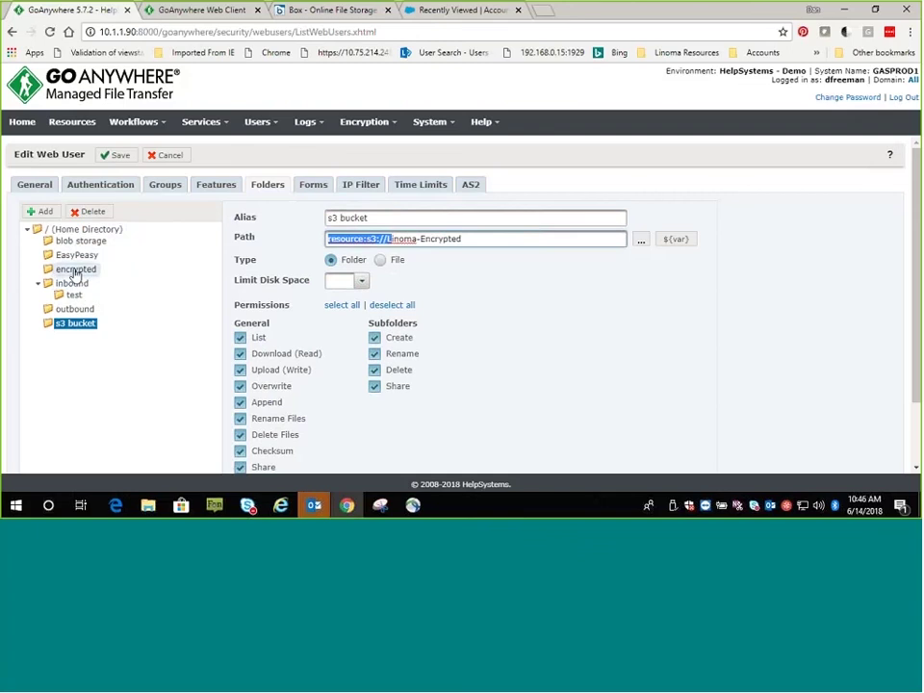
- Check the disk space limit options without choosing one, then switch to the Web Client login page
left_click(362, 282)
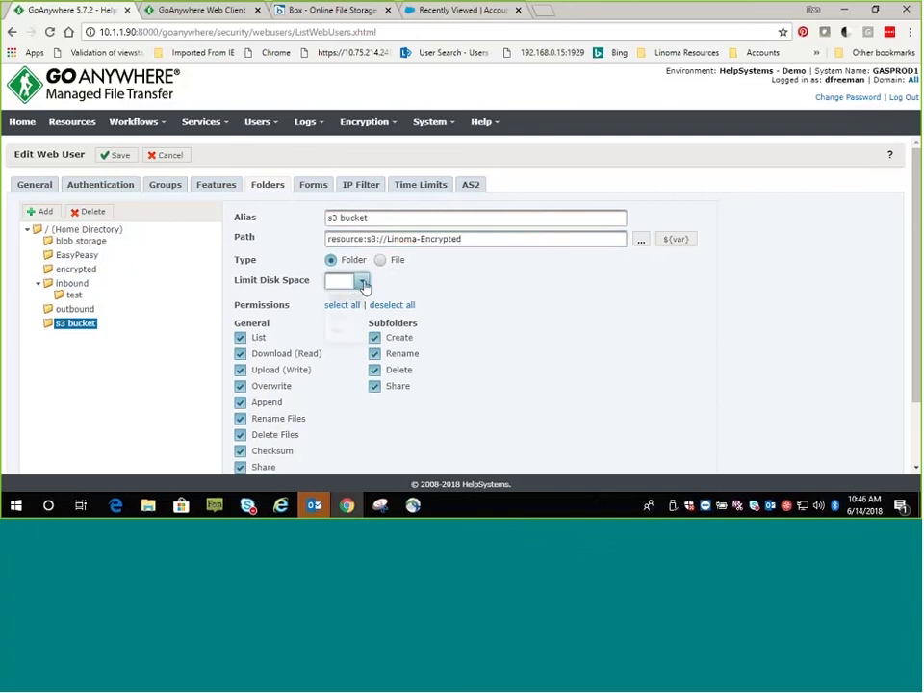
left_click(445, 285)
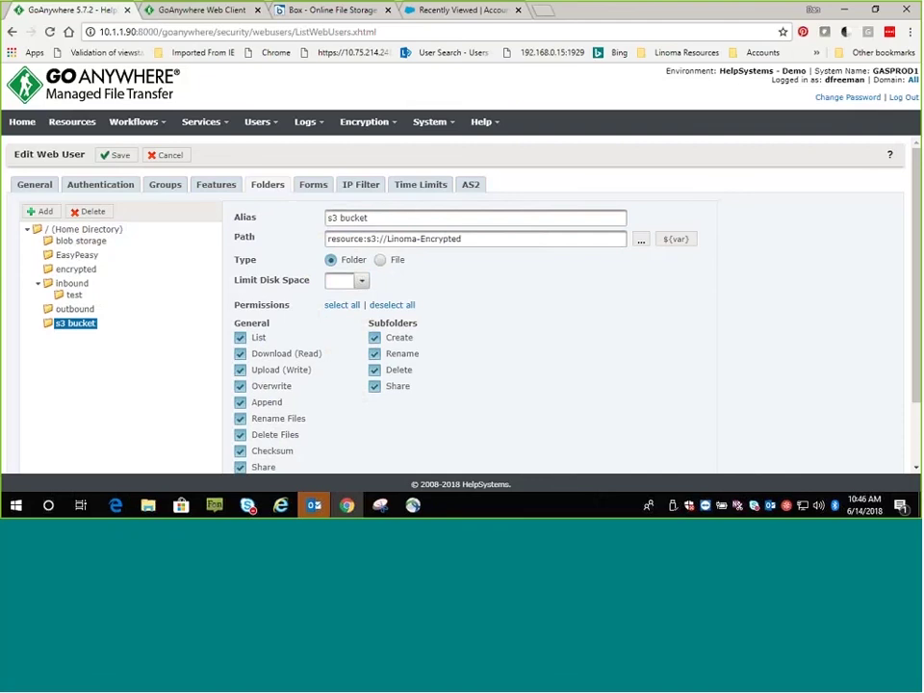
left_click(200, 11)
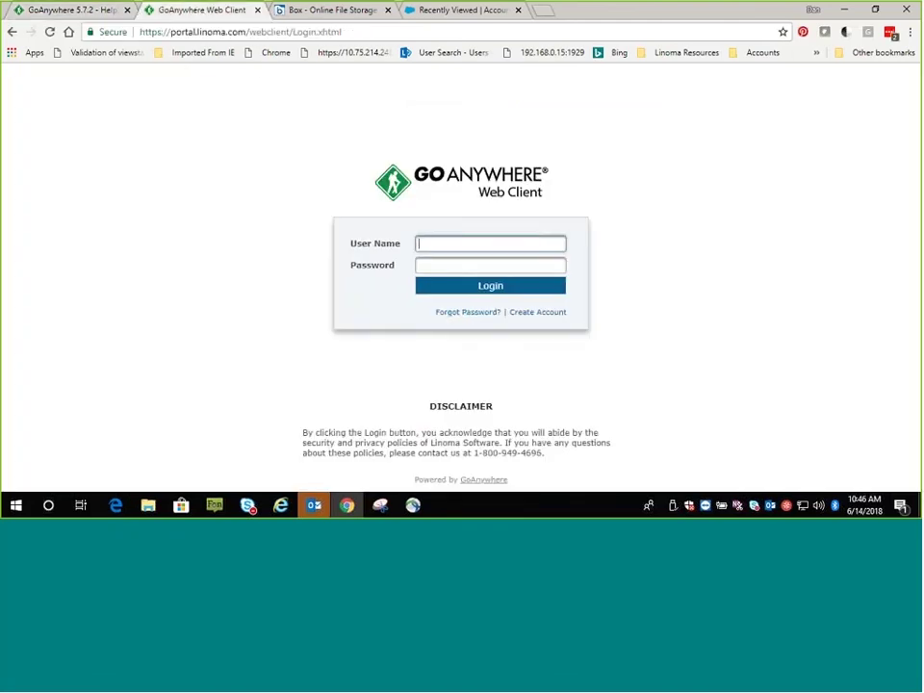
- Enter the web user's user name and password and submit a first login attempt
left_click(420, 248)
key("Tab")
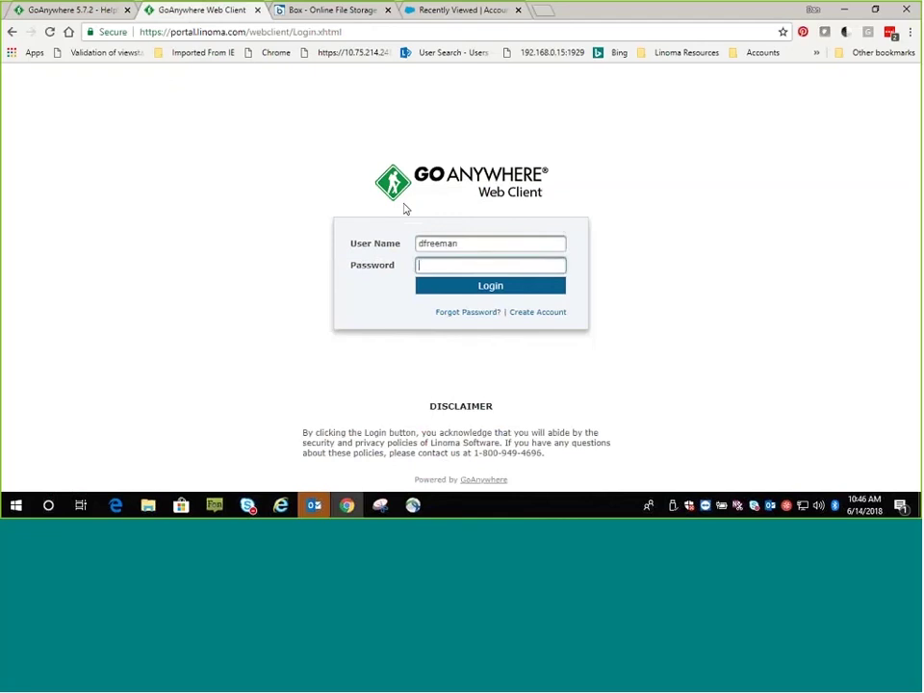
type("•••••")
key("BackSpace")
key("BackSpace")
key("BackSpace")
key("BackSpace")
key("BackSpace")
type("••••")
key("Return")
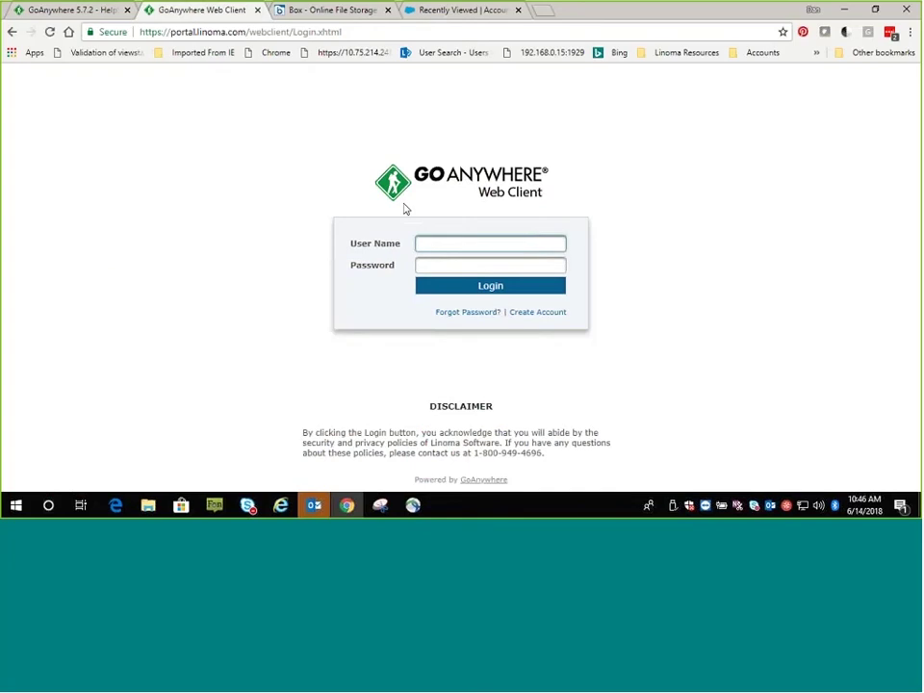
- Re-enter the user name and password to sign in, then show the Secure Folders listing
key("Tab")
type("•••")
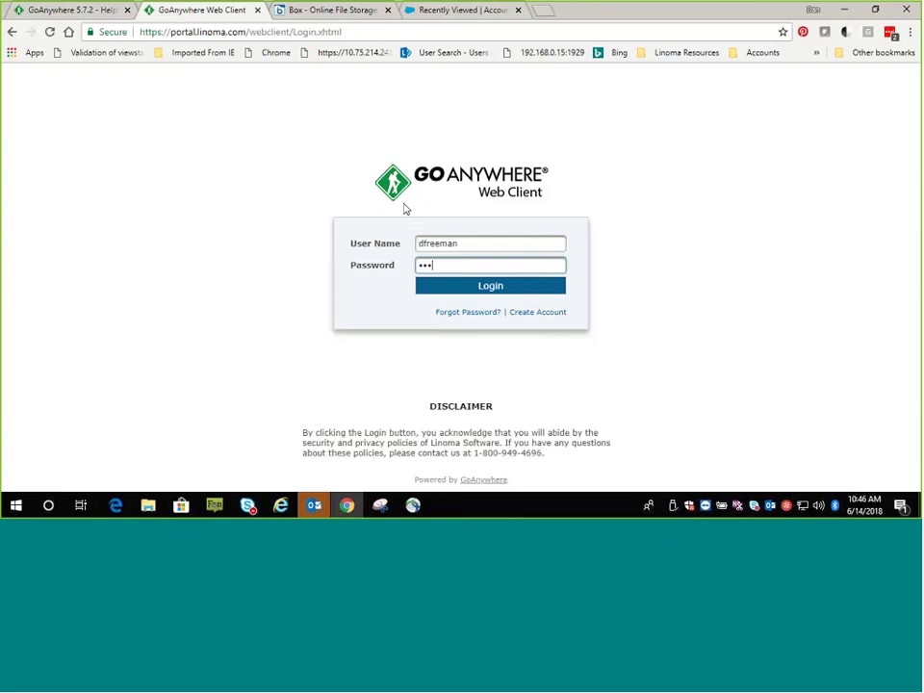
type("••••••••••")
key("Return")
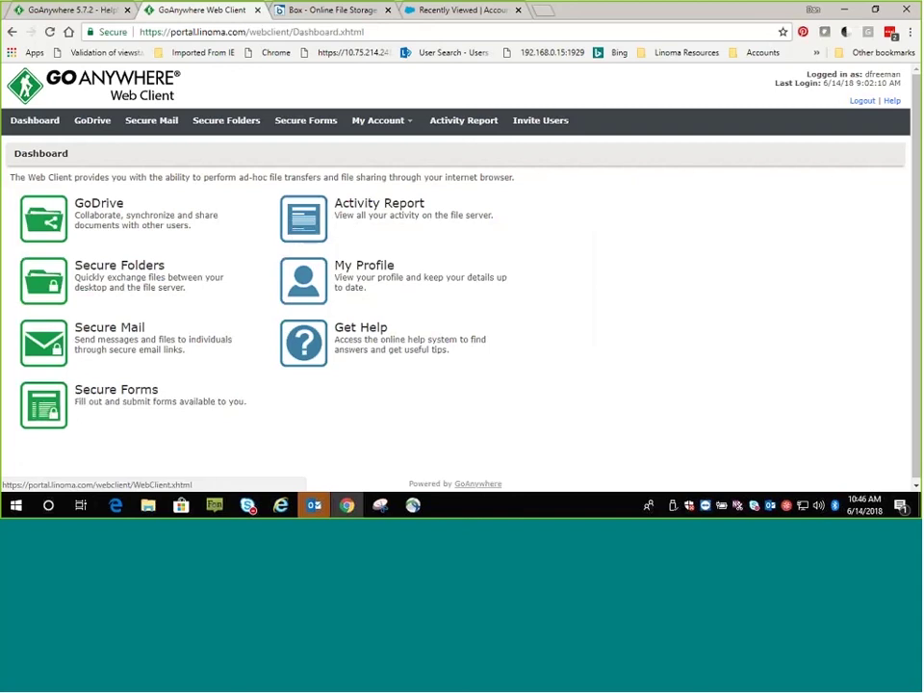
left_click(225, 124)
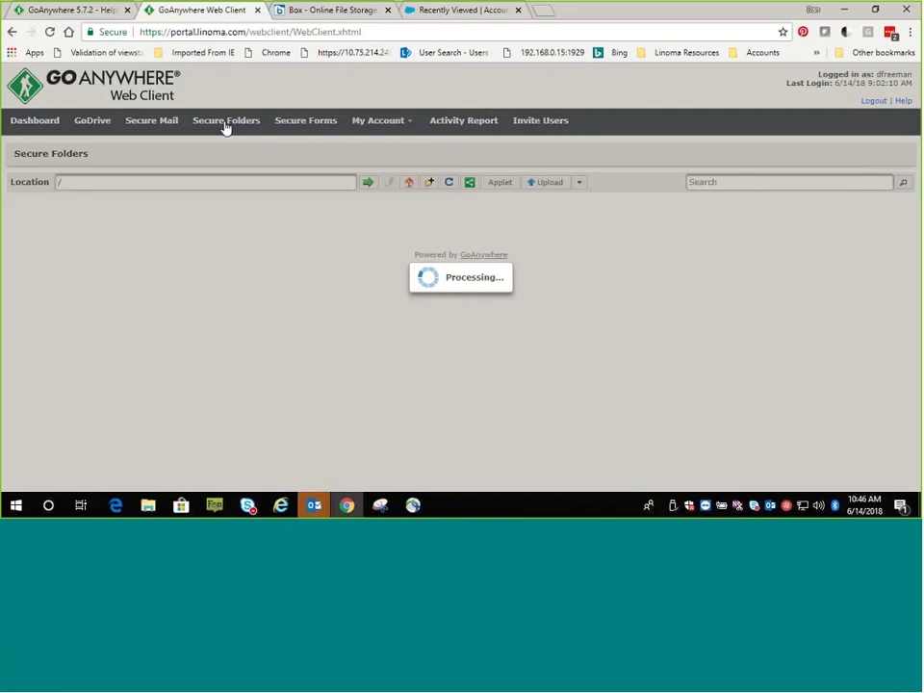
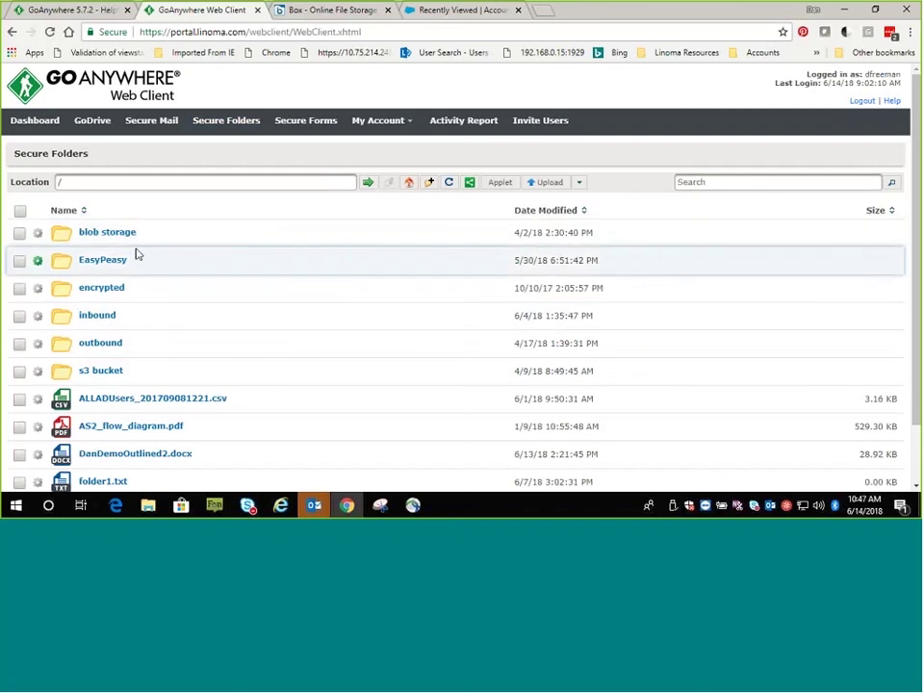
- Upload Webinar notes_12142017.docx and the Prospect5 presentation into Secure Folders by drag and drop
left_click(73, 11)
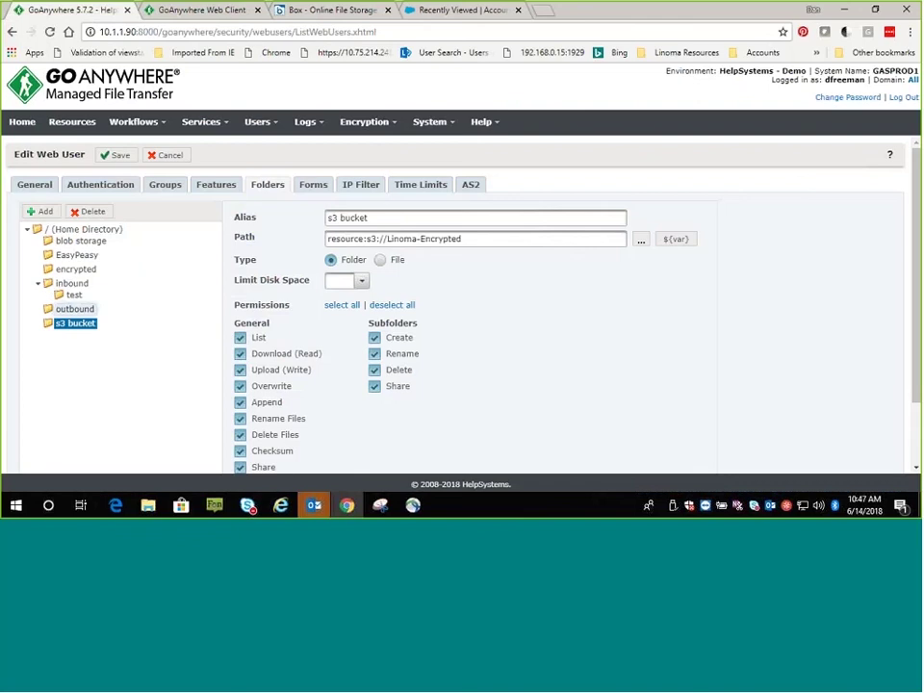
key("ctrl+Tab")
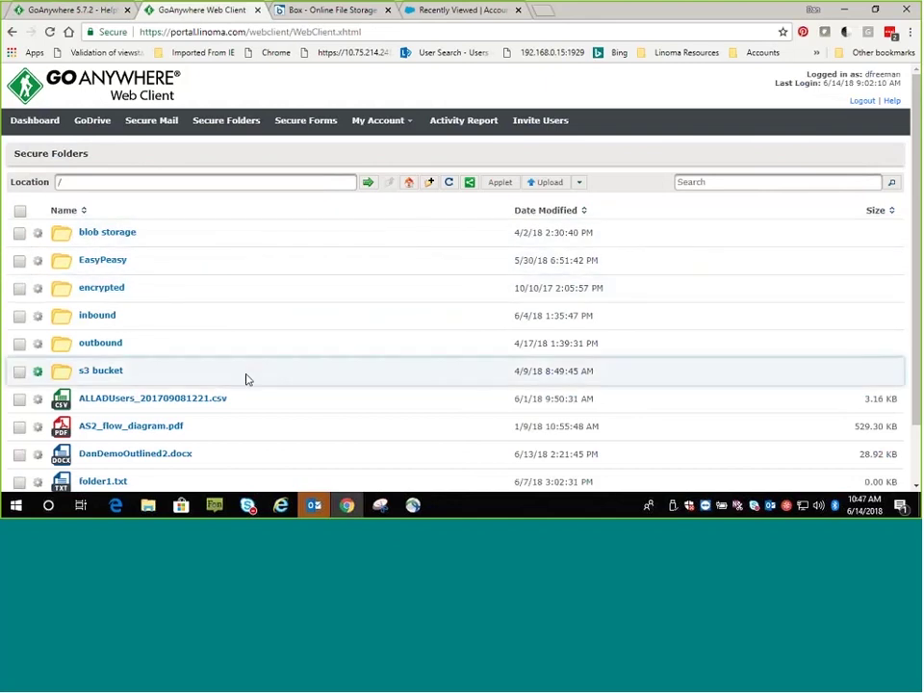
left_click(149, 507)
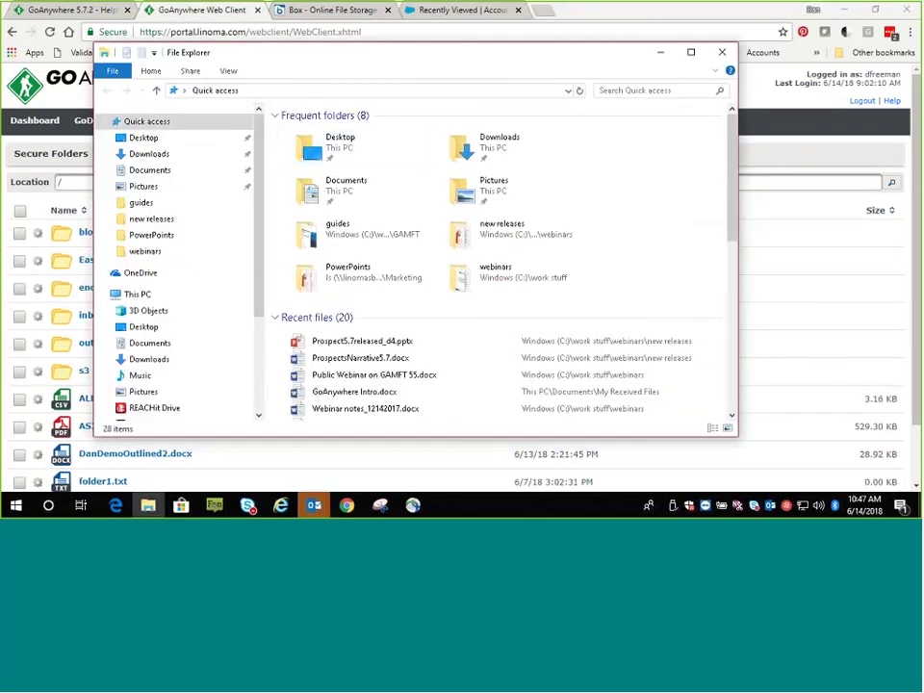
left_click_drag(538, 52, 889, 96)
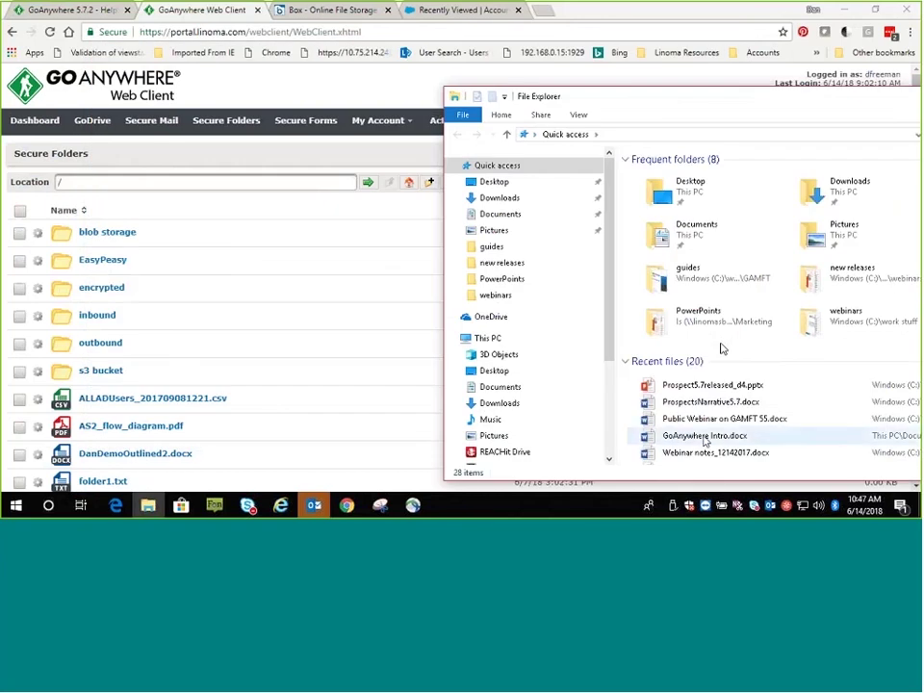
left_click_drag(715, 452, 348, 360)
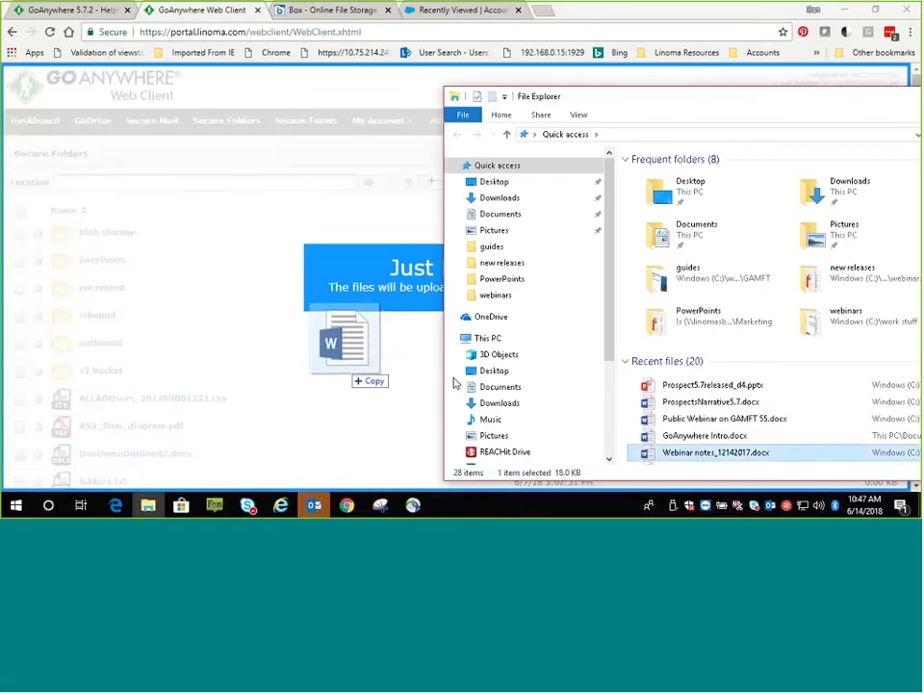
left_click_drag(616, 97, 785, 172)
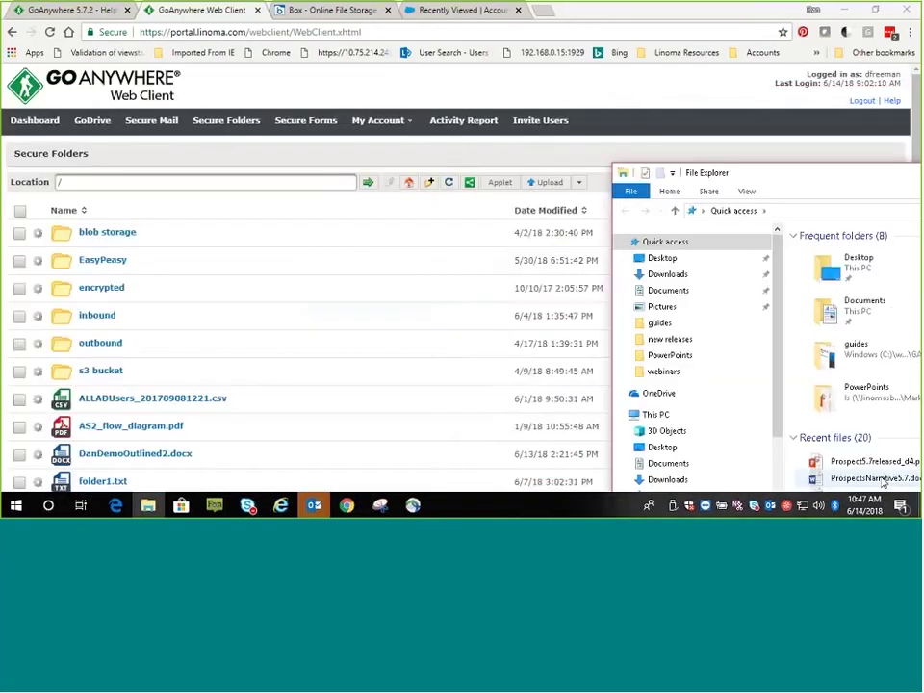
left_click_drag(871, 462, 810, 477)
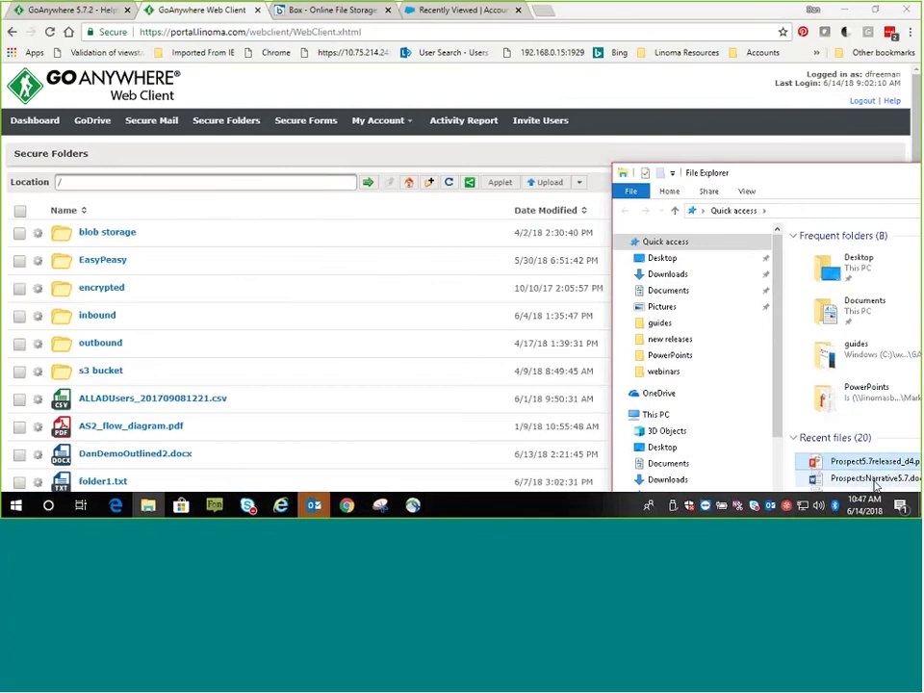
left_click_drag(866, 174, 765, 170)
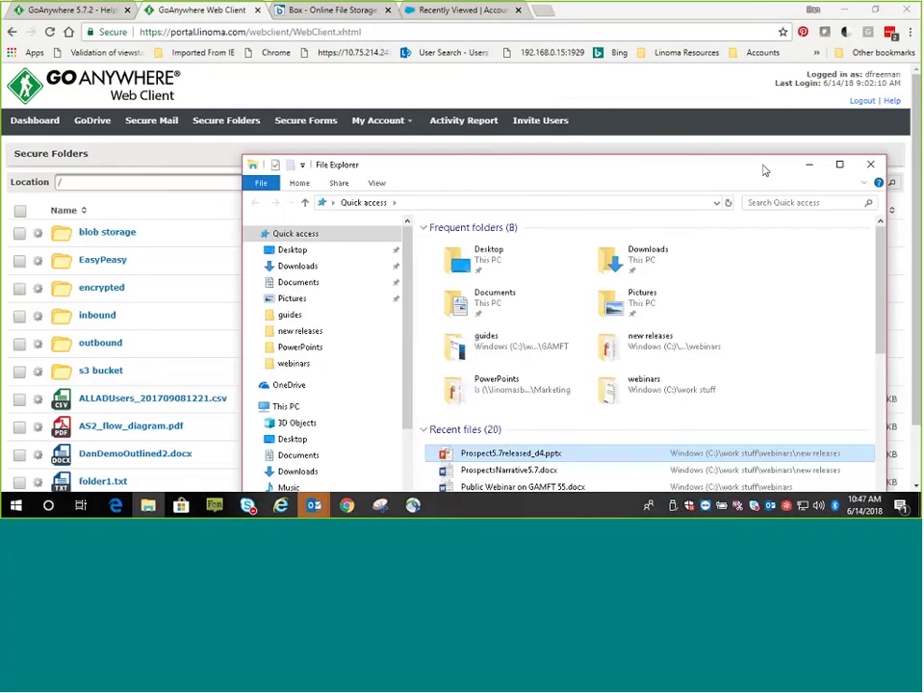
left_click(231, 255)
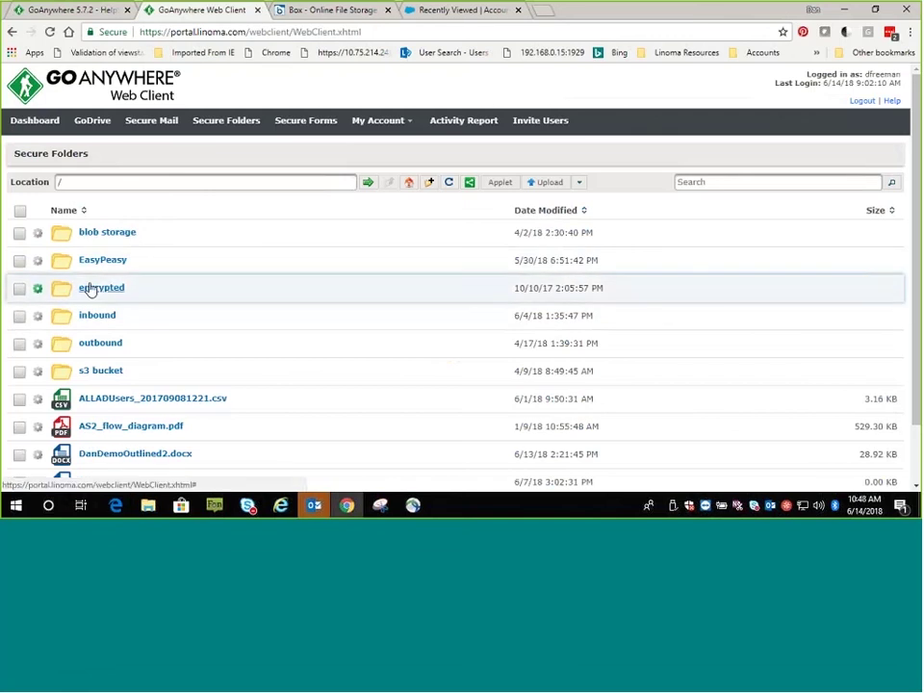
- Open AS2_flow_diagram.pdf to view its AS2 flow diagram in the other browser
scroll(120, 351, "down", 1)
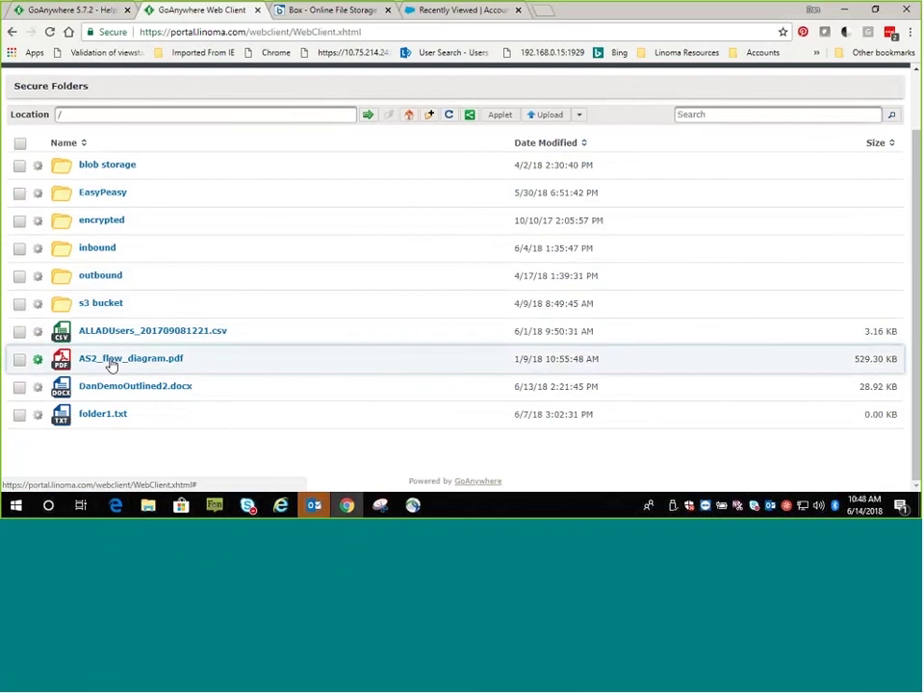
left_click(110, 361)
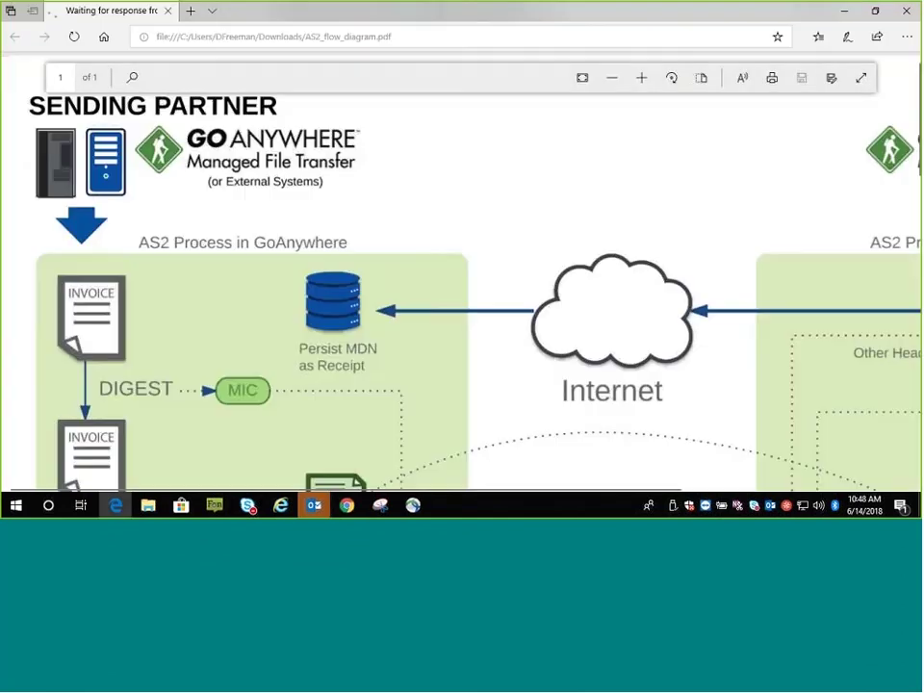
key("alt+Tab")
- Highlight the Web Client's web address, then clear it and dismiss the address suggestions
scroll(263, 258, "up", 1)
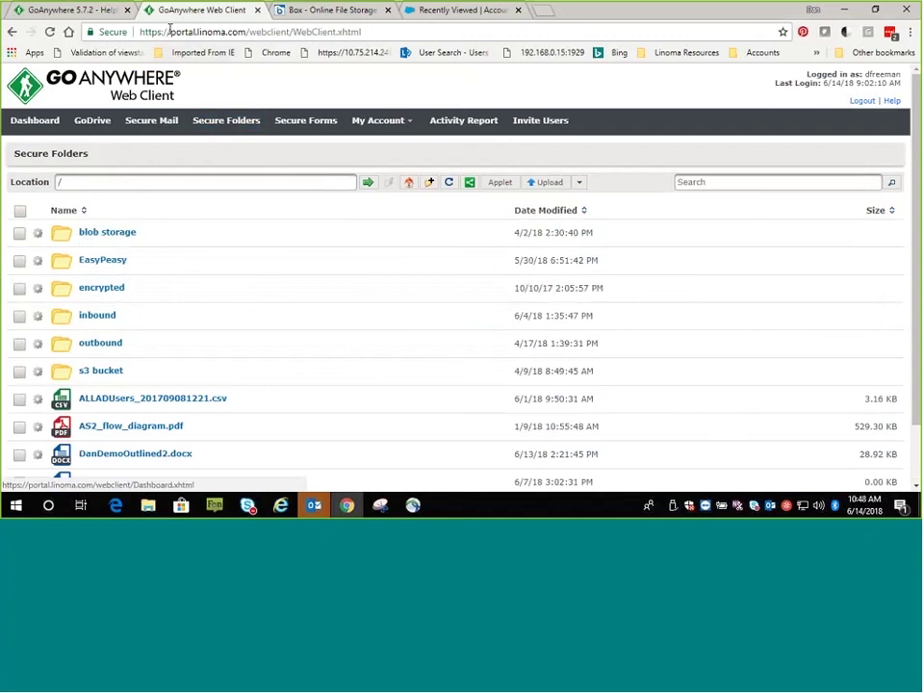
double_click(129, 32)
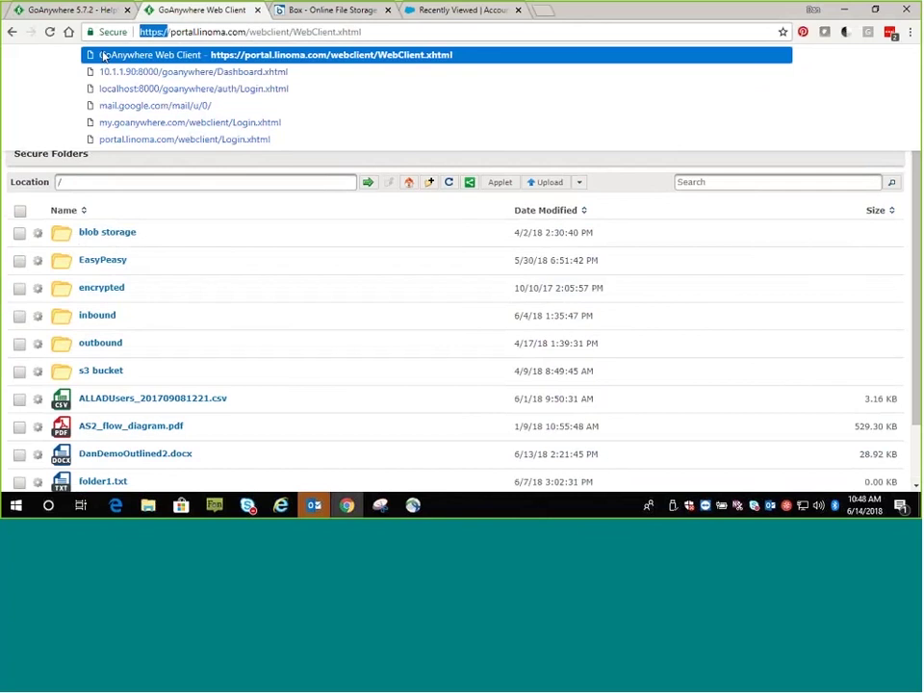
left_click(386, 33)
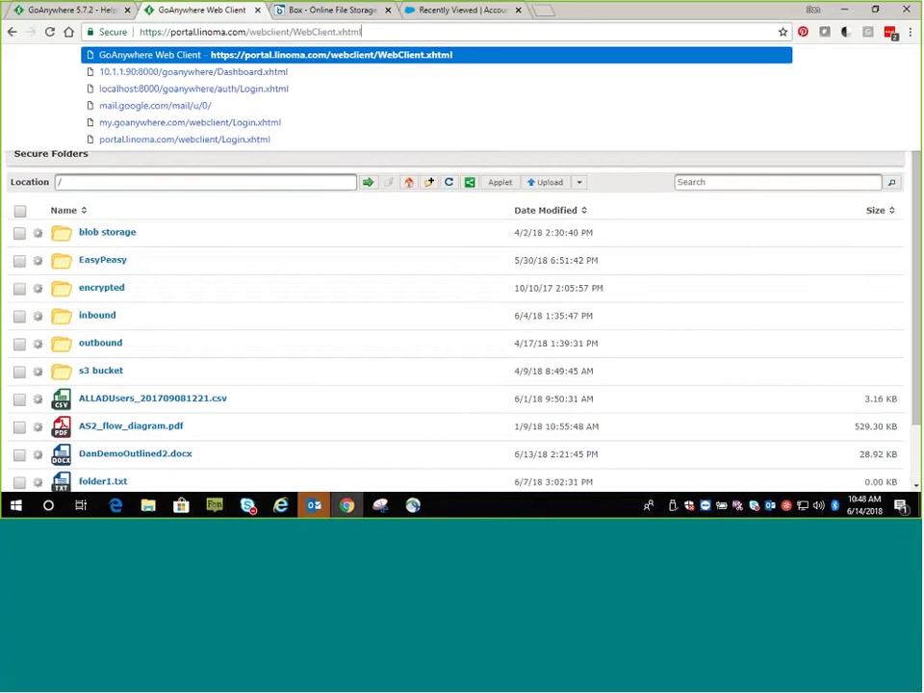
left_click(116, 164)
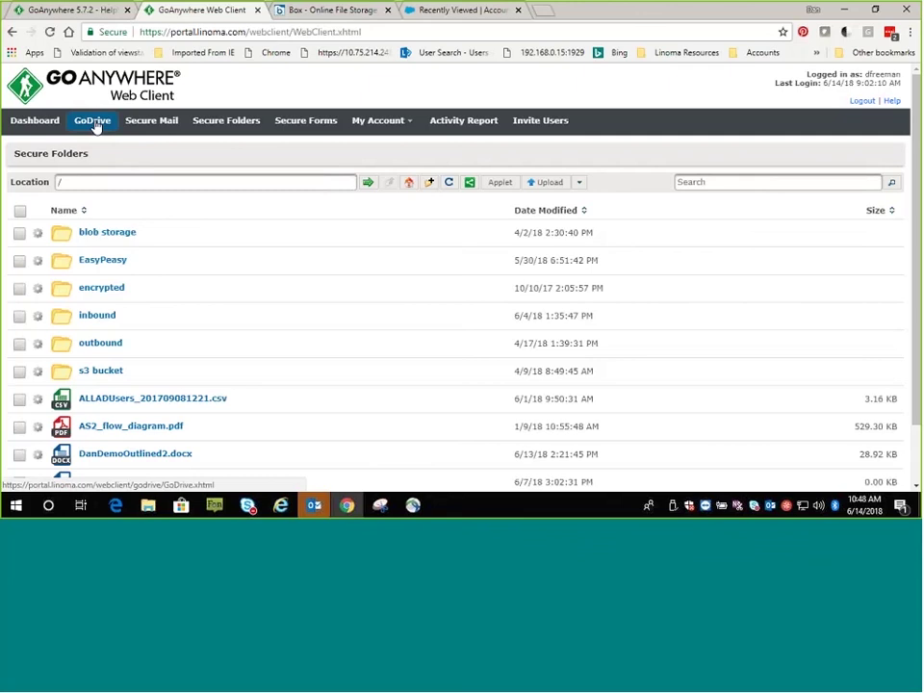
- Open the GoDrive area, then launch the GoDrive sync app via a 'god' Windows search
left_click(94, 126)
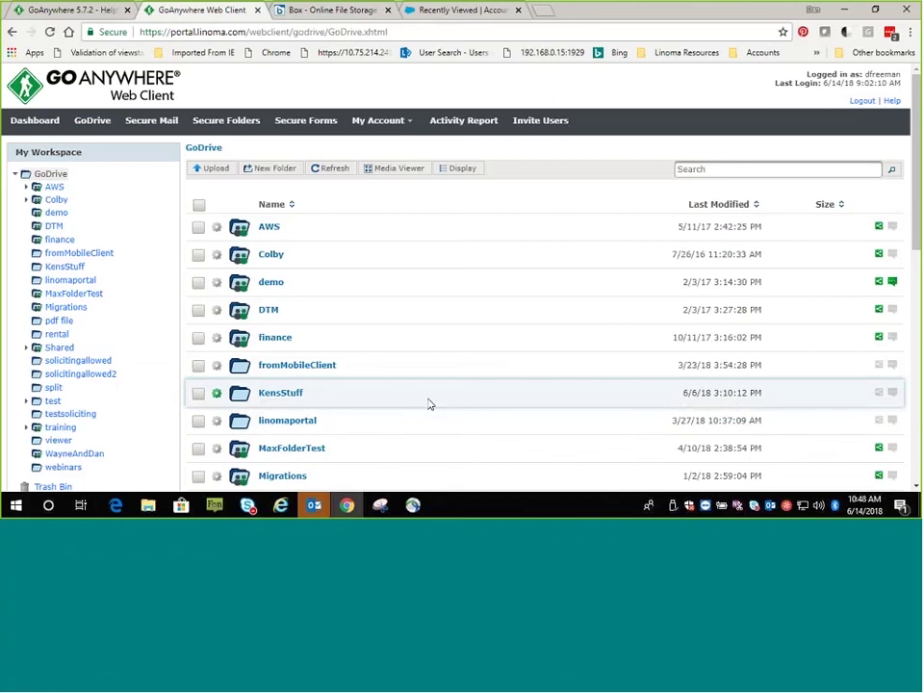
scroll(430, 404, "down", 5)
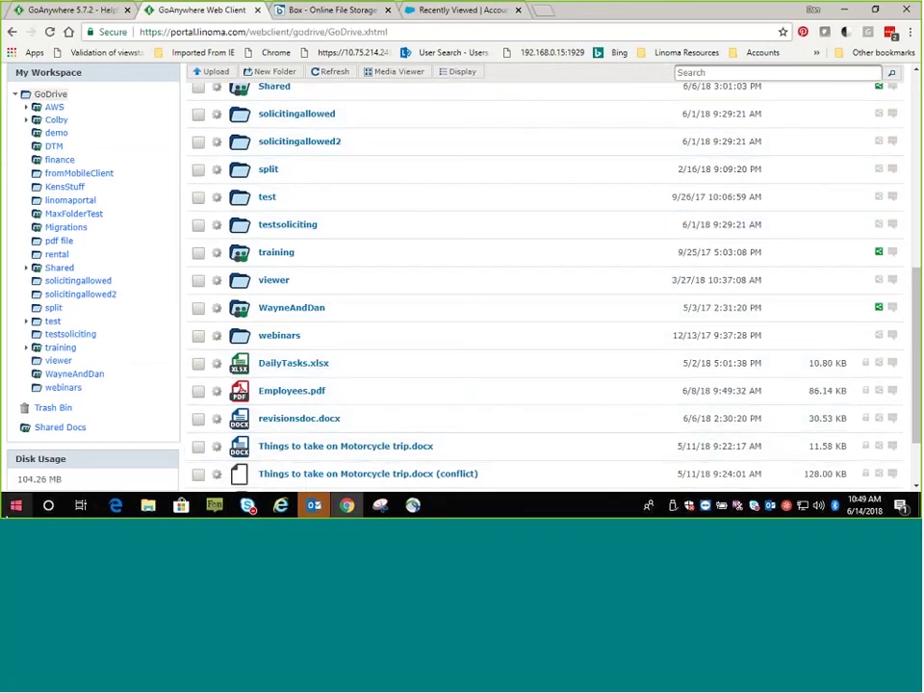
left_click(8, 515)
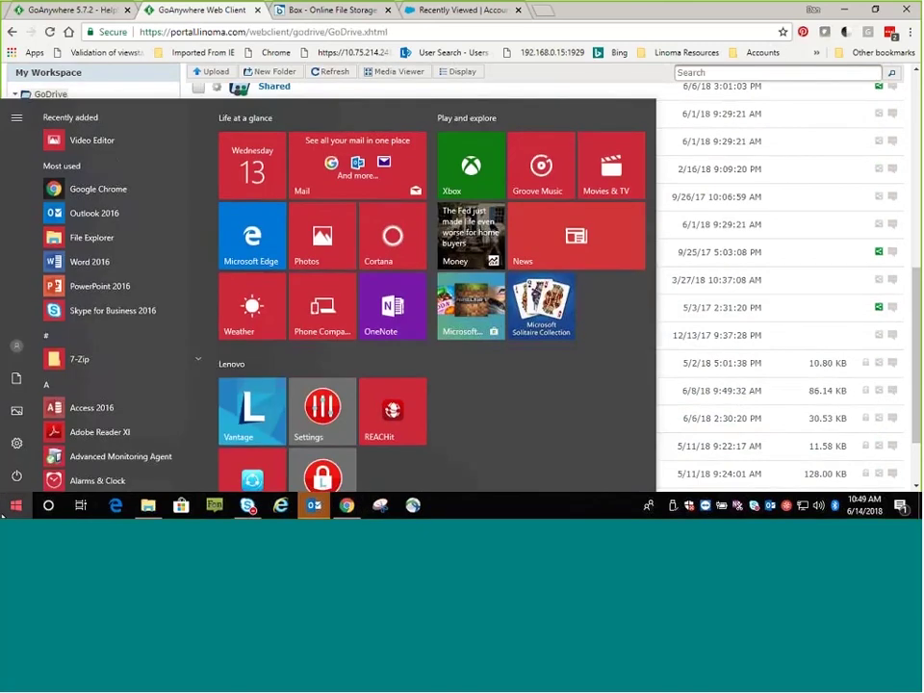
type("god")
key("Return")
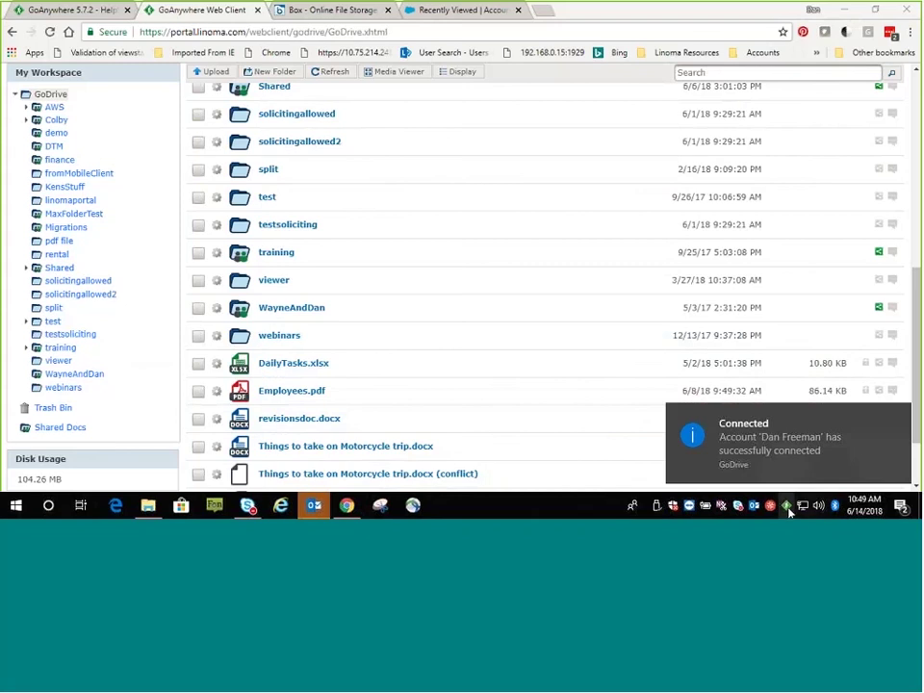
- Permanently delete Employees.pdf from synced drive G: in File Explorer, then leave Explorer
left_click(149, 506)
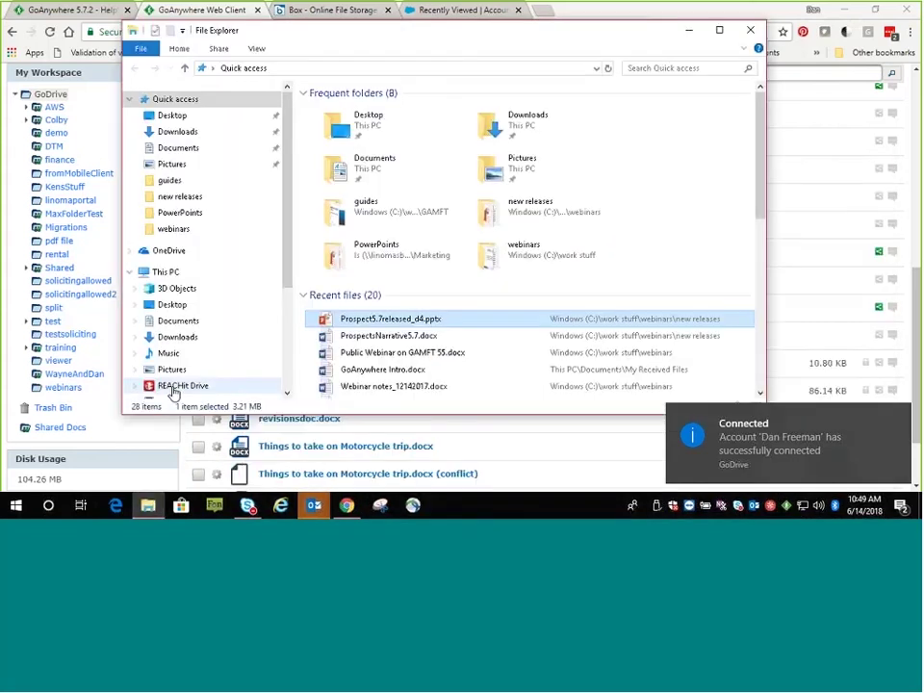
scroll(214, 330, "down", 2)
scroll(212, 346, "down", 1)
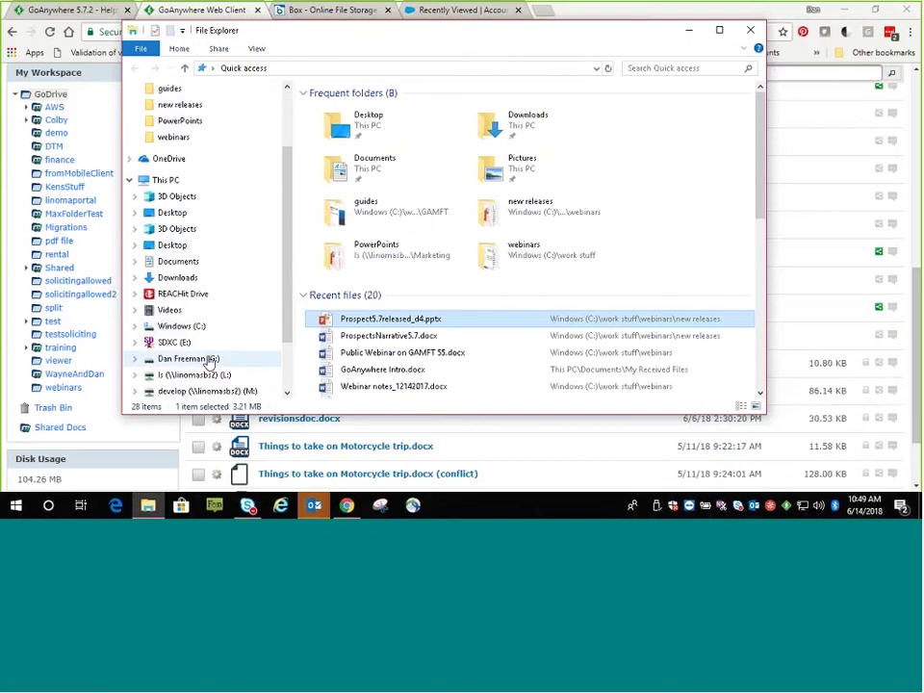
left_click(188, 361)
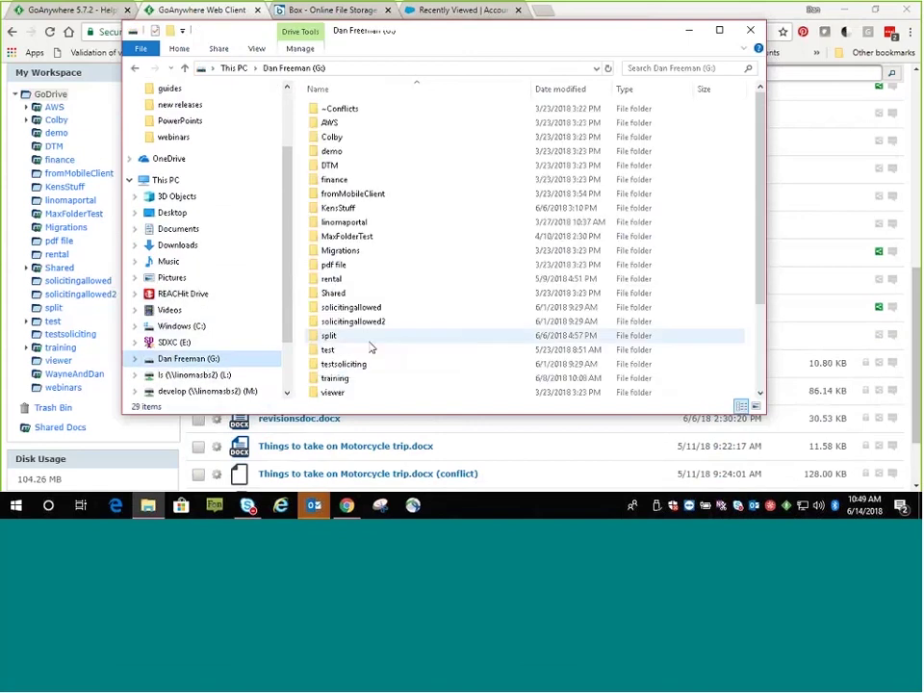
scroll(349, 341, "down", 3)
left_click(343, 336)
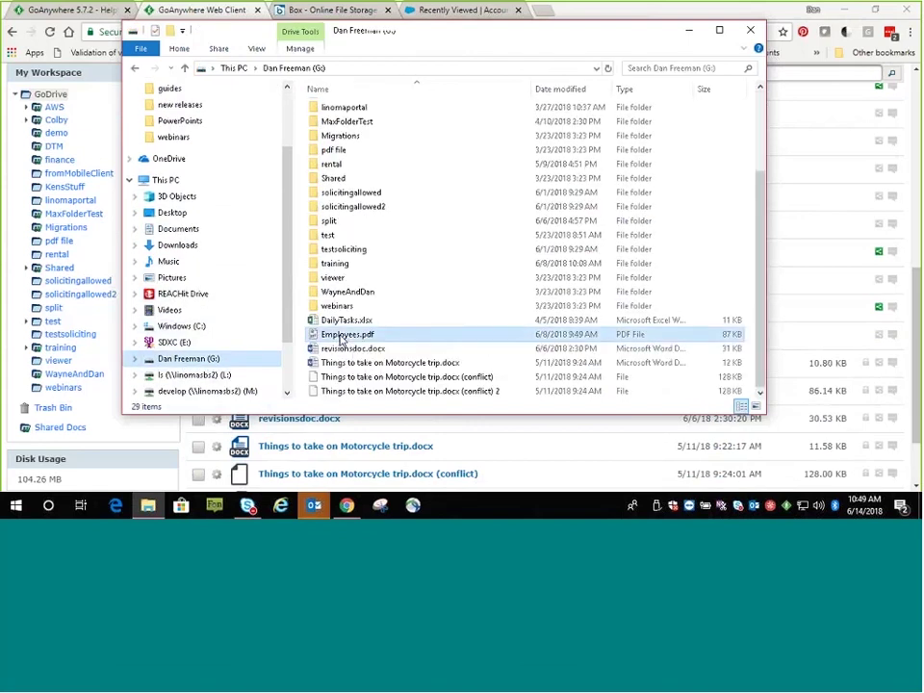
right_click(342, 339)
left_click(330, 445)
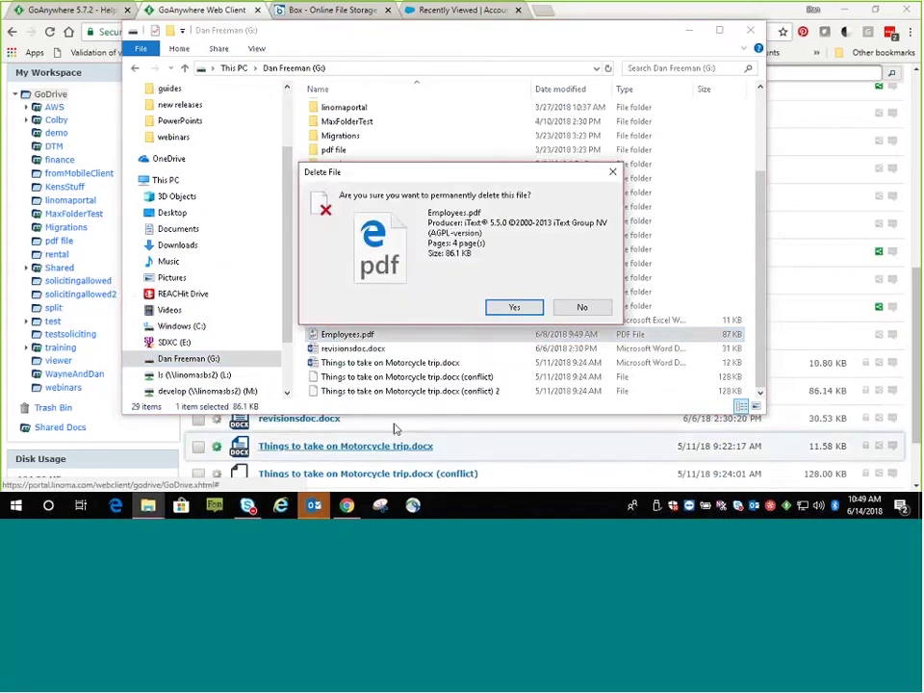
left_click(513, 307)
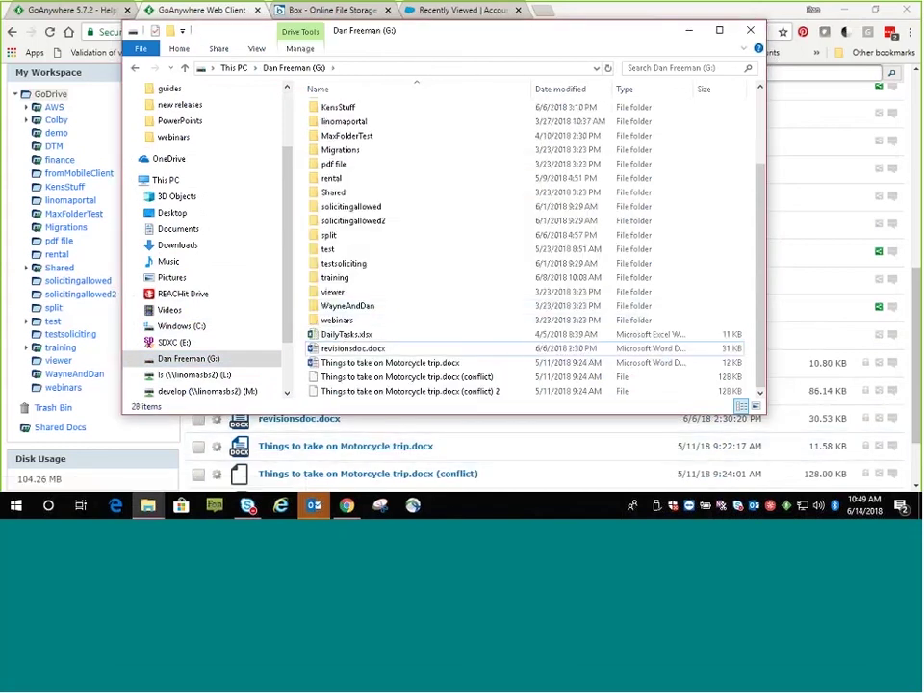
key("alt+Tab")
scroll(286, 179, "up", 10)
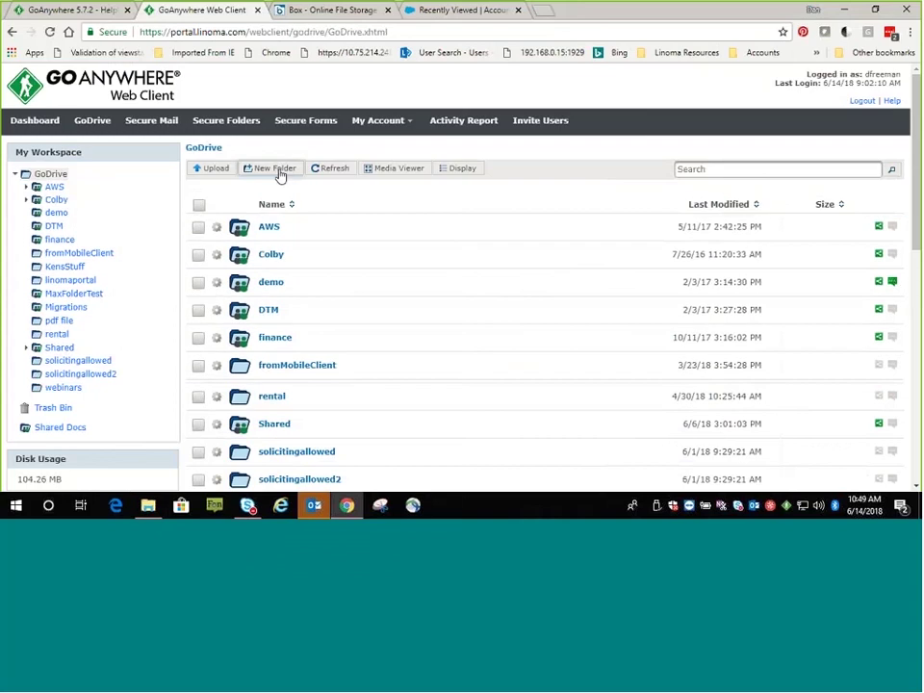
- Reload the GoDrive list and restore the newest Employees.pdf from the Trash Bin
left_click(49, 31)
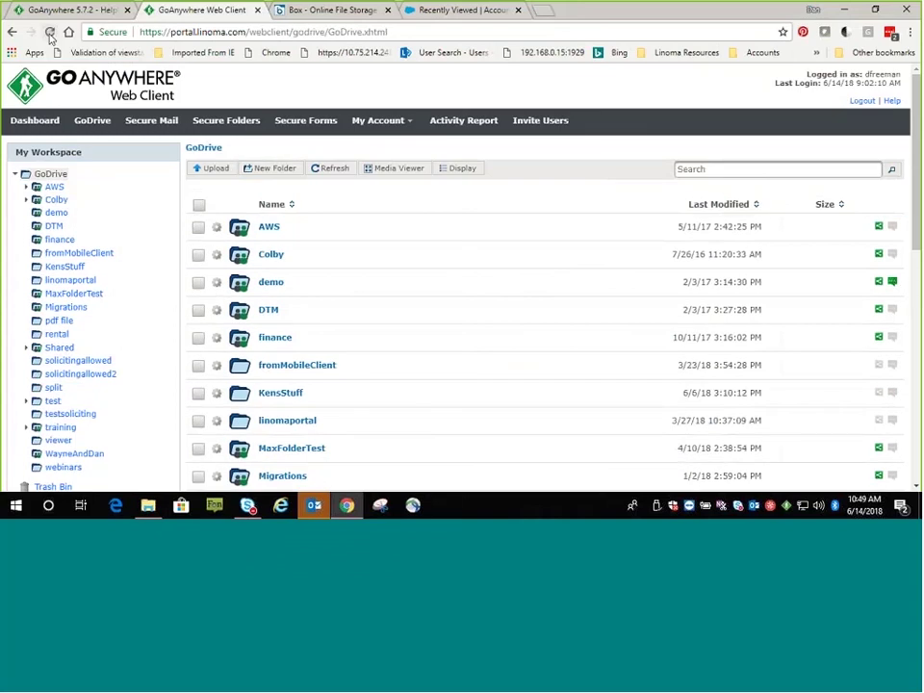
scroll(313, 260, "down", 8)
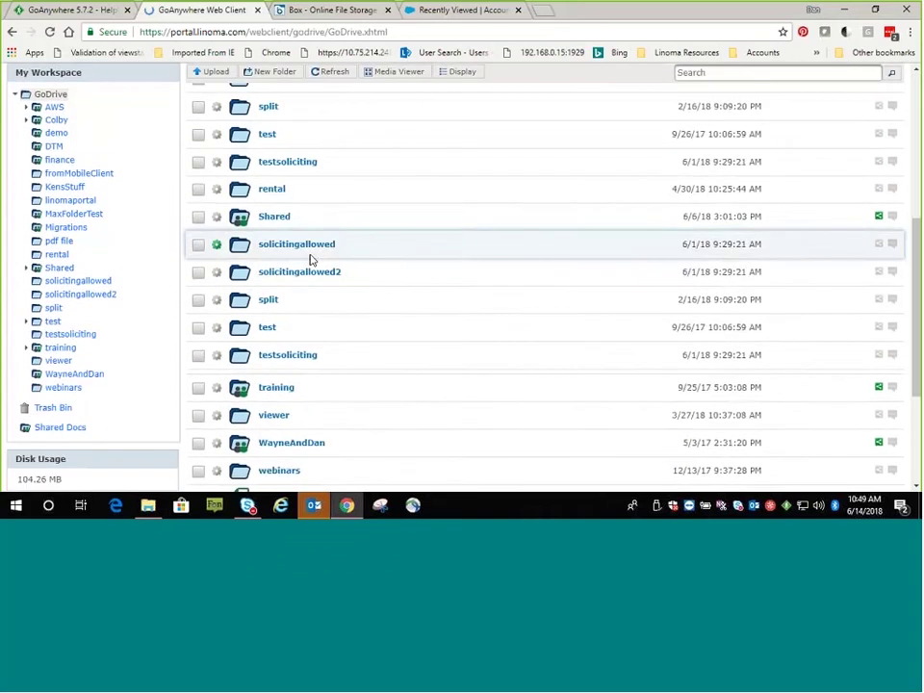
left_click(50, 408)
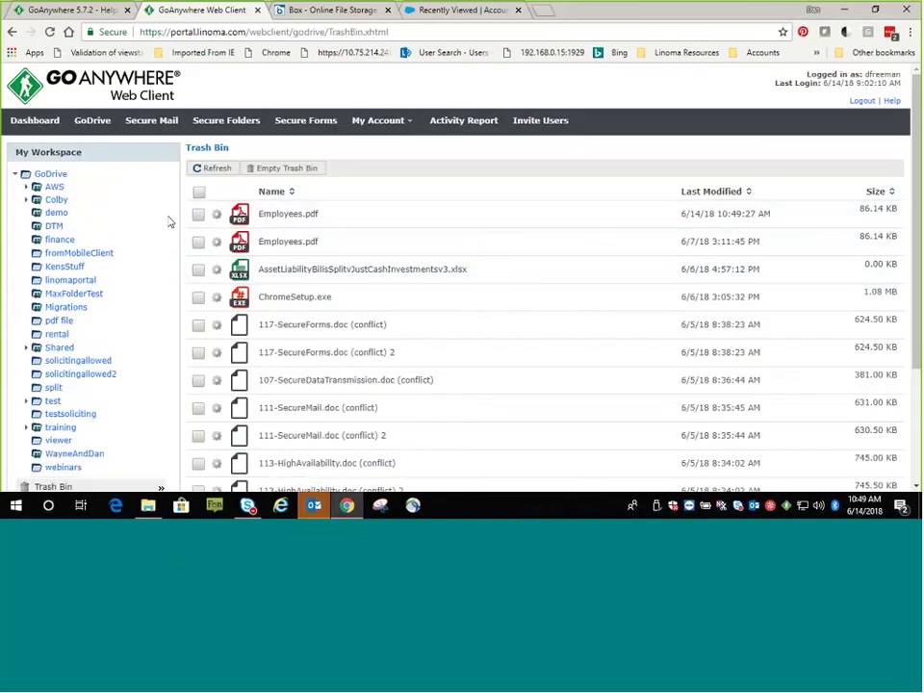
left_click(216, 213)
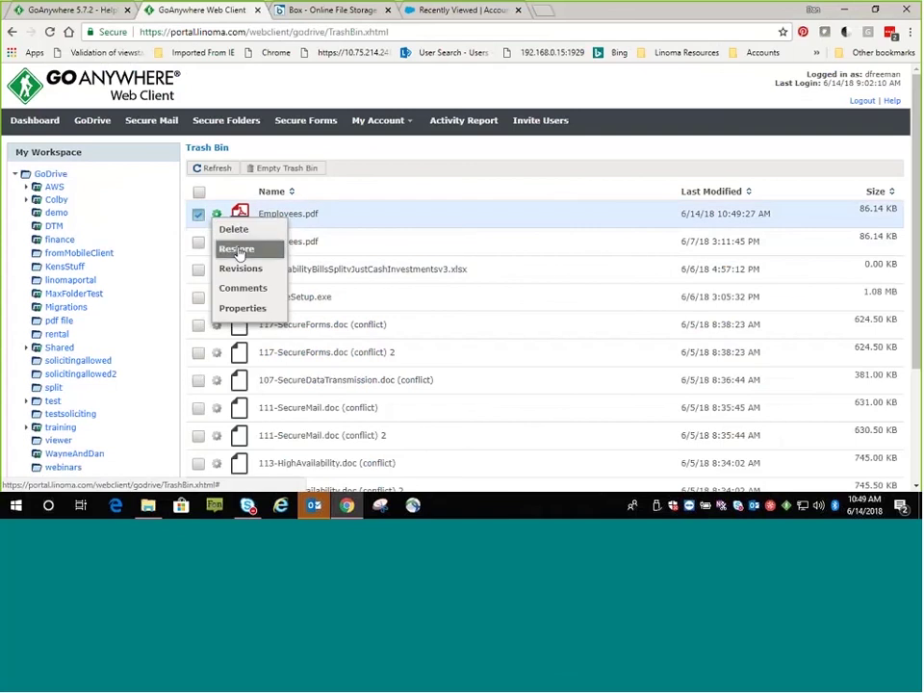
left_click(237, 250)
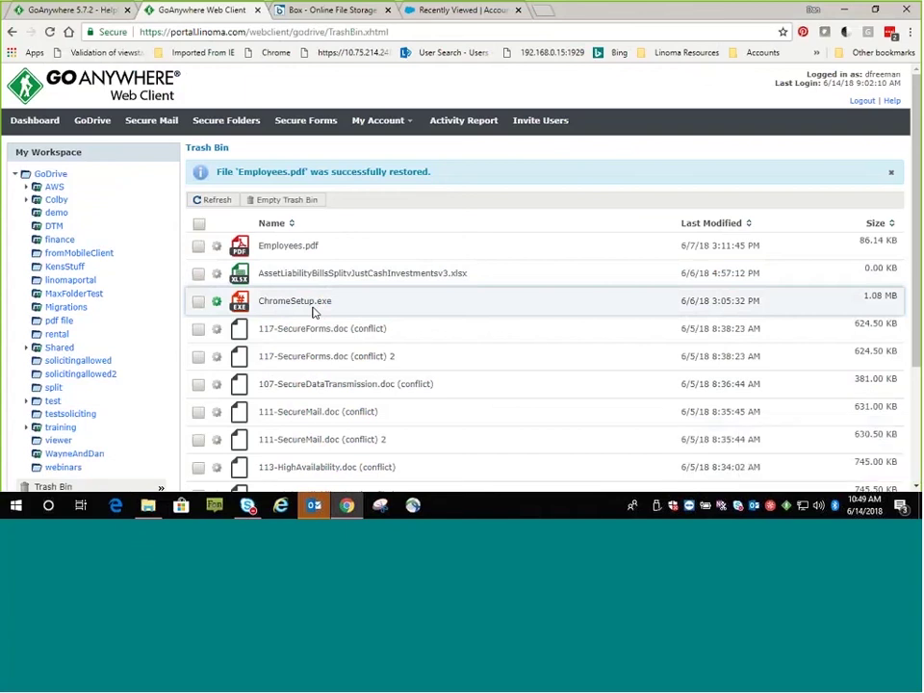
- Open the Secure Mail Inbox with its two 'RE: File Request' messages and highlight the portal address
left_click(154, 130)
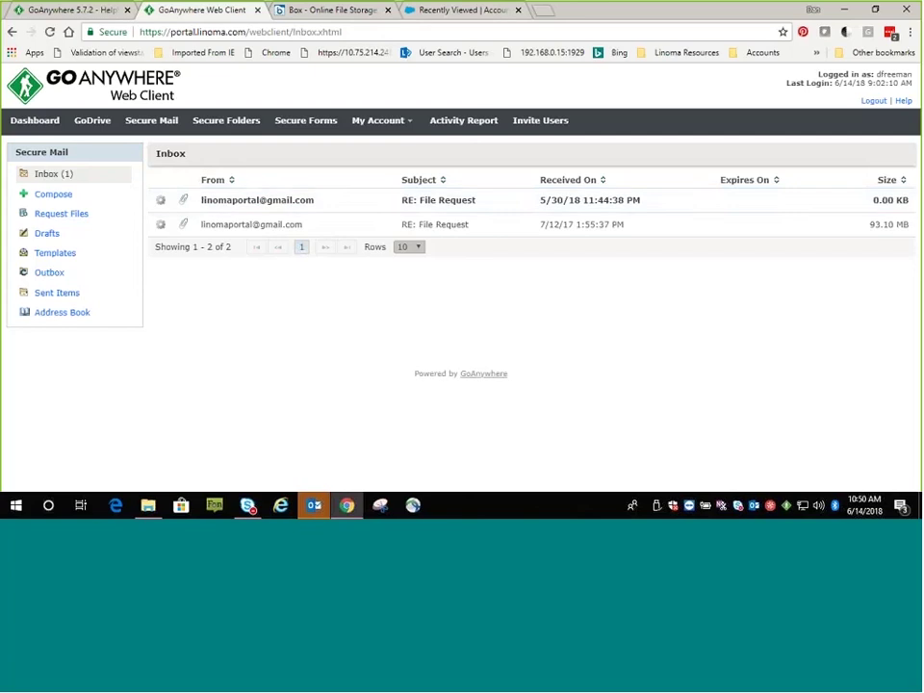
mouse_move(249, 32)
left_mouse_down()
mouse_move(135, 37)
mouse_move(247, 33)
left_mouse_up()
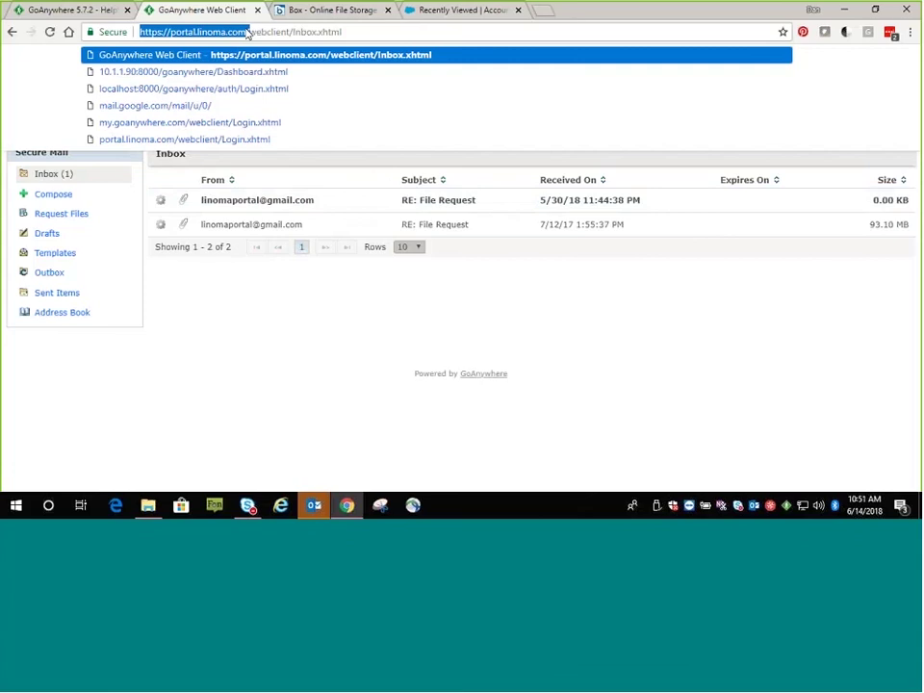
left_click_drag(247, 32, 286, 35)
key("Escape")
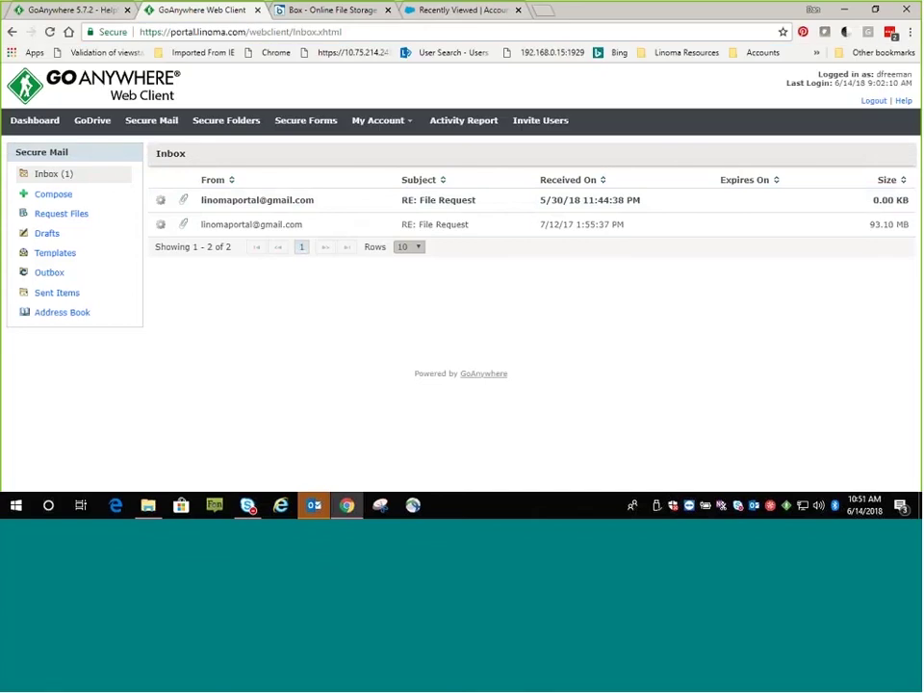
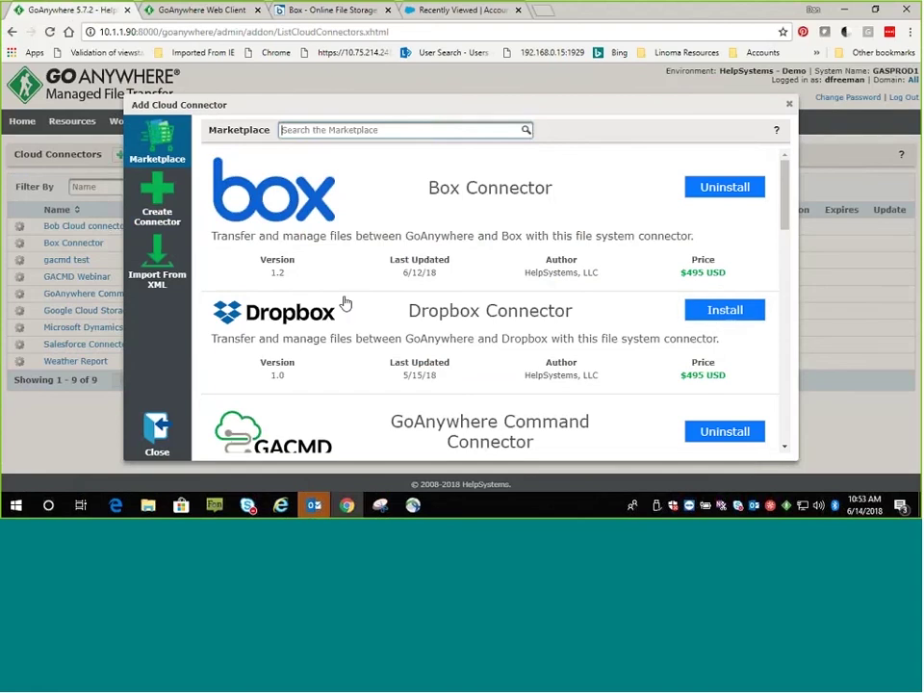
- Install the Dropbox Connector, review its details and available actions, and return to the connectors list
left_click(726, 312)
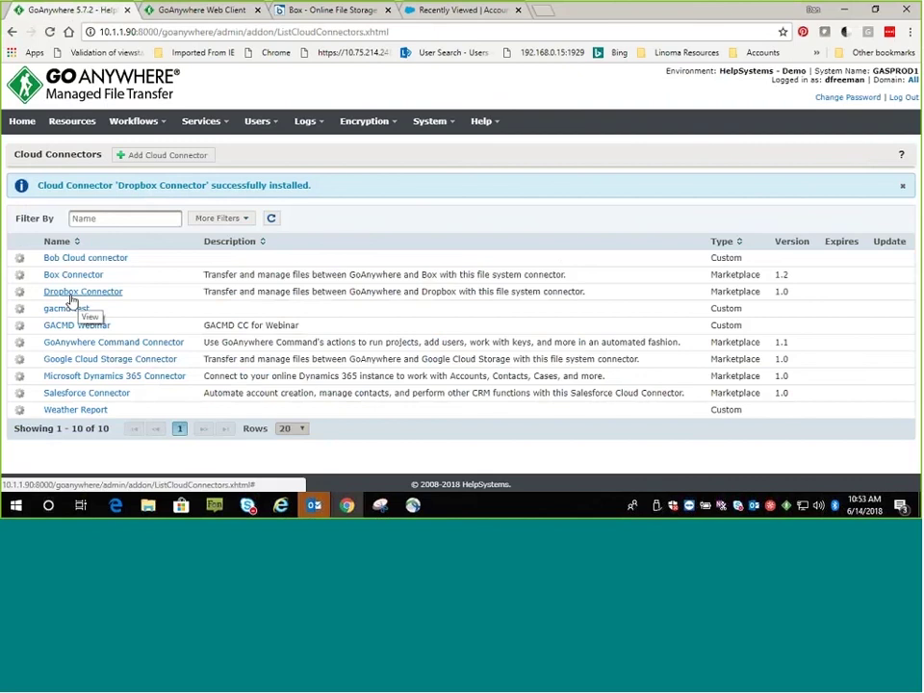
left_click(27, 294)
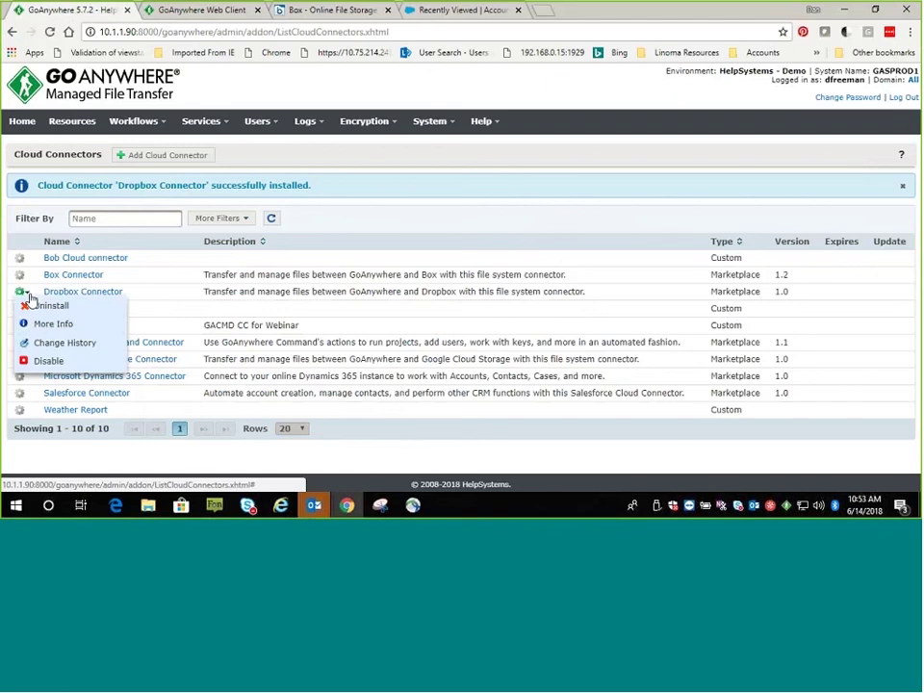
left_click(53, 342)
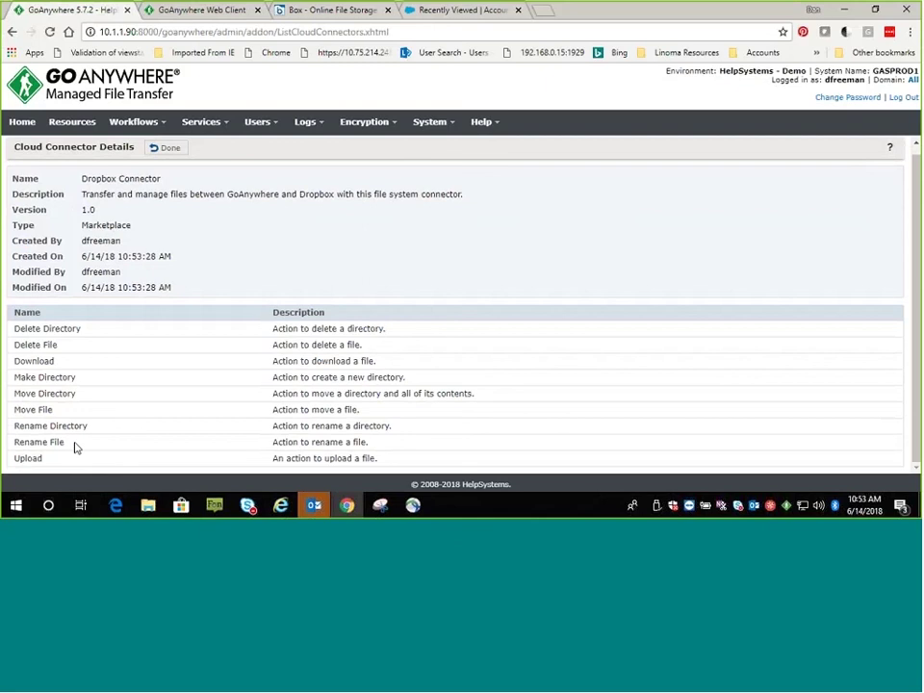
left_click(167, 149)
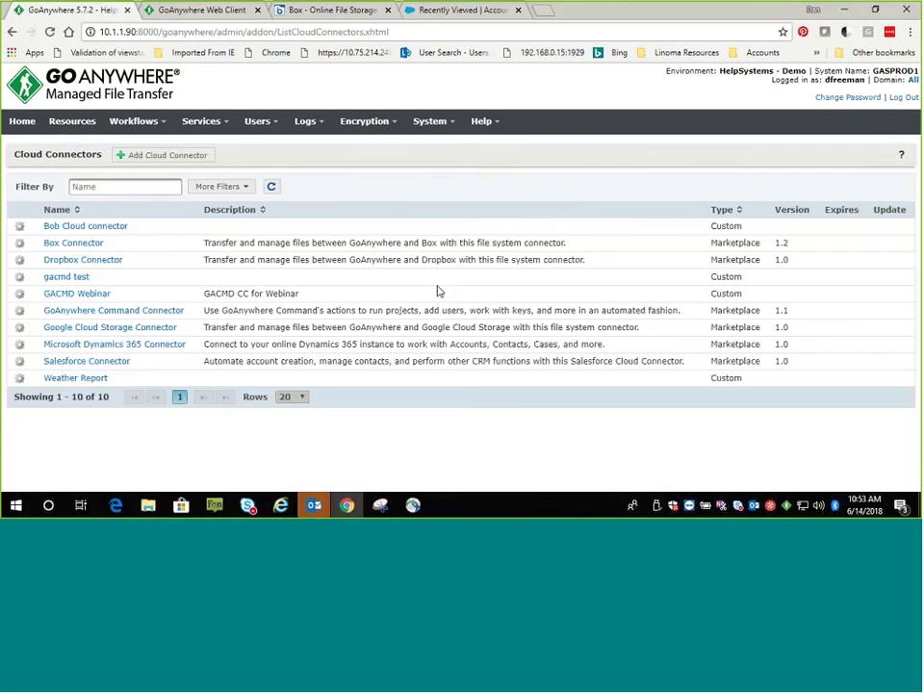
- Uninstall the Dropbox Connector, leaving nine cloud connectors installed
left_click(20, 276)
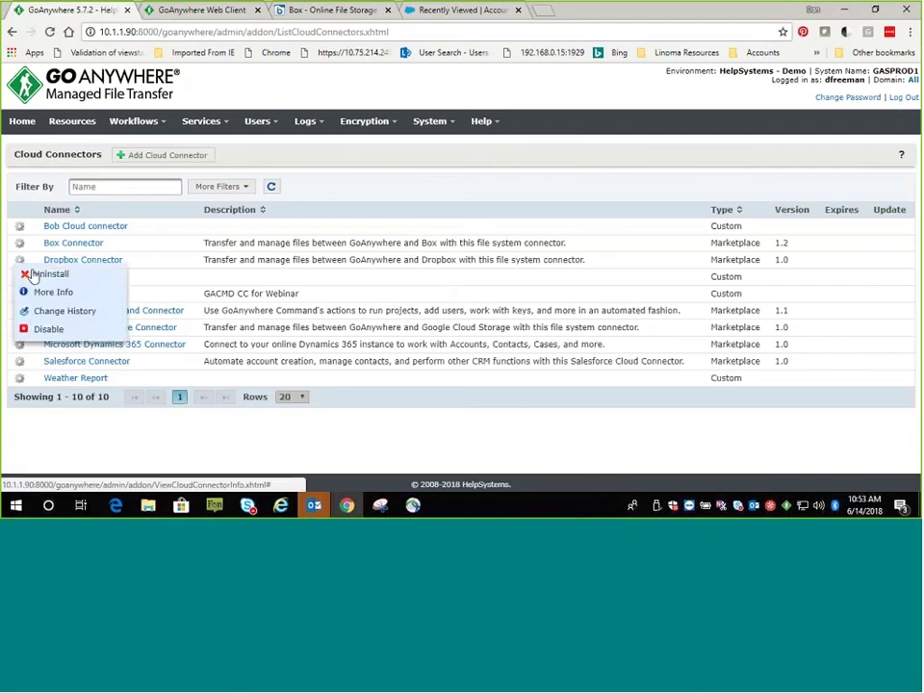
left_click(51, 274)
left_click(523, 303)
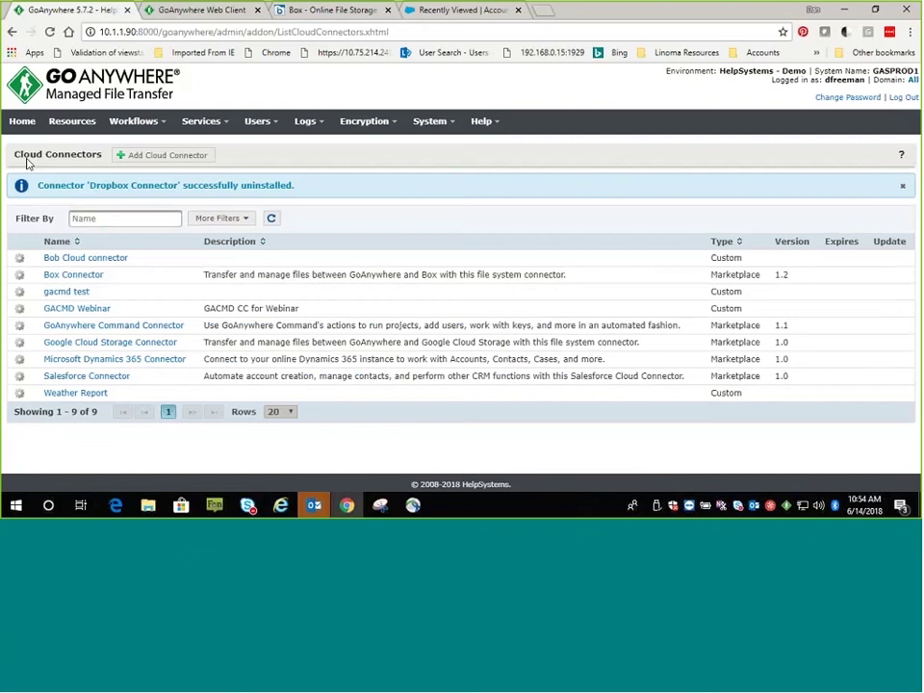
- Reload the Box content page, dismiss its help popup, and return to GoAnywhere
left_click(328, 9)
left_click(49, 32)
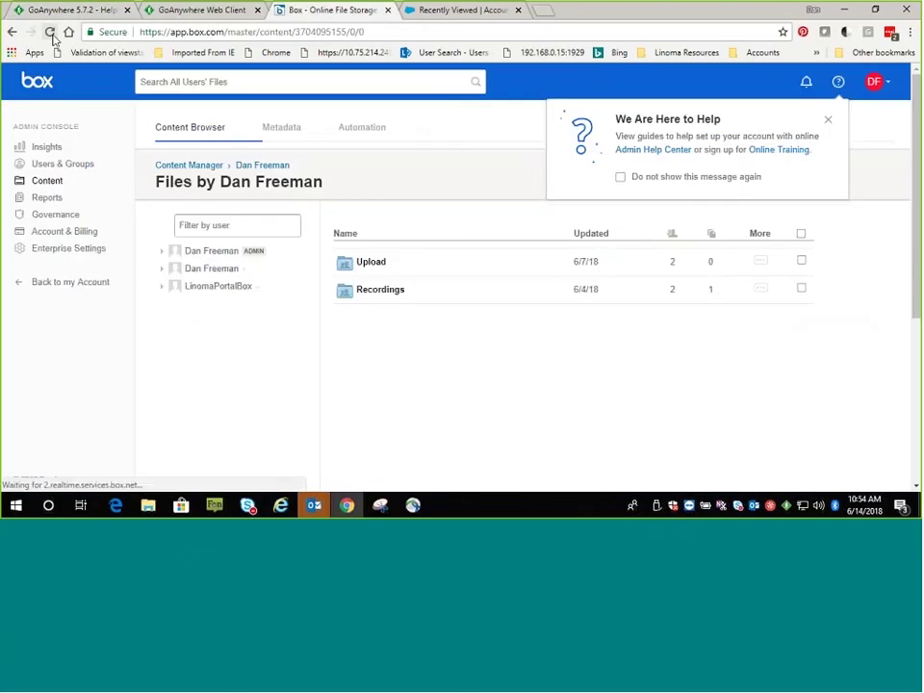
left_click(827, 126)
key("ctrl+1")
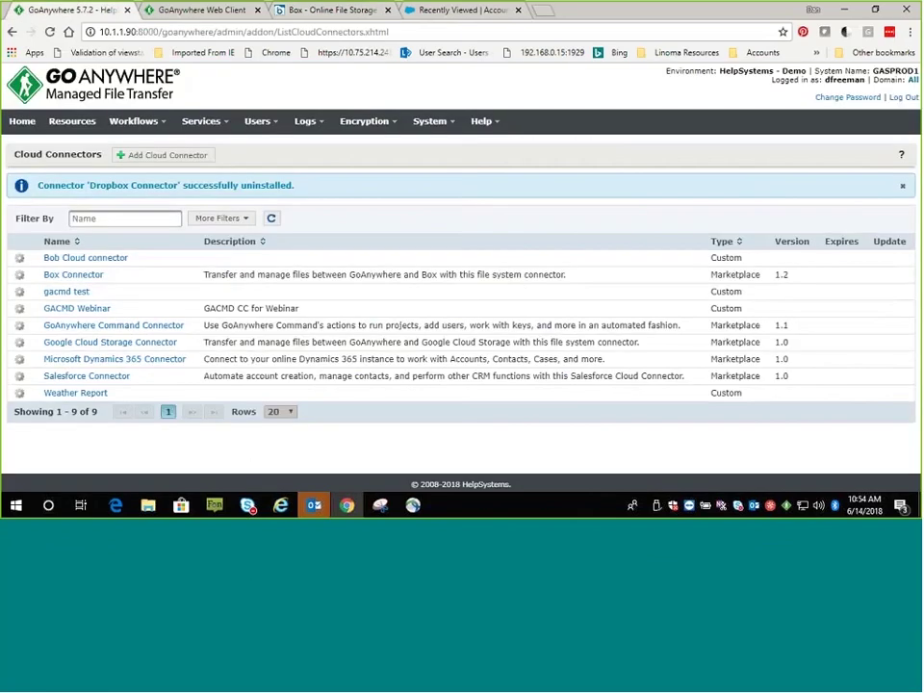
- Show the Cloud Connectors resource type under Resources
left_click(450, 126)
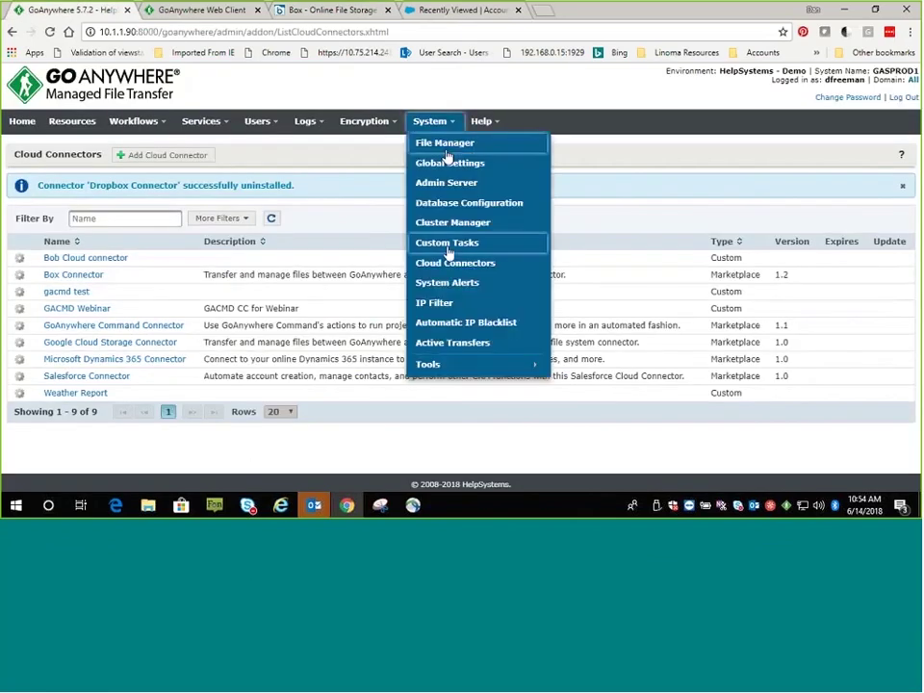
left_click(437, 268)
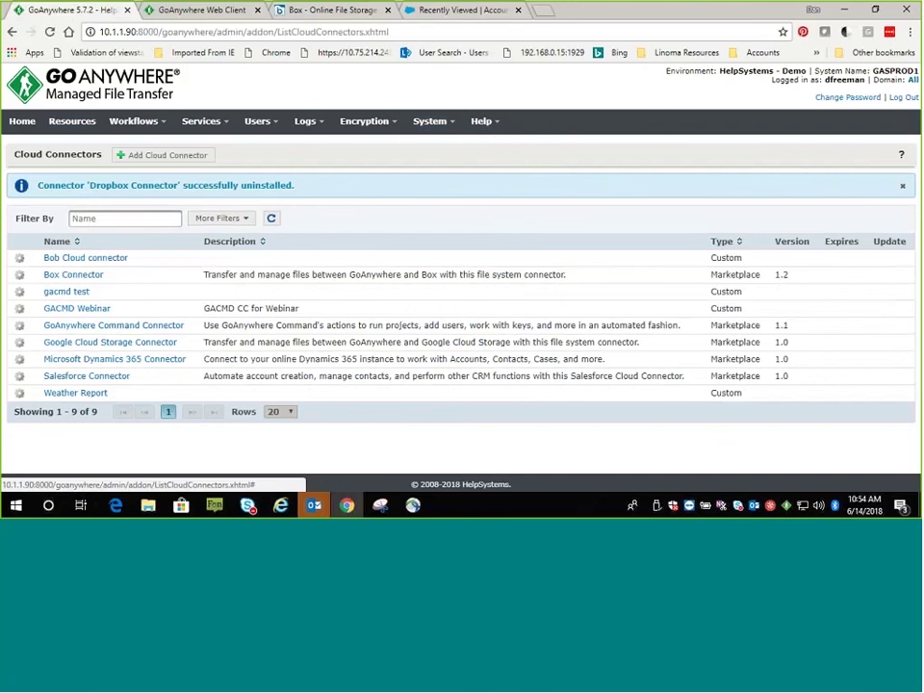
left_click(72, 122)
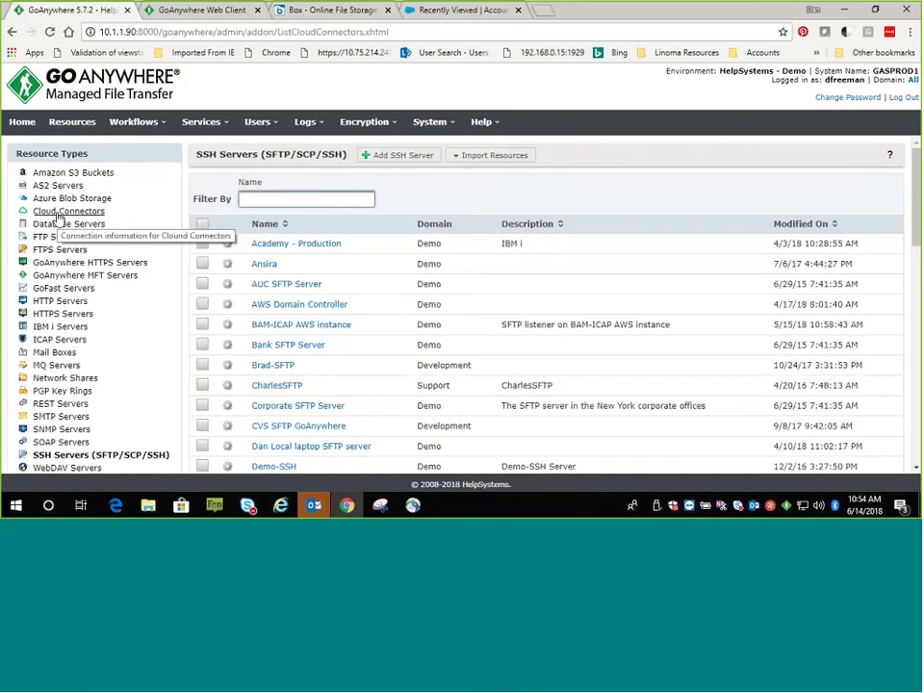
left_click(69, 211)
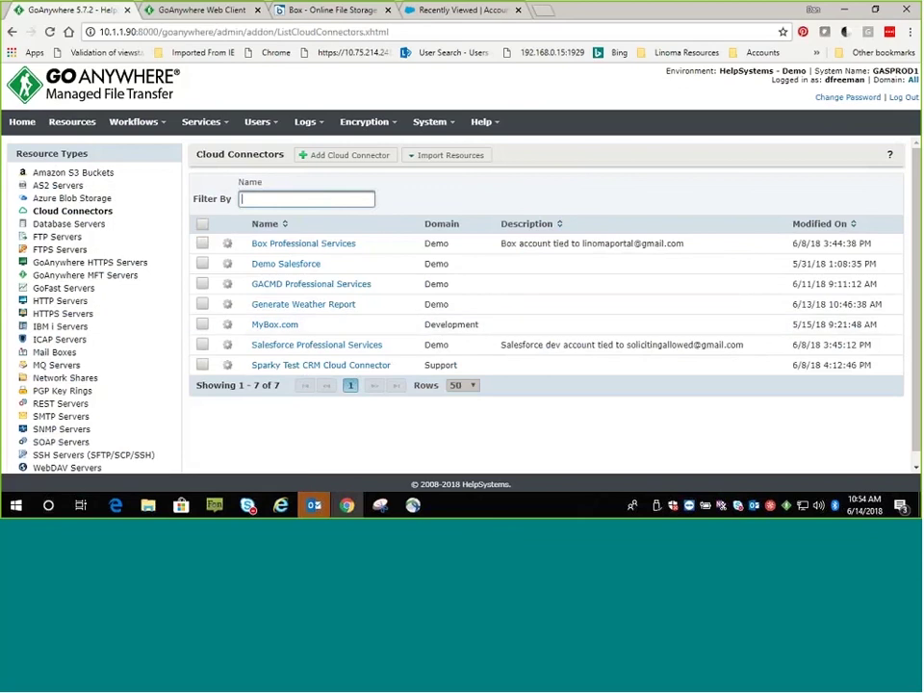
- Look at the connector types in the Add Cloud Connector dialog, then cancel it
left_click(344, 155)
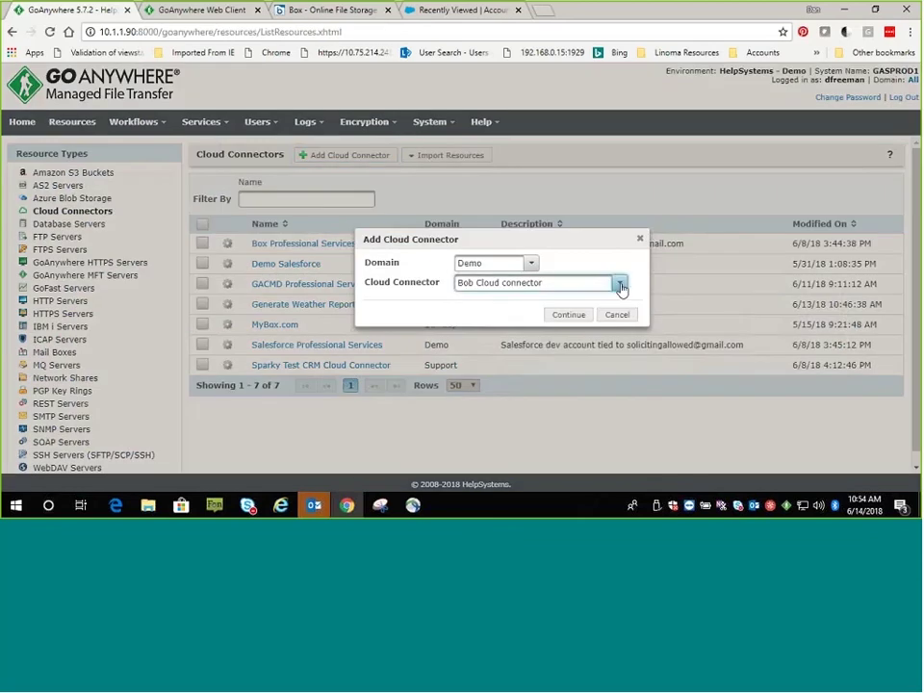
left_click(618, 282)
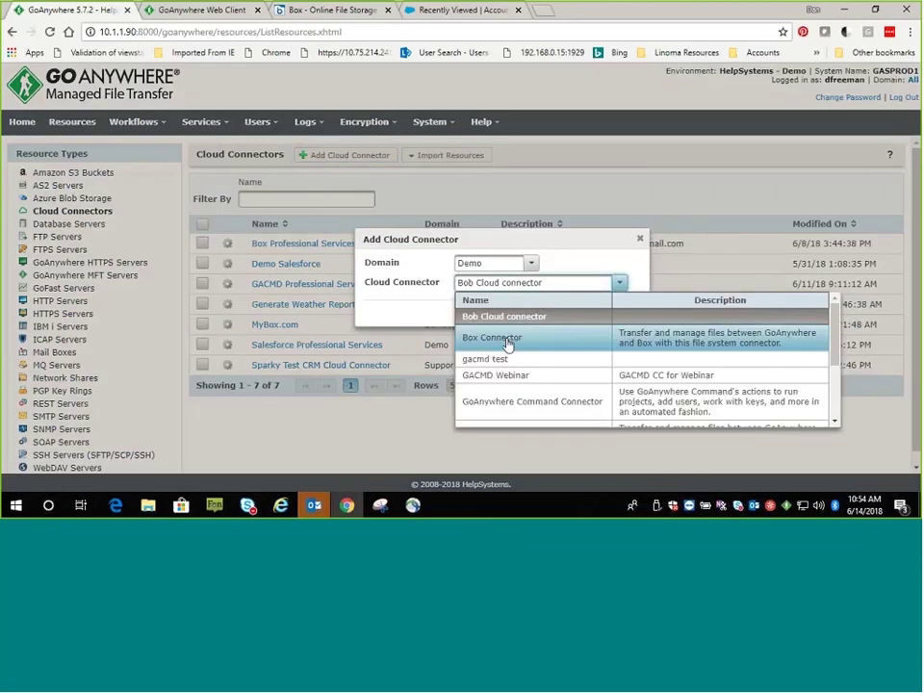
left_click(639, 238)
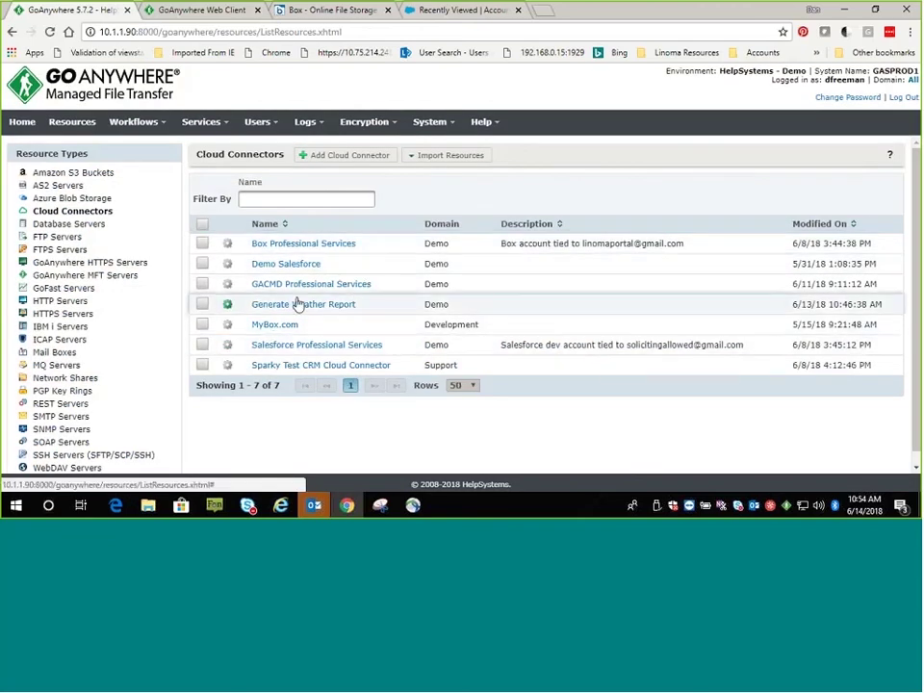
- Test the Box Professional Services resource, confirming it authenticates with Box and verifies the user name
left_click(296, 247)
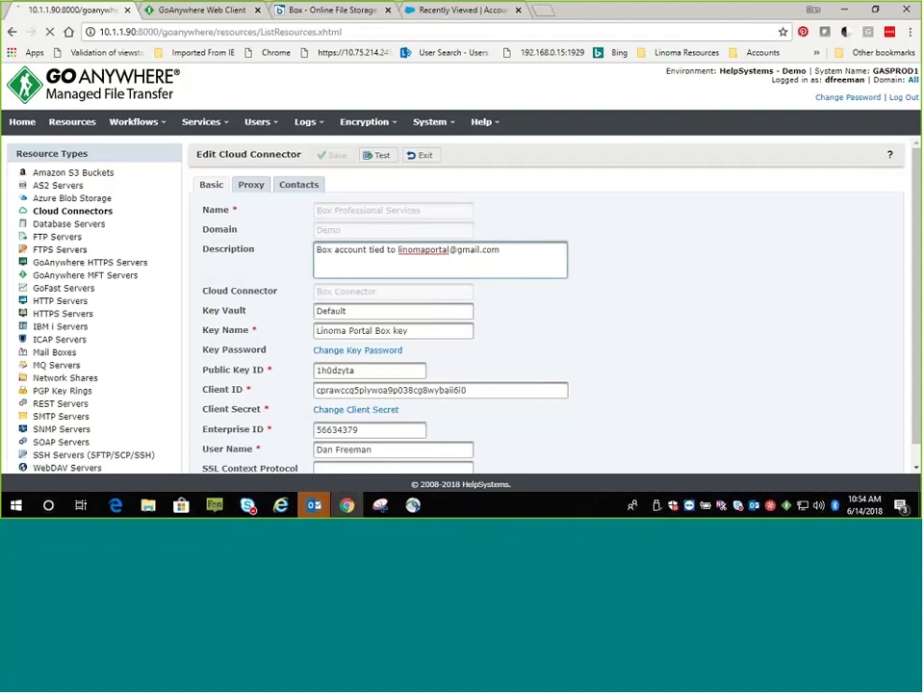
scroll(263, 309, "down", 1)
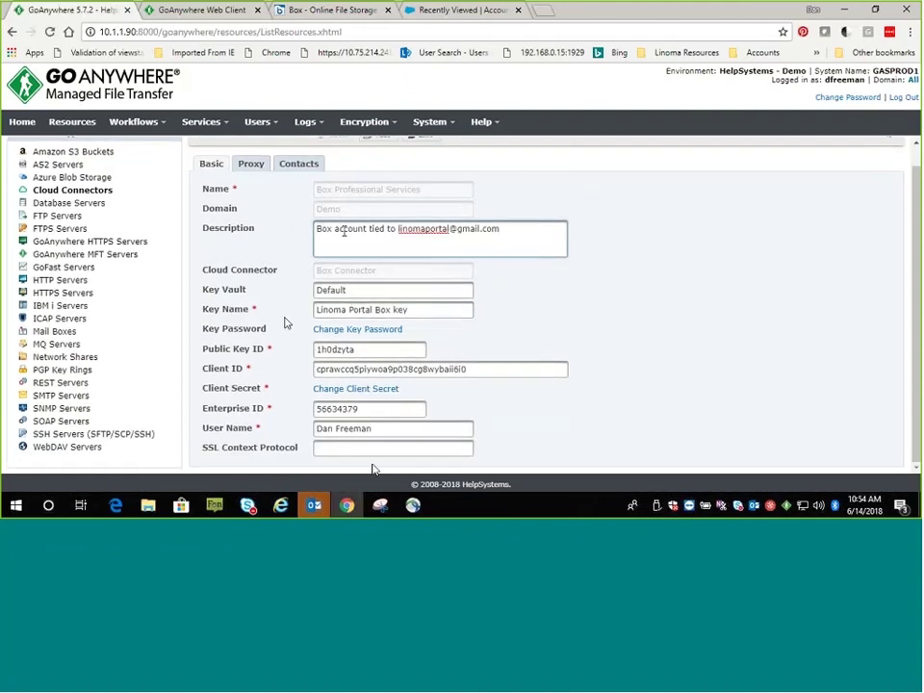
scroll(93, 228, "up", 1)
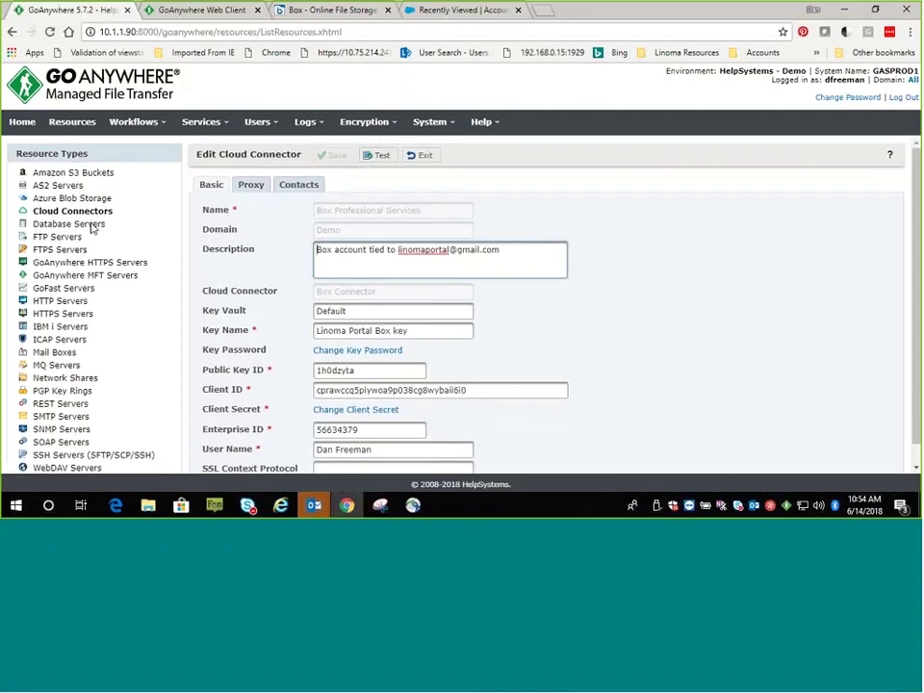
left_click(376, 156)
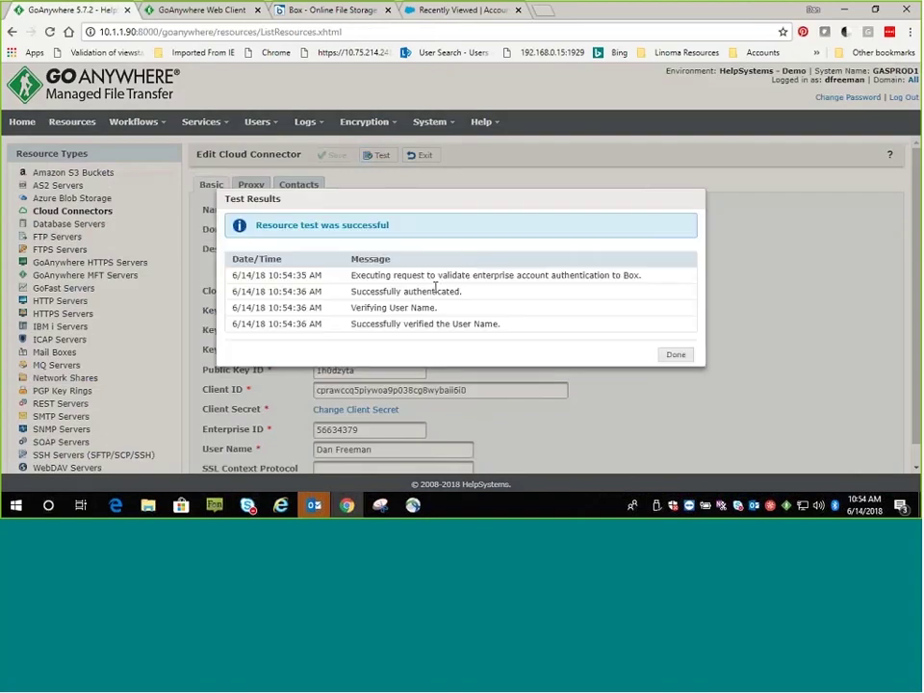
left_click(675, 356)
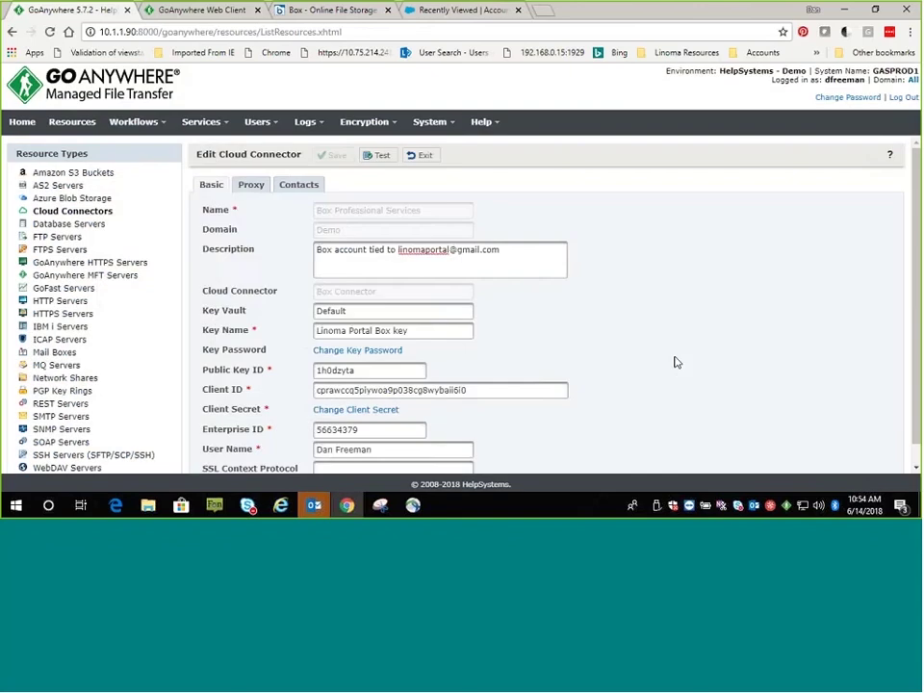
- Open the Linoma Portal Box upload project from the cloud connectors folder and browse the Box Connector tasks
mouse_move(134, 122)
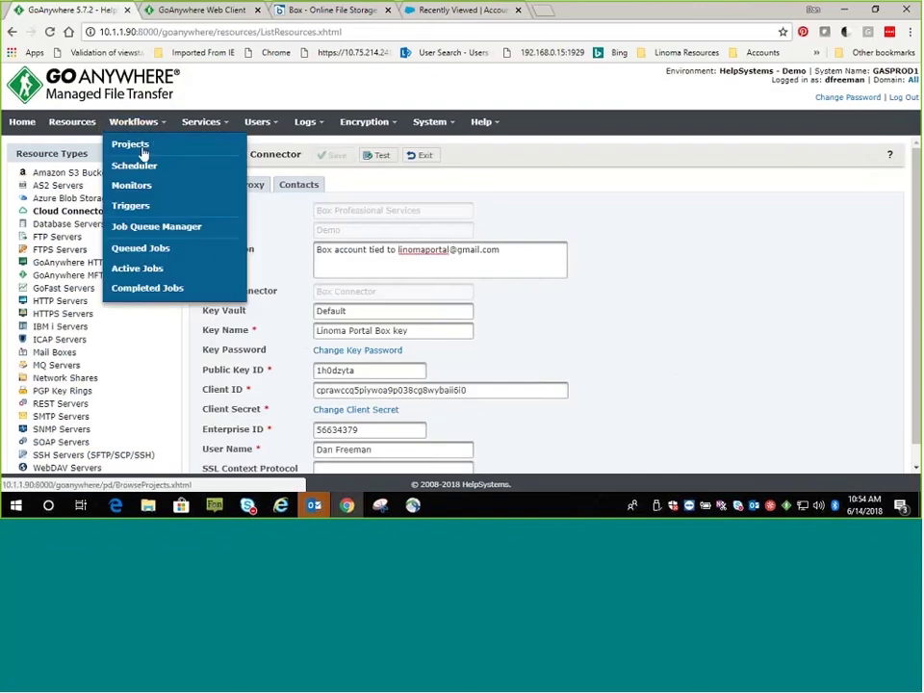
left_click(130, 144)
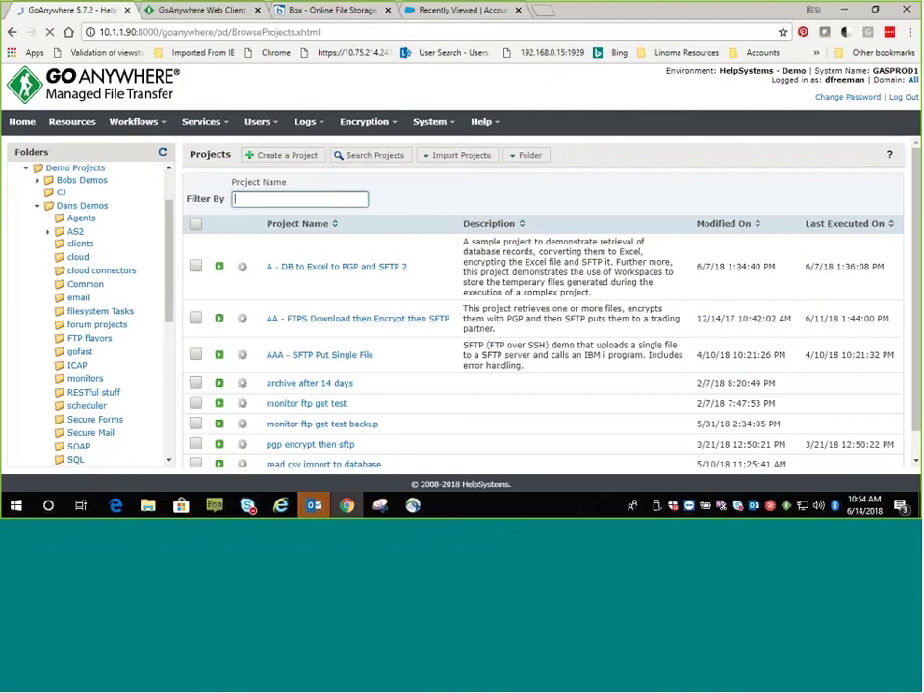
left_click(96, 274)
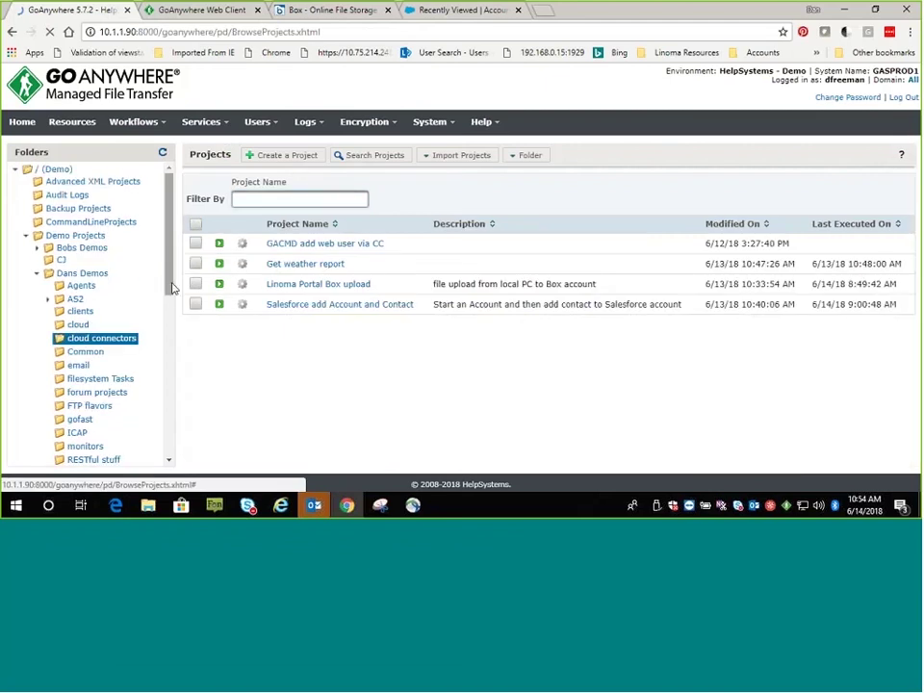
left_click(306, 286)
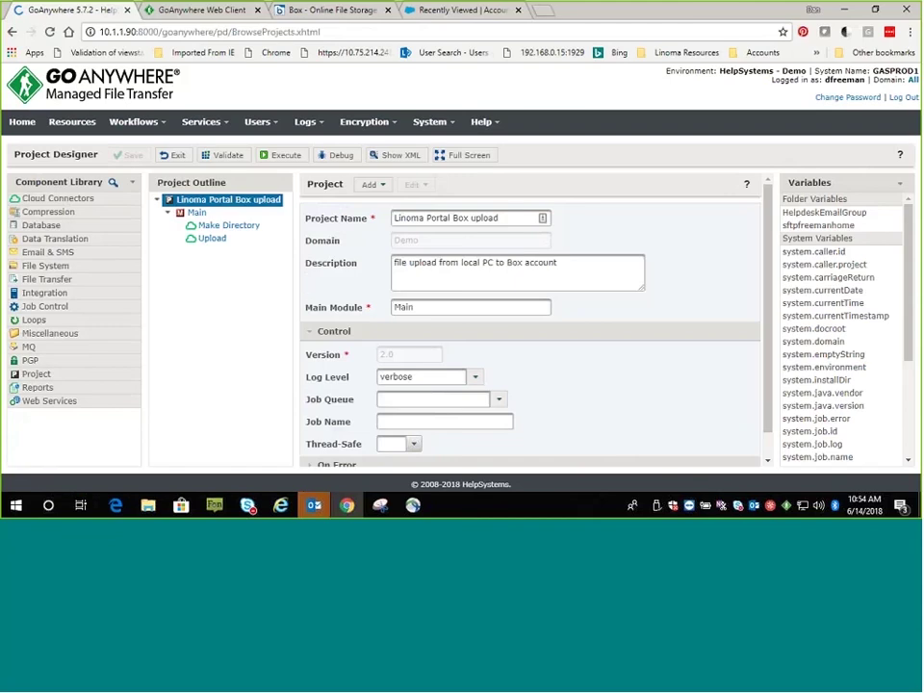
left_click(29, 201)
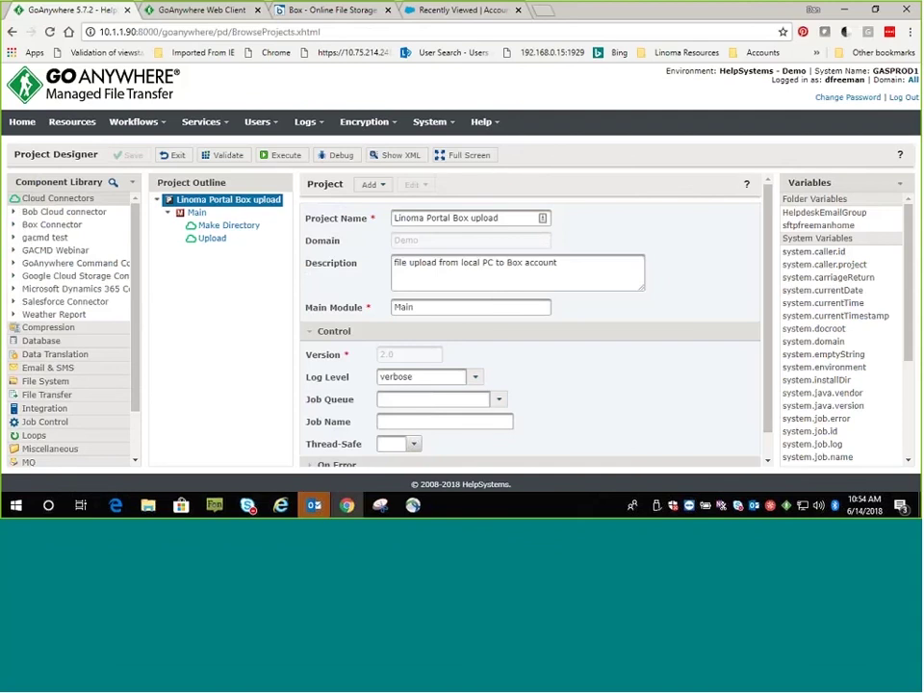
left_click(11, 226)
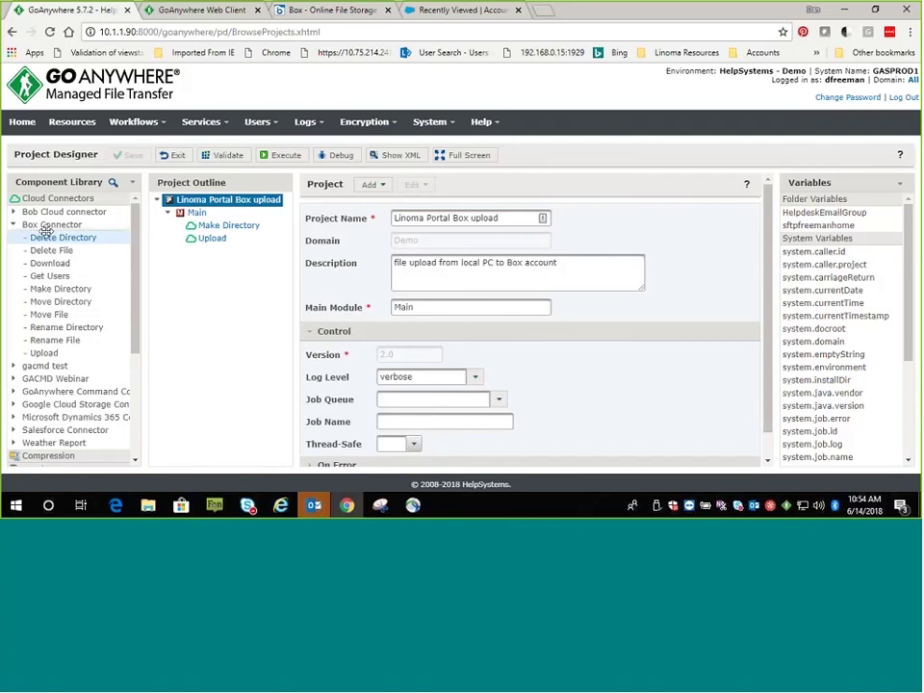
left_click_drag(43, 264, 80, 252)
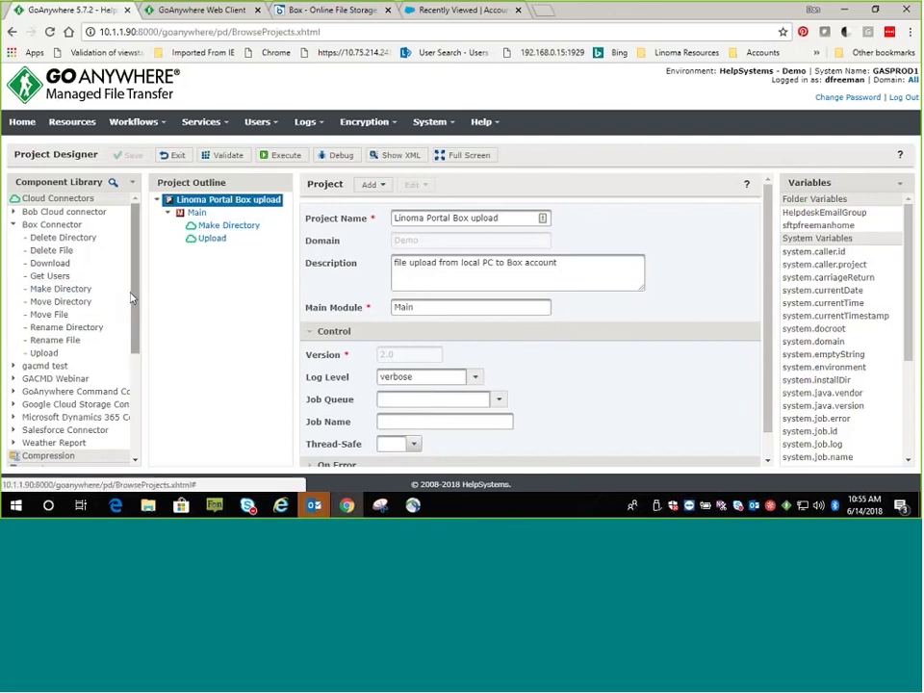
- Check that Make Directory creates /WebinarsRAwesome and Upload sends EventItems.txt there
left_click(216, 226)
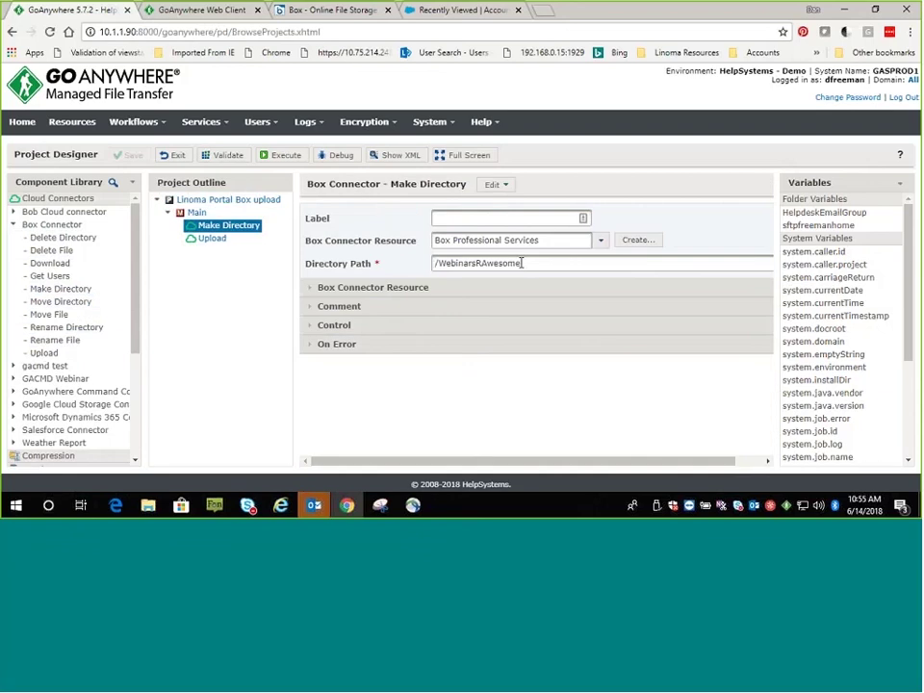
left_click_drag(520, 263, 435, 263)
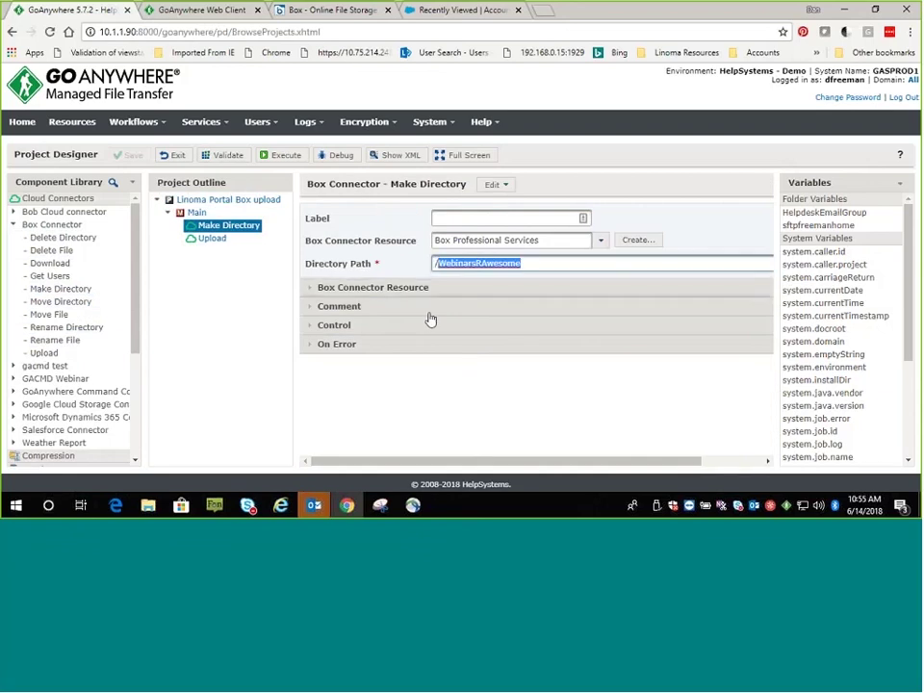
left_click(211, 240)
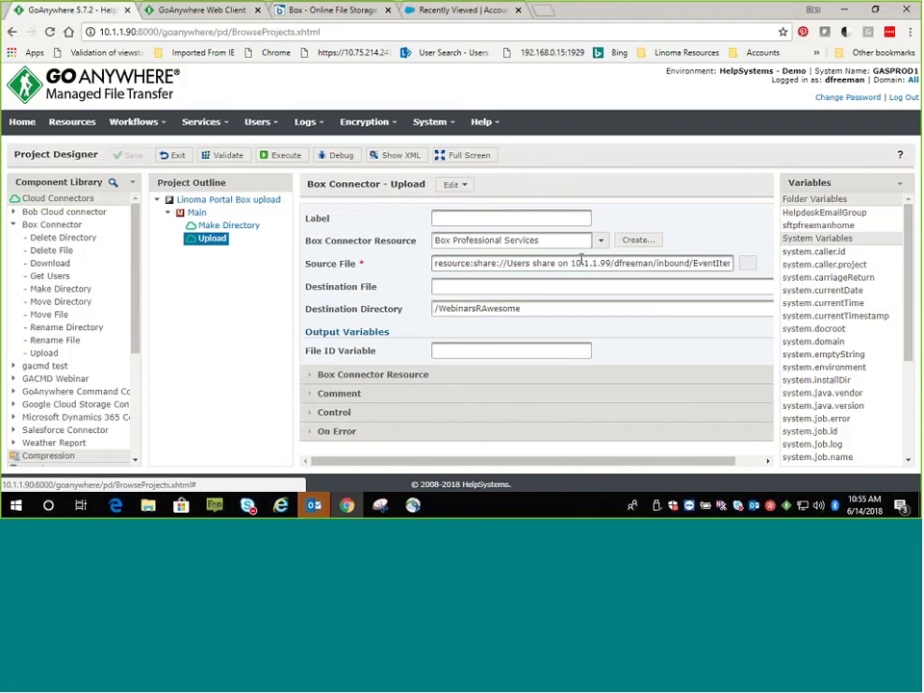
left_click_drag(685, 264, 760, 274)
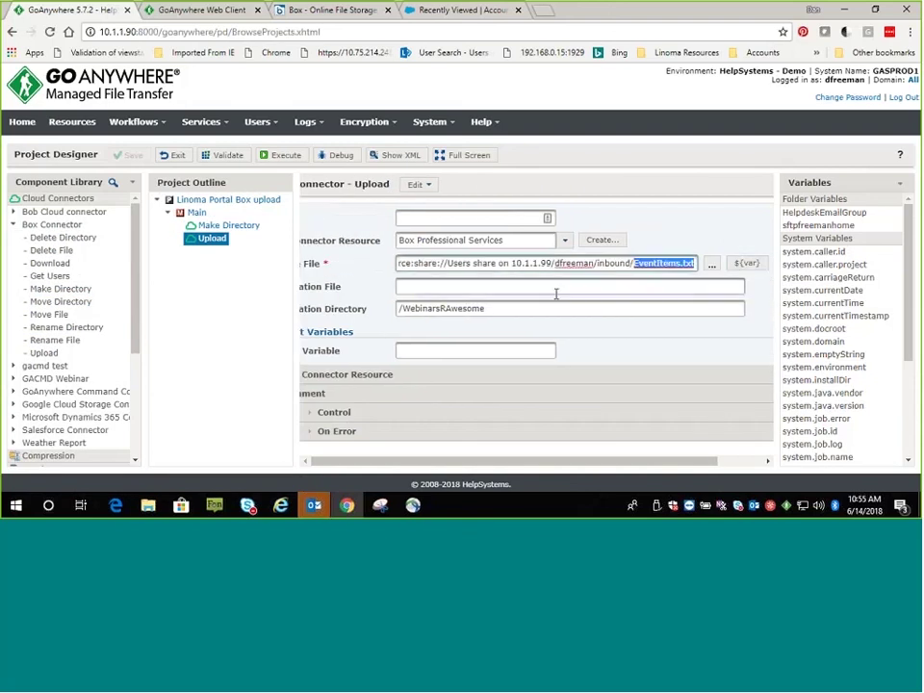
left_click(486, 308)
left_click_drag(486, 308, 402, 308)
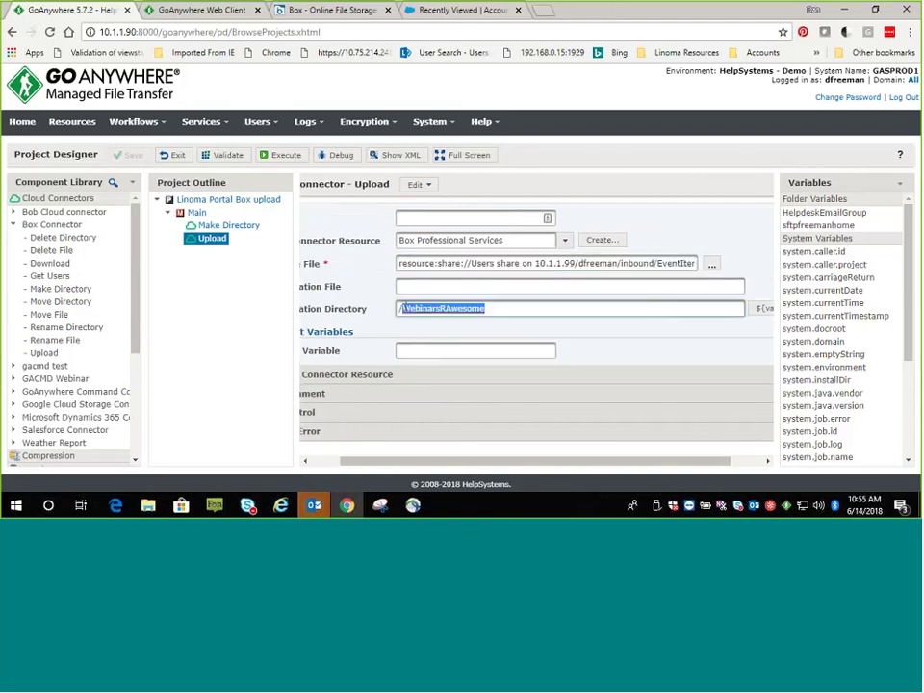
- Refresh the Box storage page to see current folders, then execute the project
left_click(308, 9)
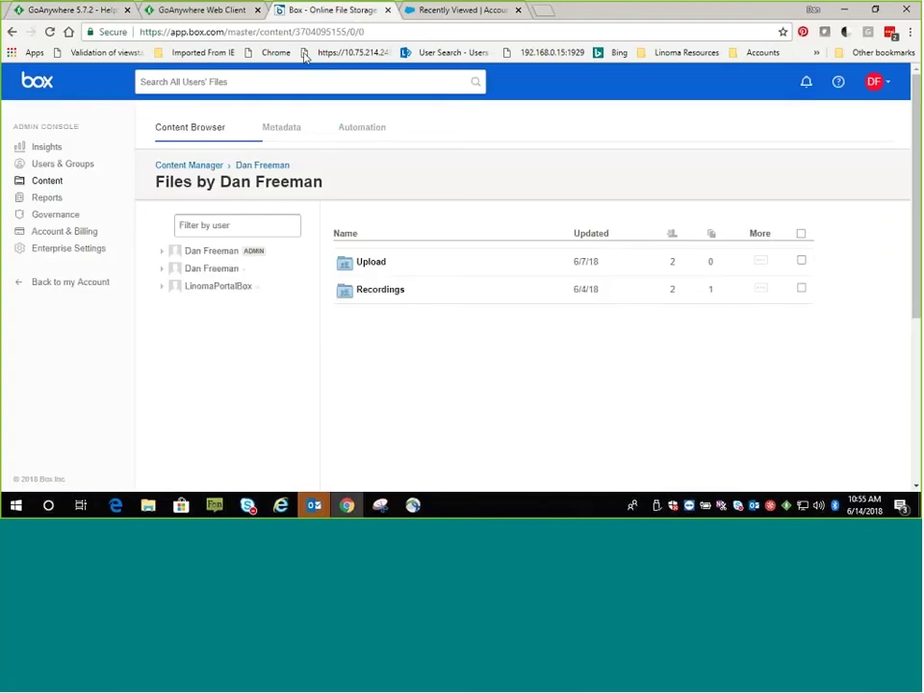
key("F5")
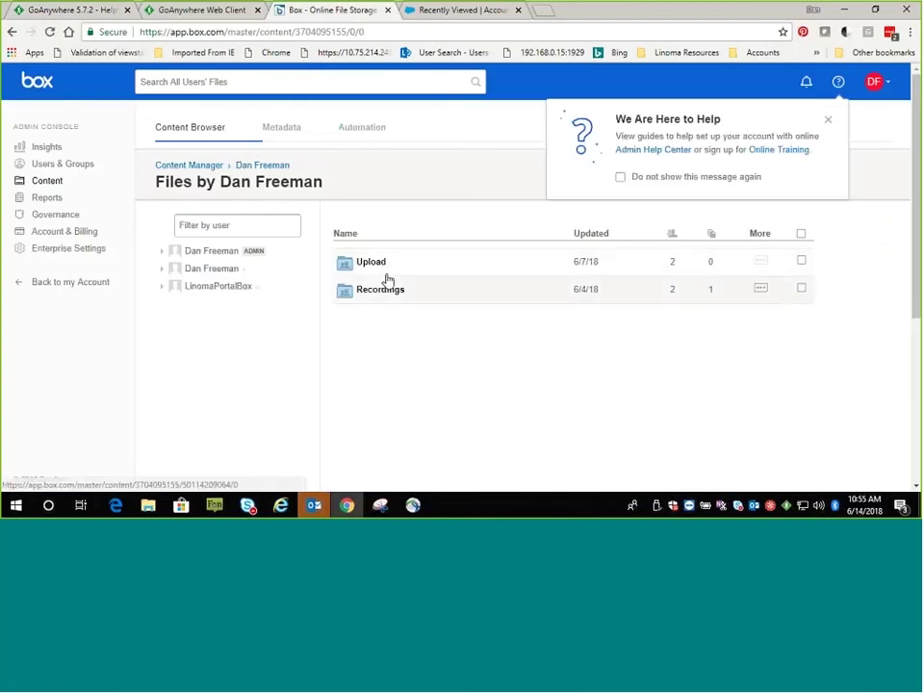
left_click(826, 120)
left_click(84, 12)
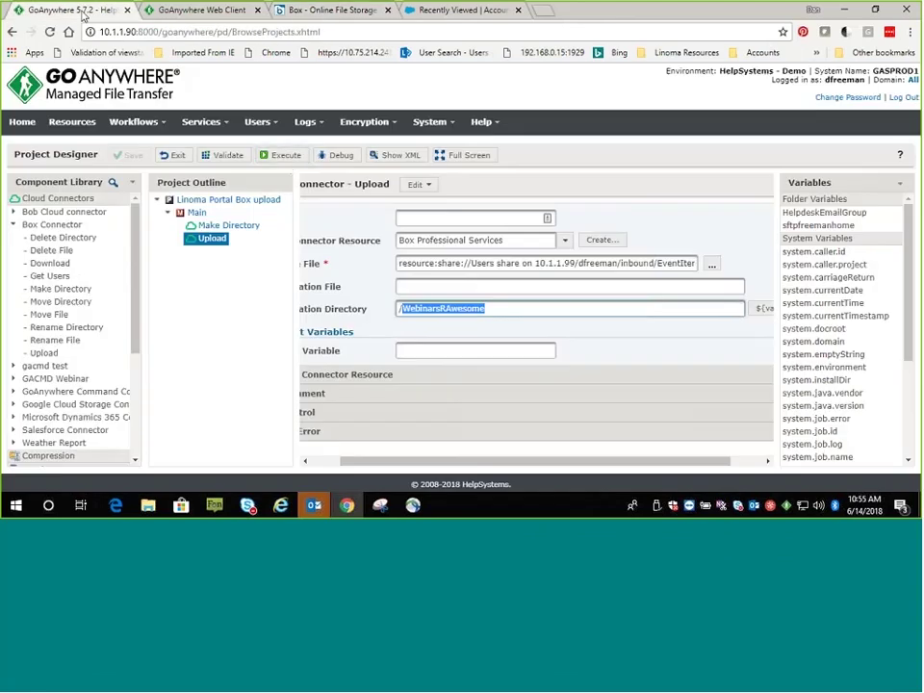
left_click(287, 157)
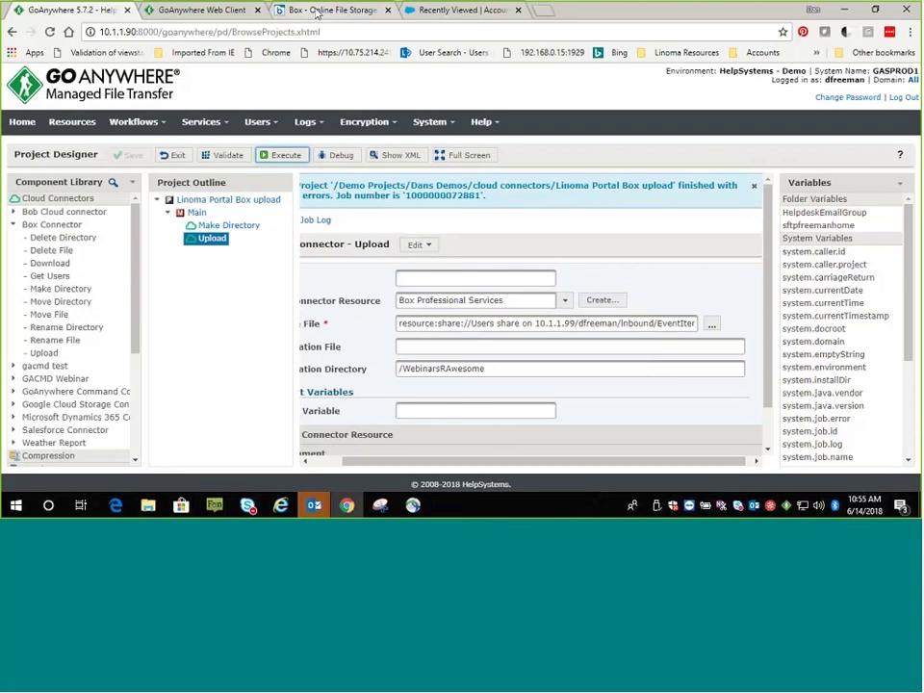
left_click(318, 11)
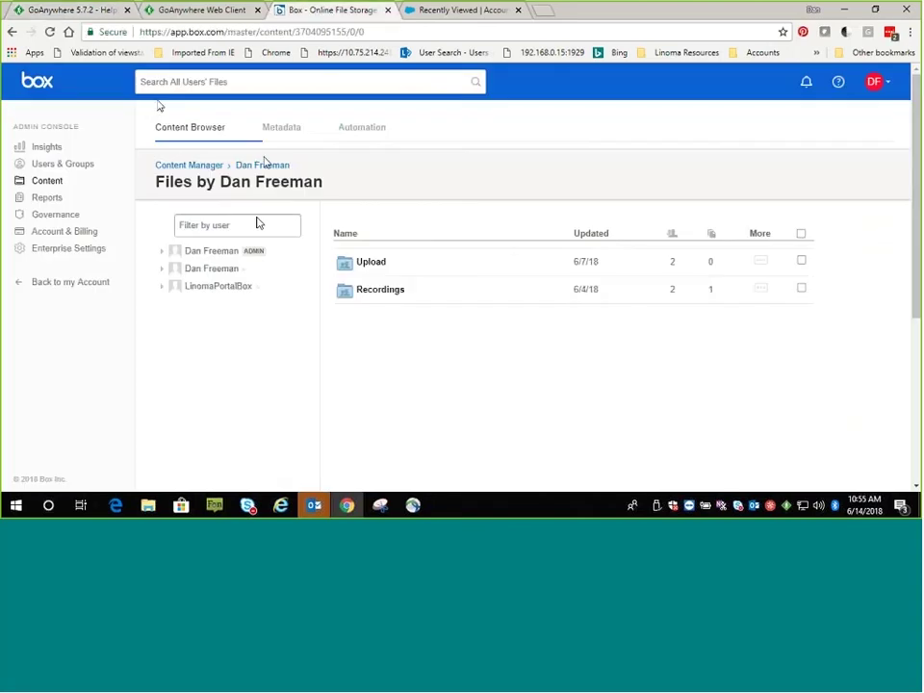
key("F5")
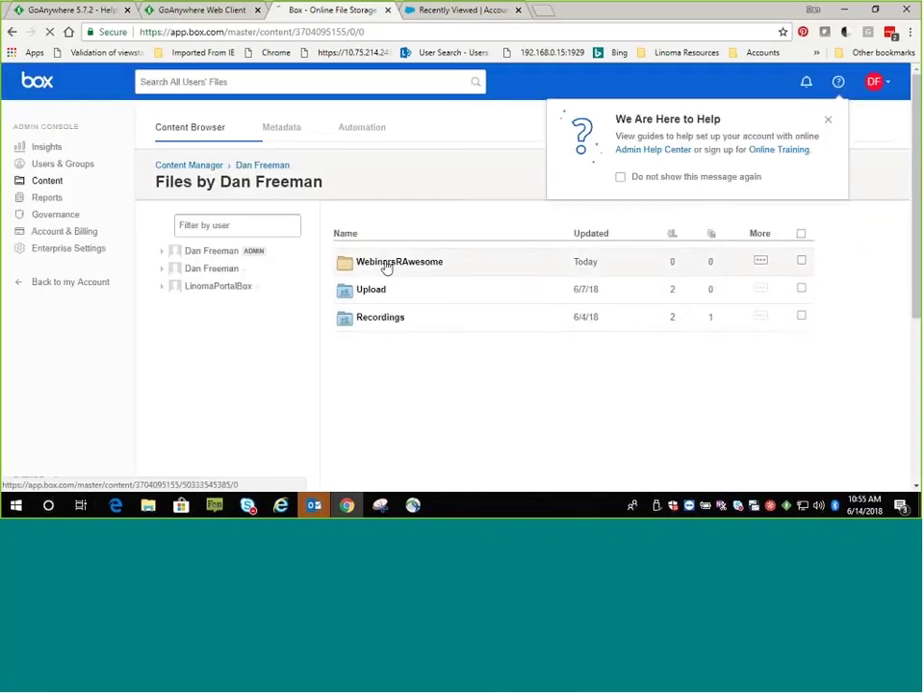
left_click(390, 267)
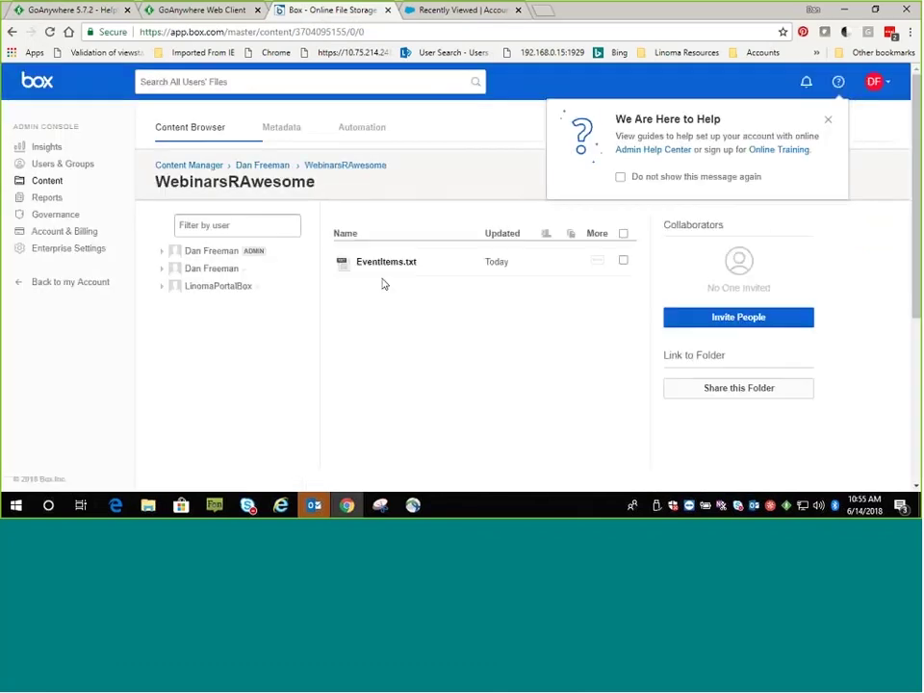
left_click(407, 272)
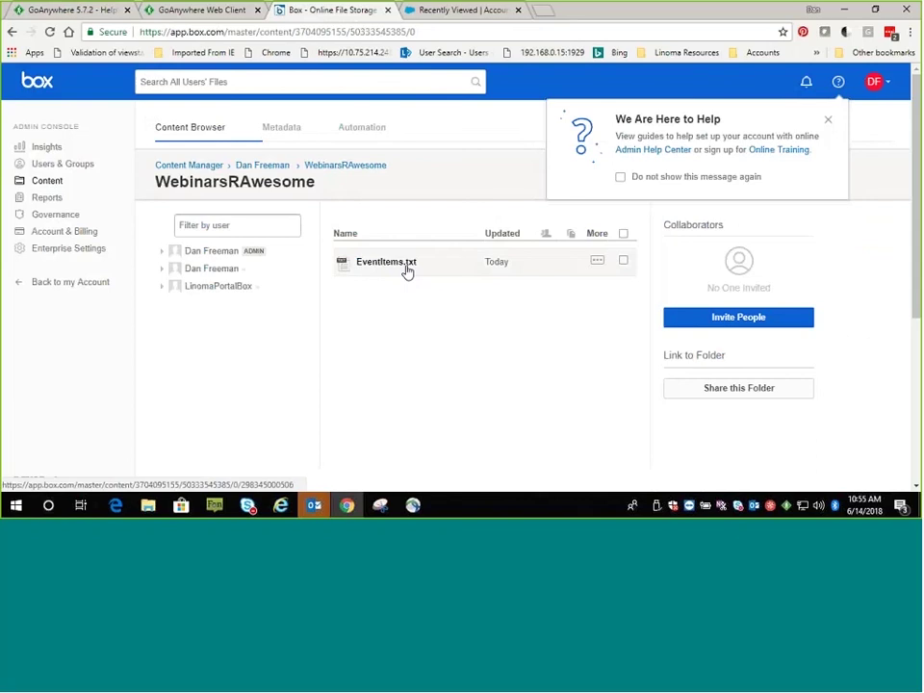
left_click(83, 14)
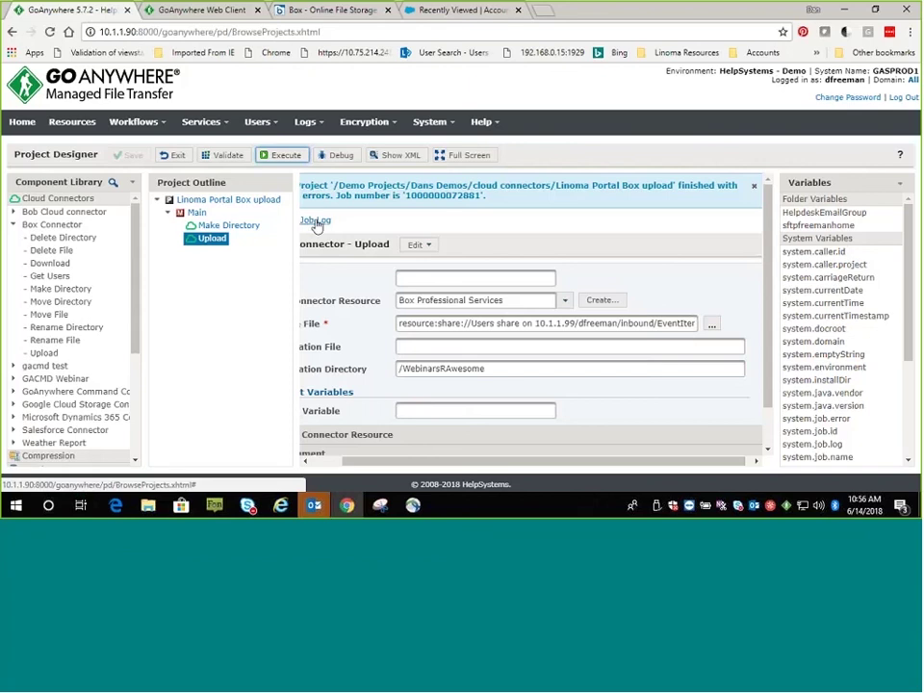
- Open the finished run's job log and scroll through its entries
left_click(313, 223)
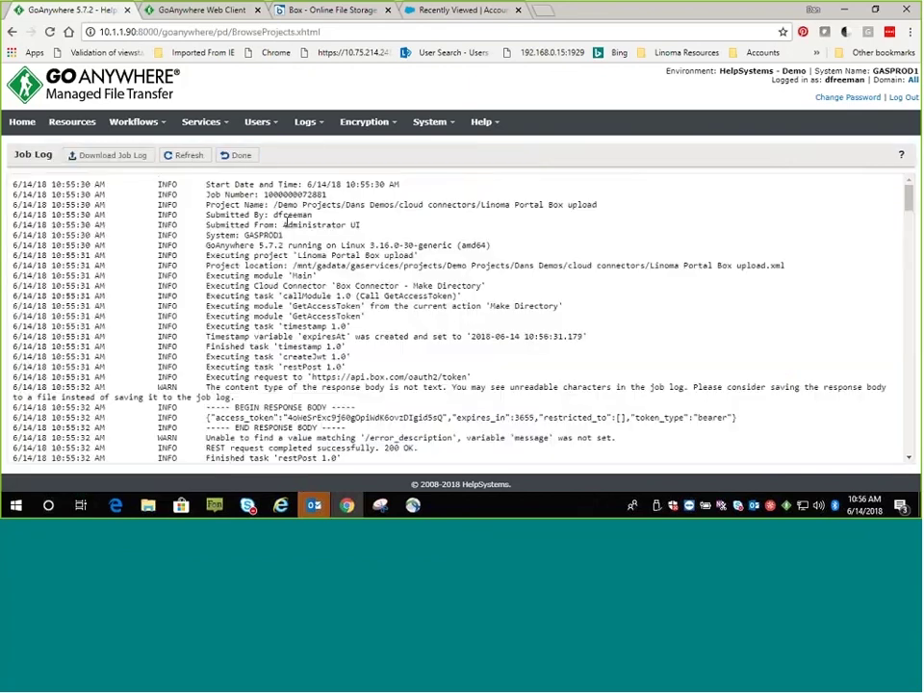
scroll(274, 241, "down", 5)
scroll(272, 246, "down", 5)
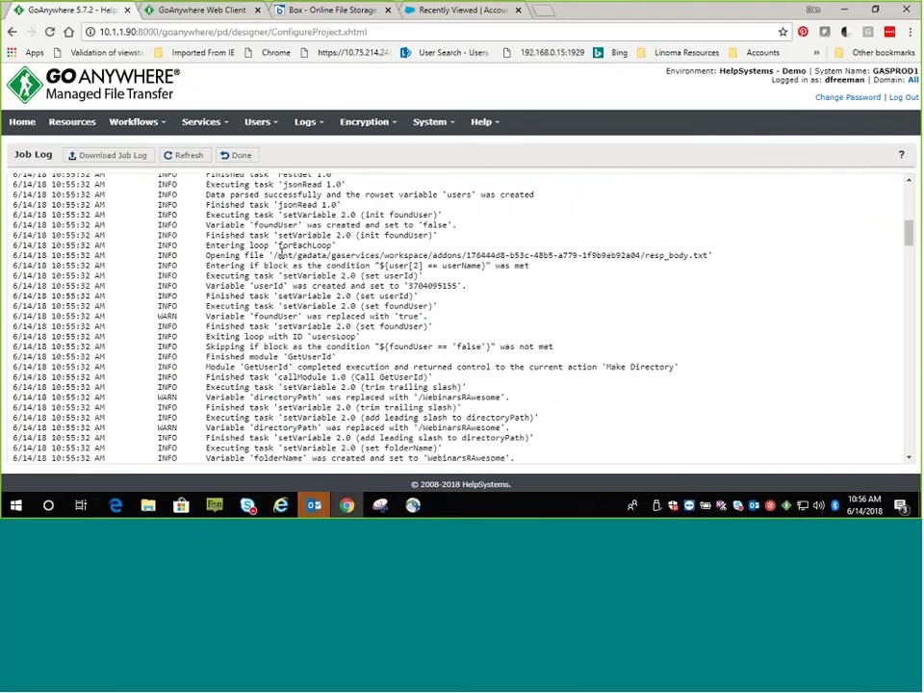
scroll(280, 244, "down", 3)
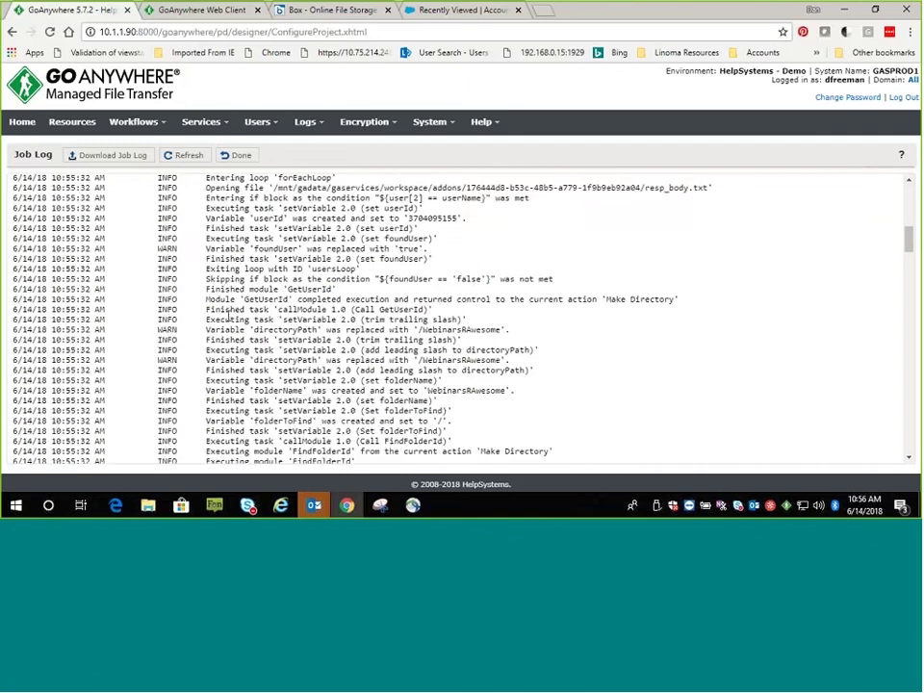
scroll(278, 293, "down", 15)
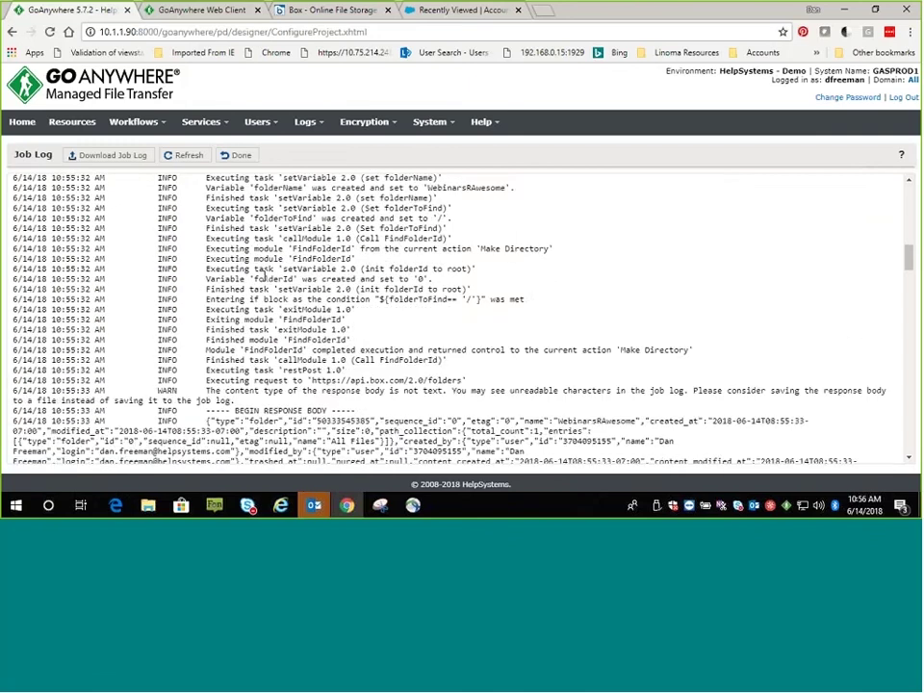
scroll(275, 255, "down", 3)
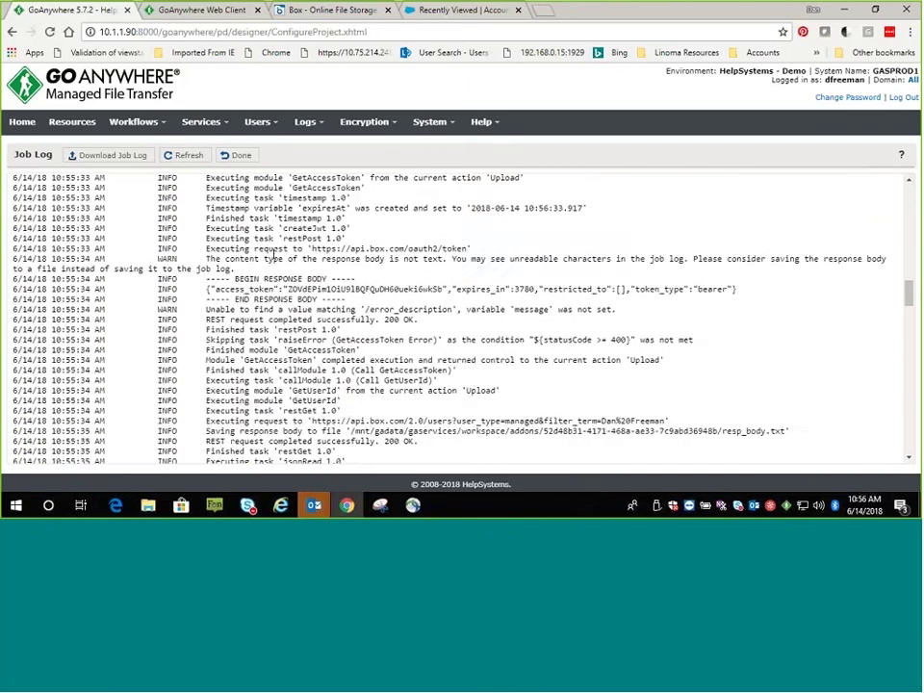
scroll(273, 256, "down", 10)
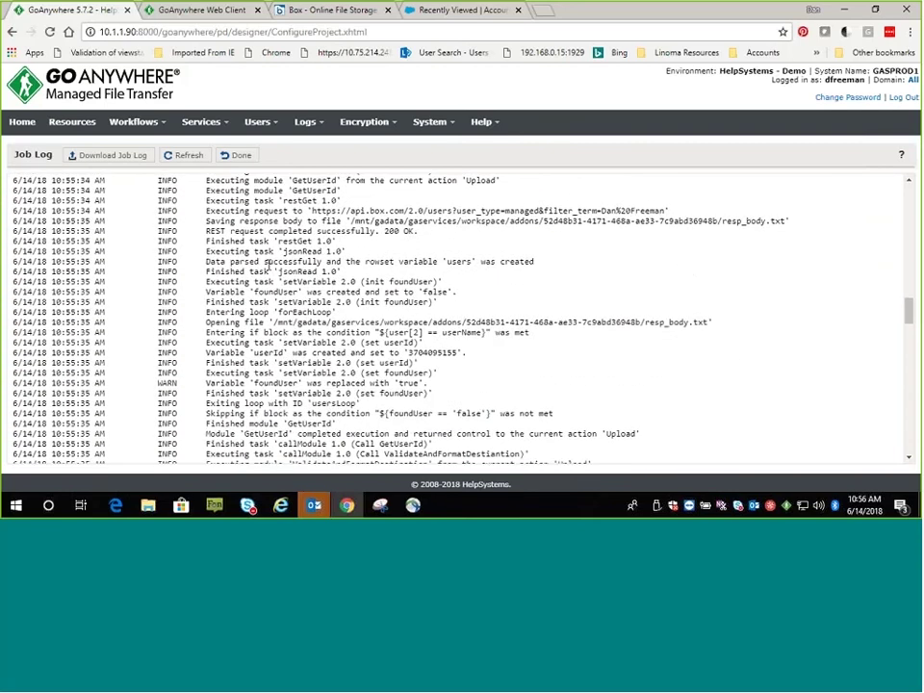
scroll(258, 258, "down", 20)
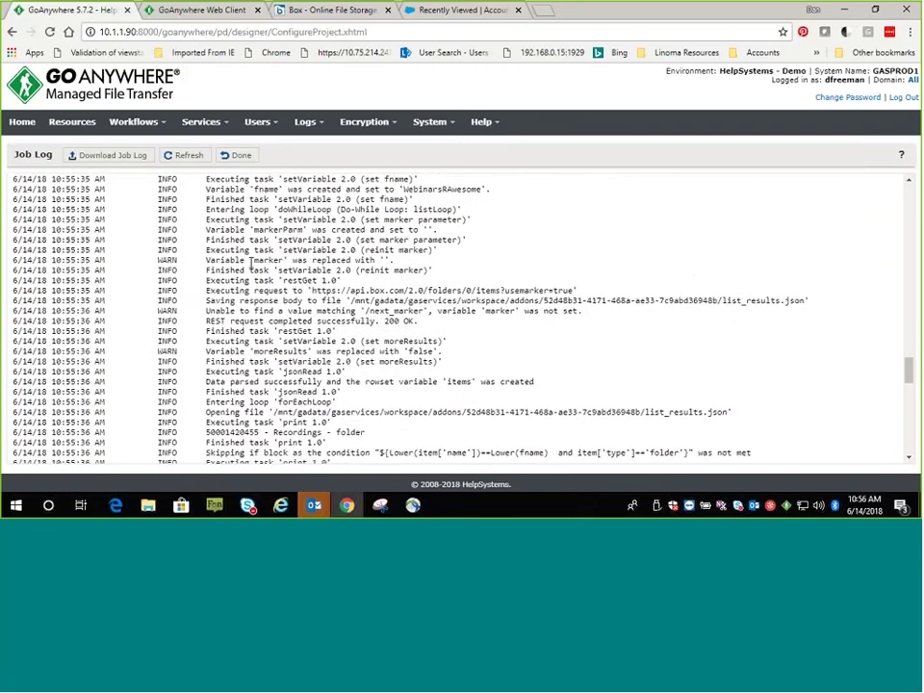
scroll(241, 262, "down", 10)
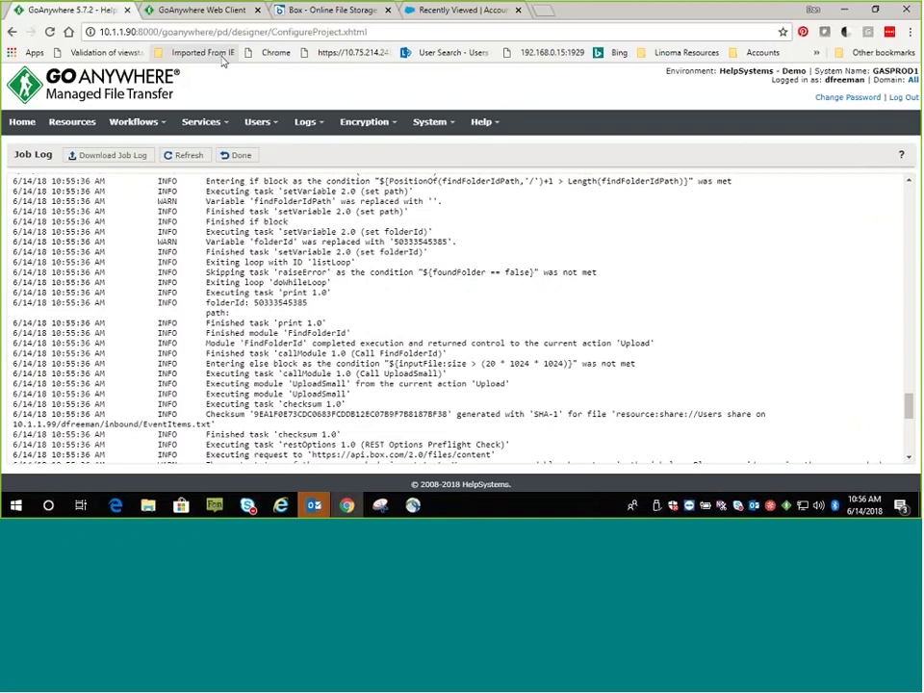
- Switch to the Box tab and advance the presentation to the closing thank-you slide
left_click(323, 11)
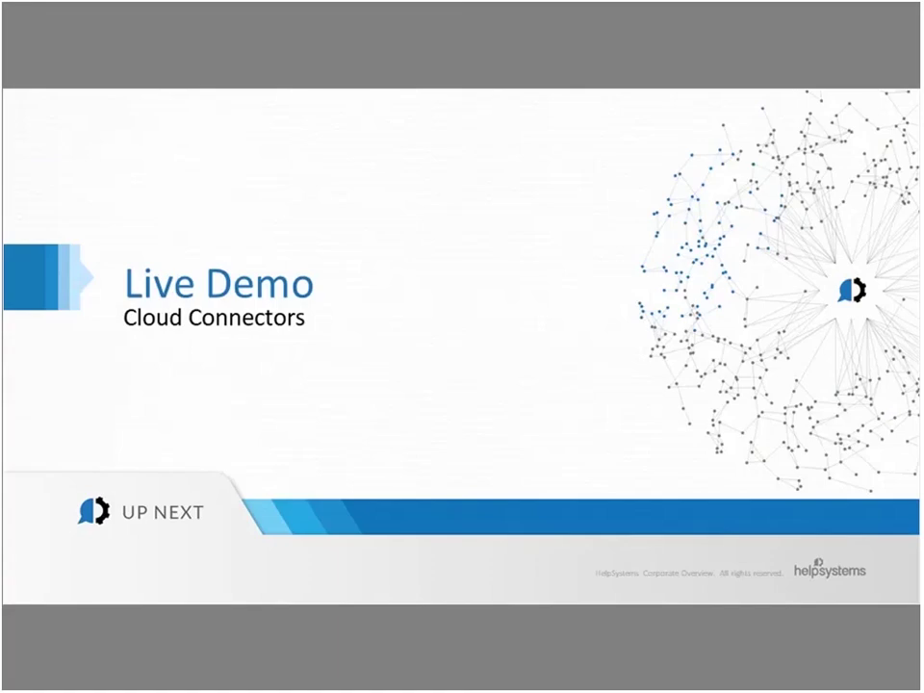
key("Right")
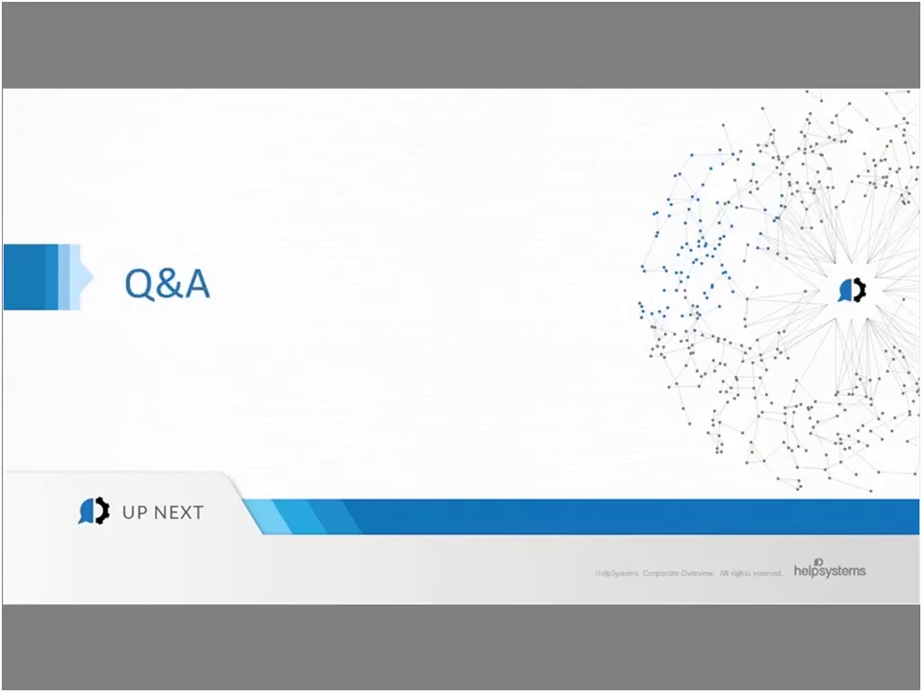
key("Right")
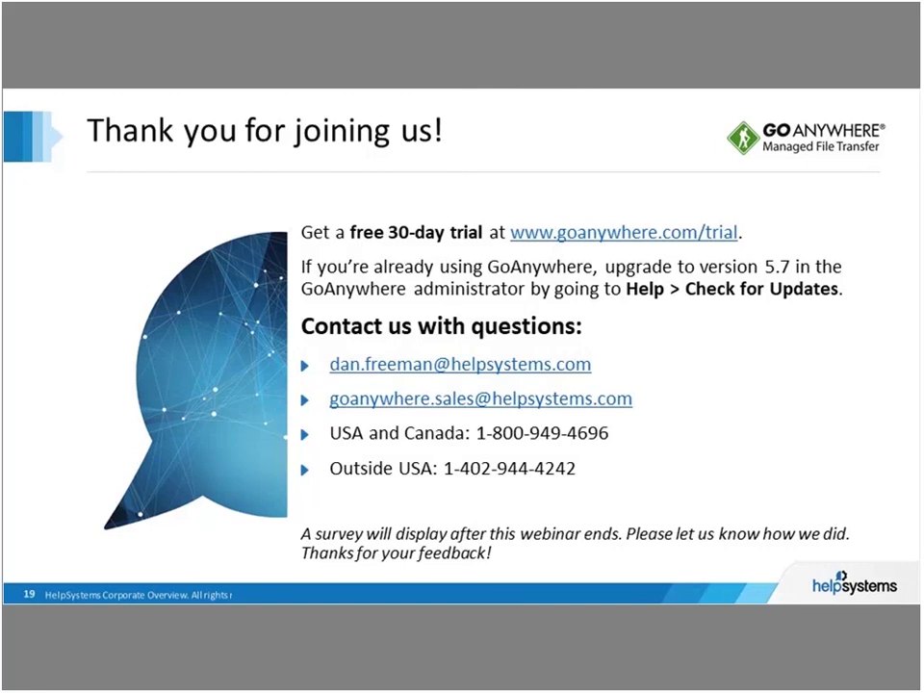